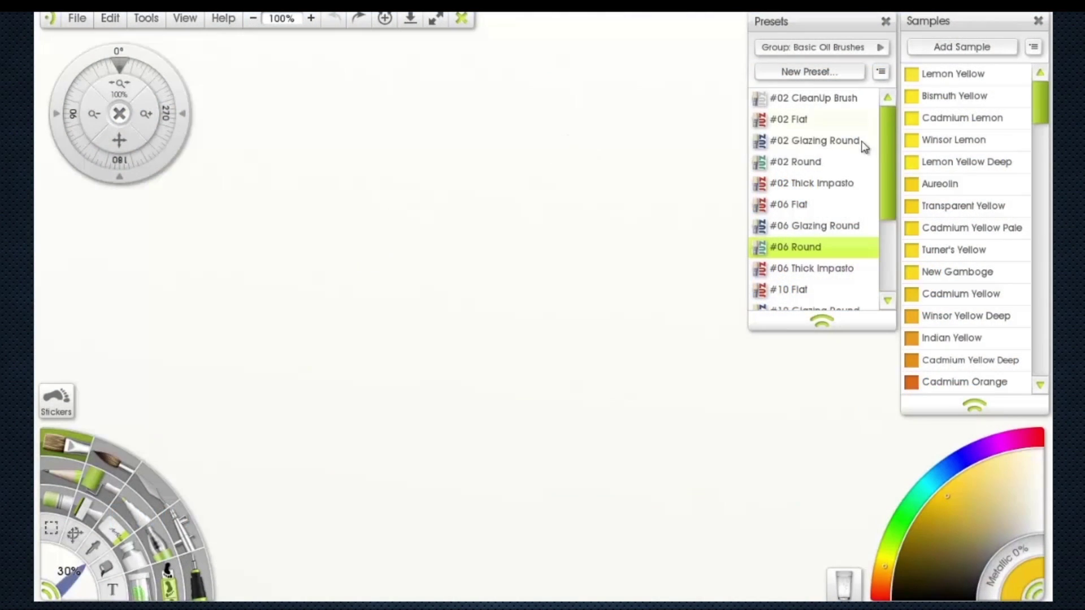
Step: Paint a yellow zigzag from the canvas centre down-right, and shift the presets panel toward mid-screen
mouse_move(833, 26)
left_mouse_down()
mouse_move(823, 31)
mouse_move(842, 23)
left_mouse_up()
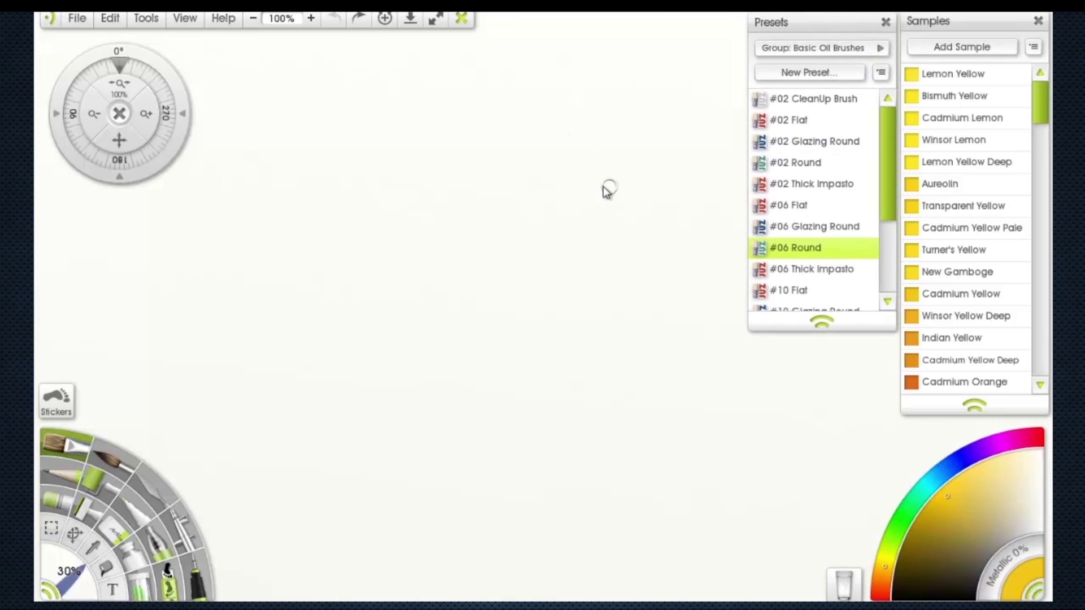
mouse_move(310, 274)
left_mouse_down()
mouse_move(407, 237)
mouse_move(557, 448)
left_mouse_up()
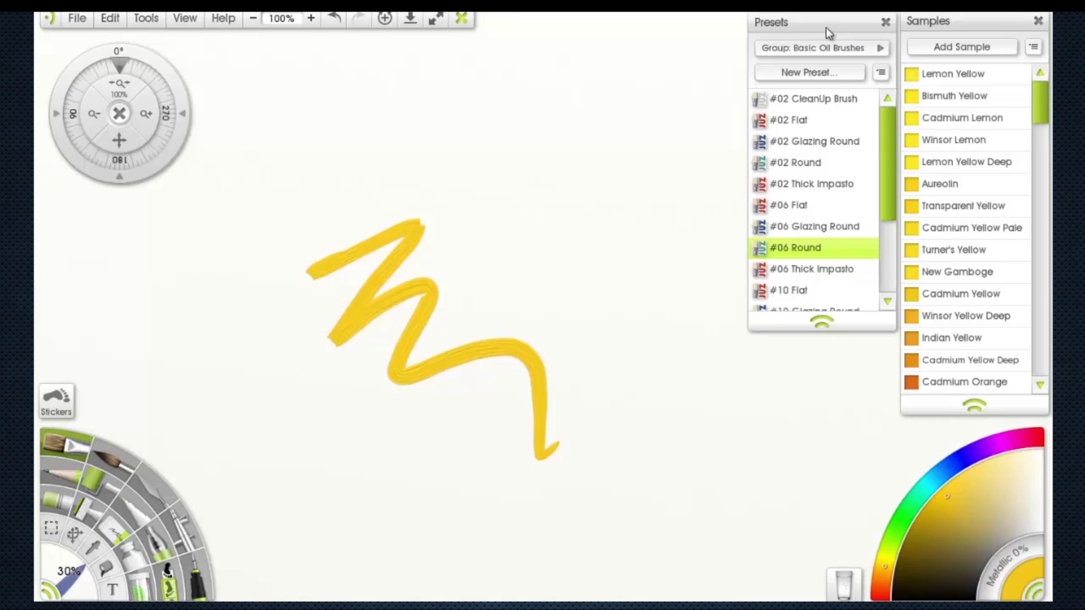
left_click_drag(827, 30, 825, 25)
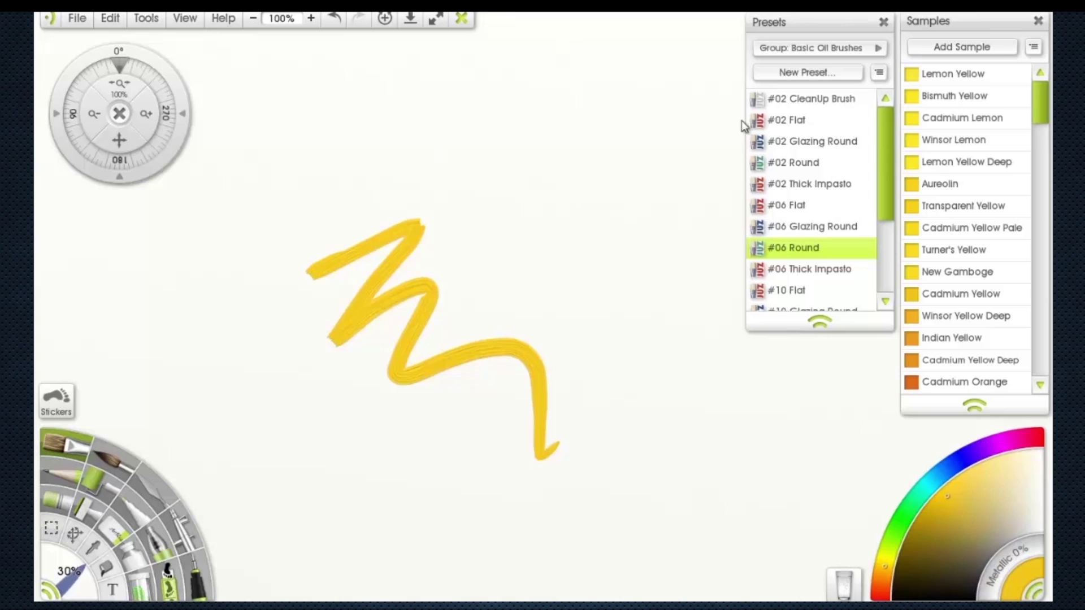
left_click_drag(831, 22, 762, 39)
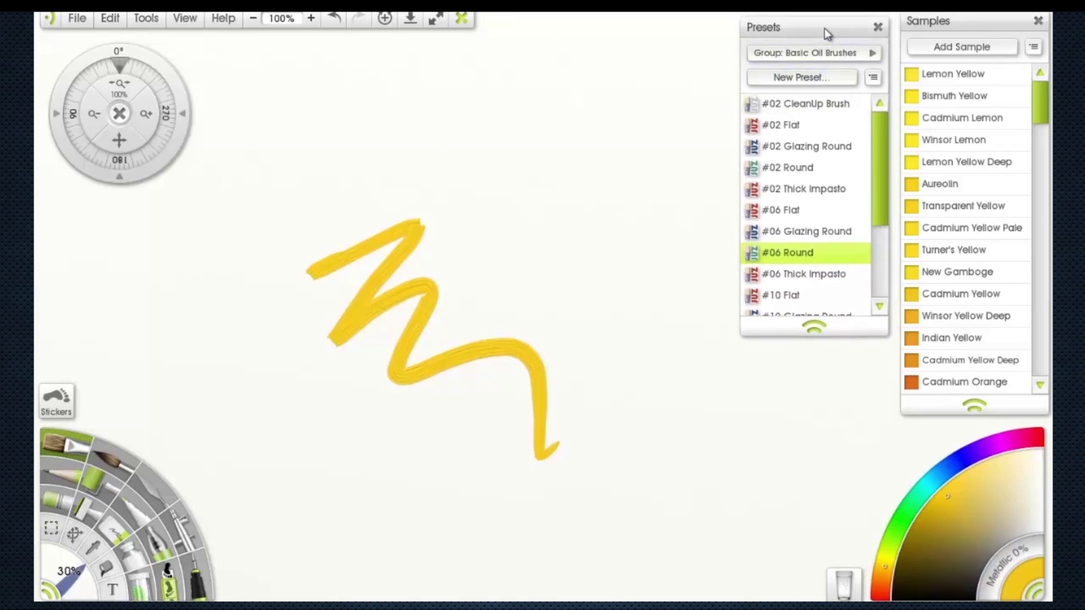
left_click_drag(826, 30, 677, 157)
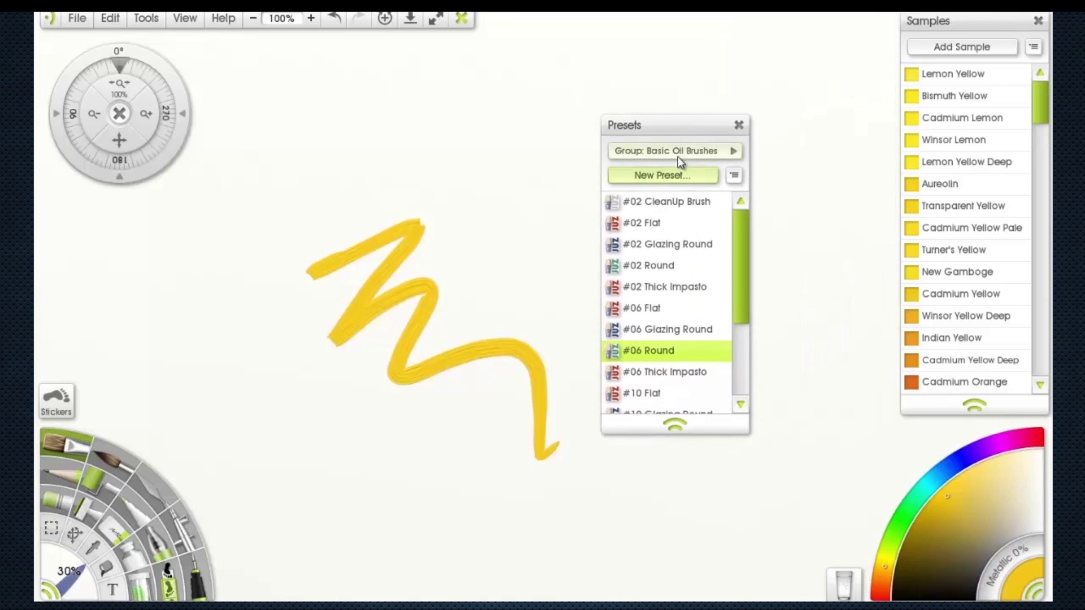
Step: Return the Presets panel to the top right and lengthen it down to Stipple Brush Light
left_click(734, 150)
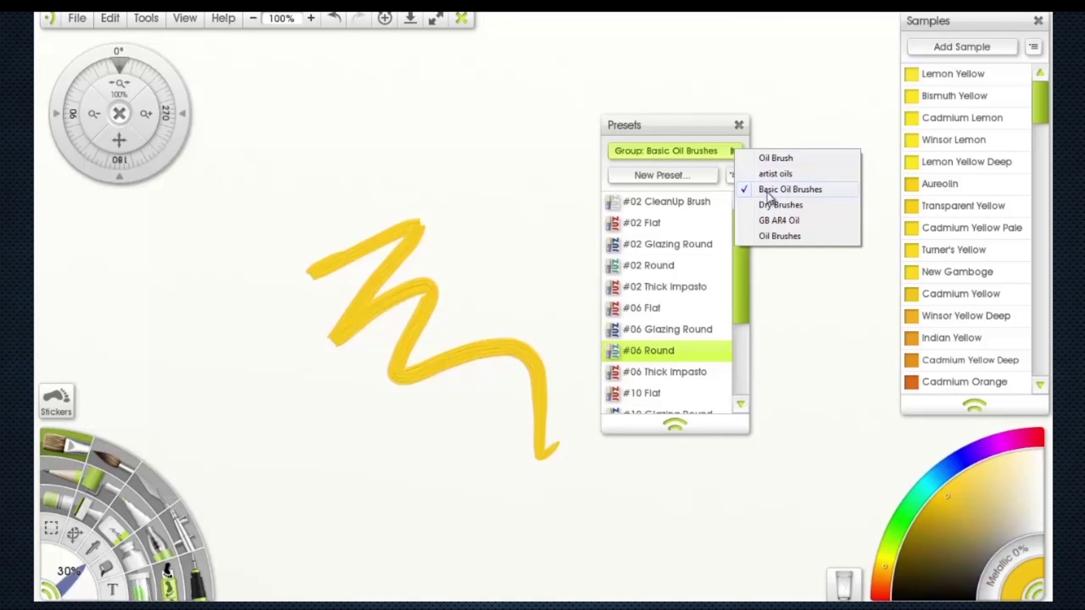
left_click(702, 127)
left_click_drag(702, 128, 855, 22)
mouse_move(856, 321)
left_mouse_down()
mouse_move(803, 411)
mouse_move(792, 494)
mouse_move(805, 467)
left_mouse_up()
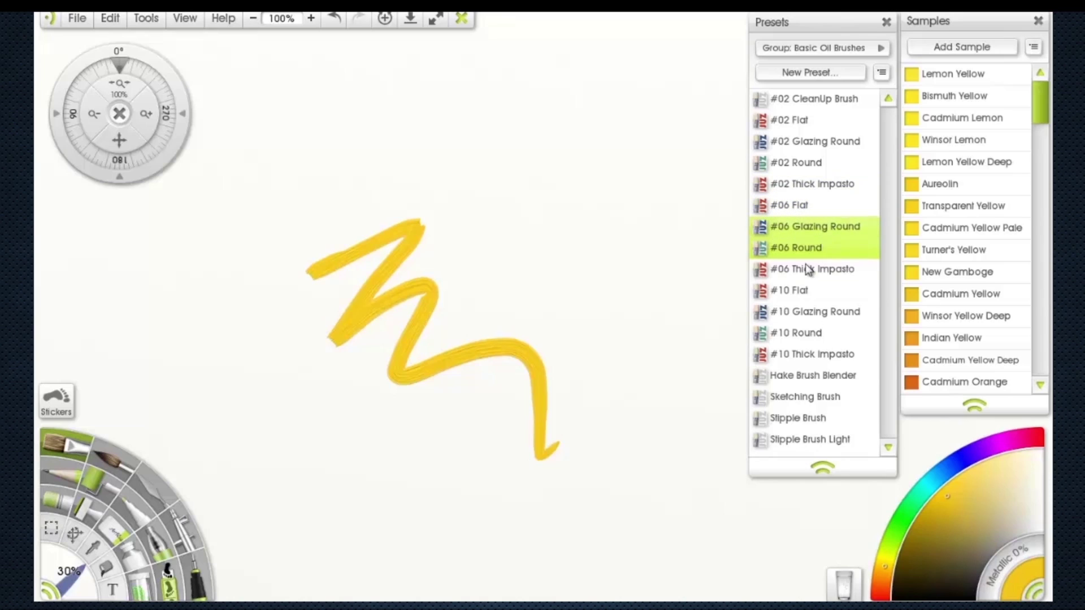
Step: Dock the #06 Round brush settings panel beside the Presets panel
left_click_drag(816, 26, 810, 26)
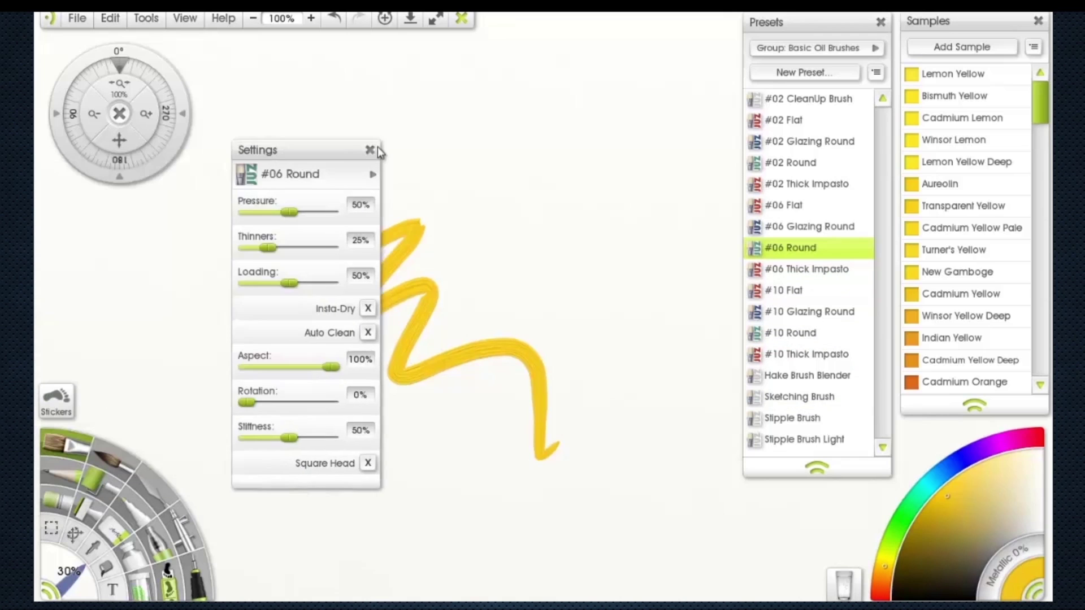
mouse_move(377, 147)
left_mouse_down()
mouse_move(416, 104)
mouse_move(642, 36)
mouse_move(99, 151)
mouse_move(243, 131)
mouse_move(629, 46)
mouse_move(672, 26)
mouse_move(603, 51)
mouse_move(226, 106)
mouse_move(684, 24)
left_mouse_up()
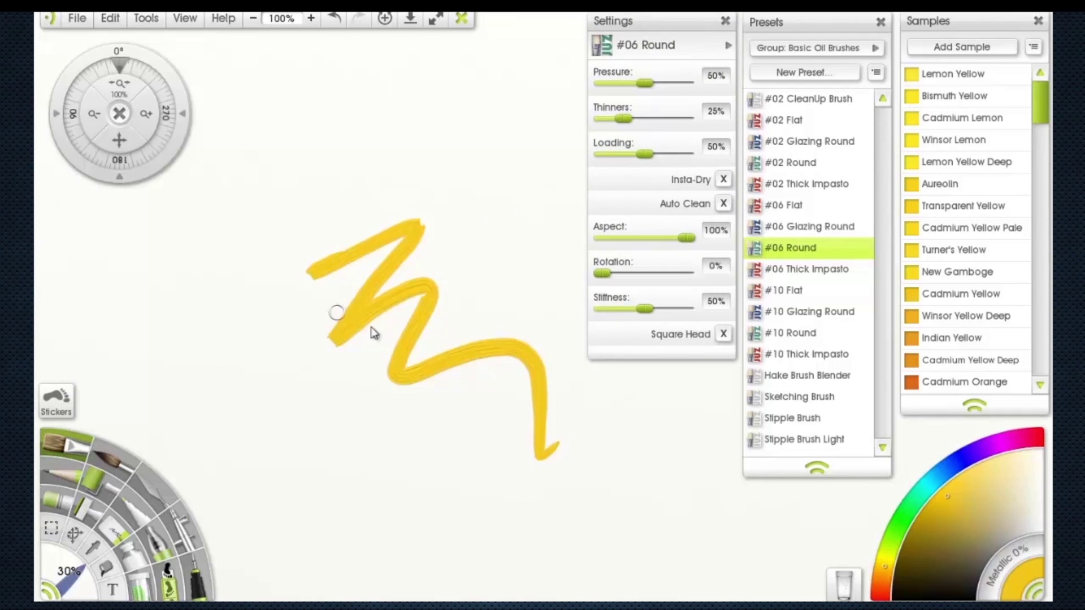
mouse_move(351, 388)
left_mouse_down()
mouse_move(482, 360)
mouse_move(267, 463)
mouse_move(371, 363)
mouse_move(340, 383)
mouse_move(350, 388)
left_mouse_up()
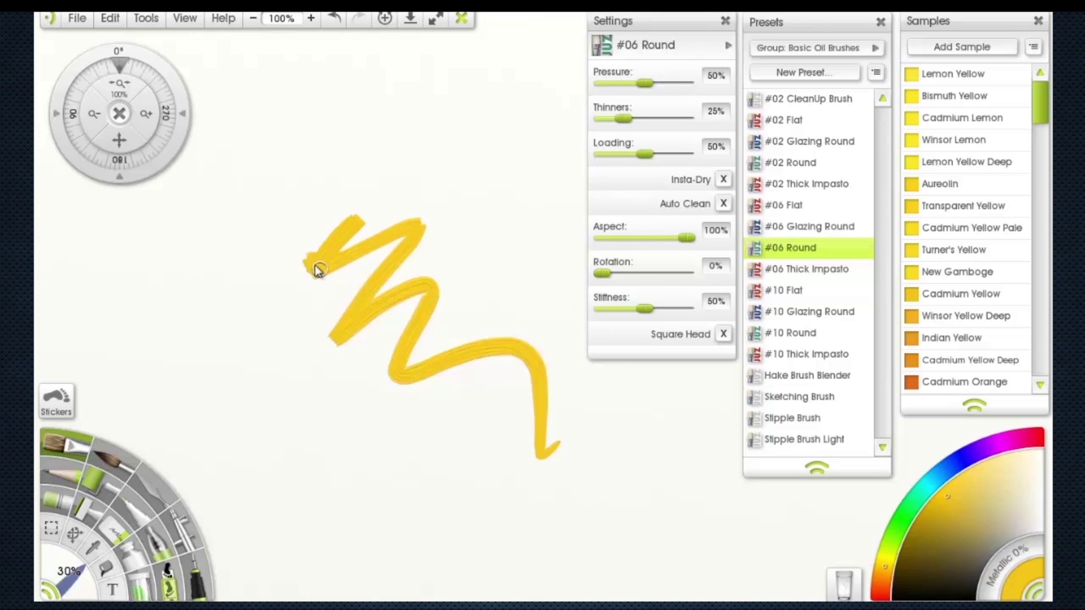
Step: Extend the zigzag's upper-left end upward with thin yellow flicks, undoing the most recent streak
left_click_drag(321, 265, 324, 269)
mouse_move(355, 215)
left_mouse_down()
mouse_move(381, 164)
mouse_move(392, 164)
mouse_move(388, 130)
left_mouse_up()
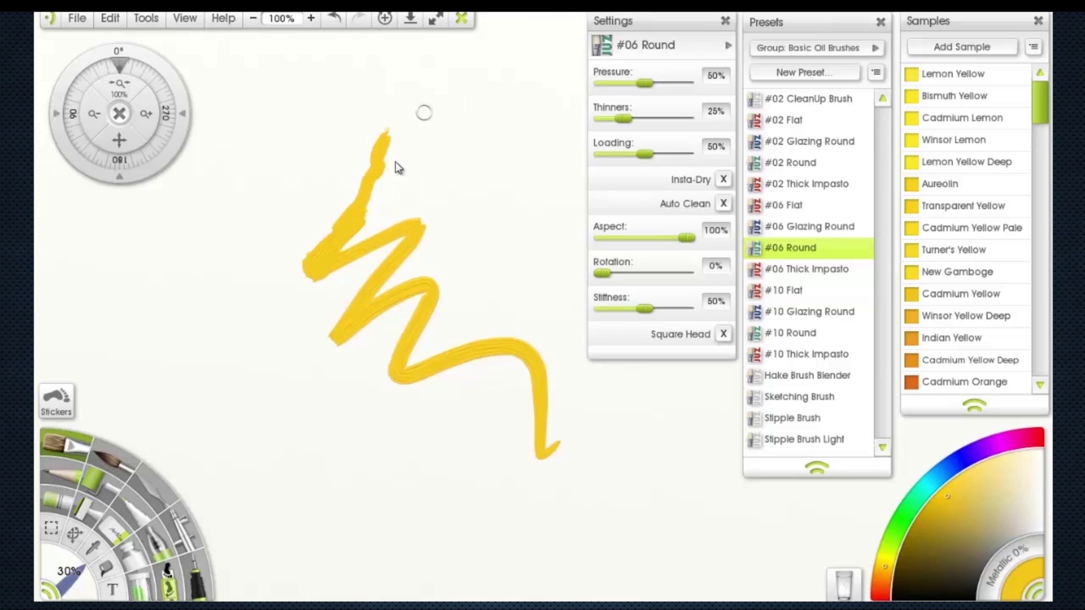
mouse_move(440, 99)
left_mouse_down()
mouse_move(471, 92)
mouse_move(379, 217)
left_mouse_up()
left_click_drag(479, 95, 375, 213)
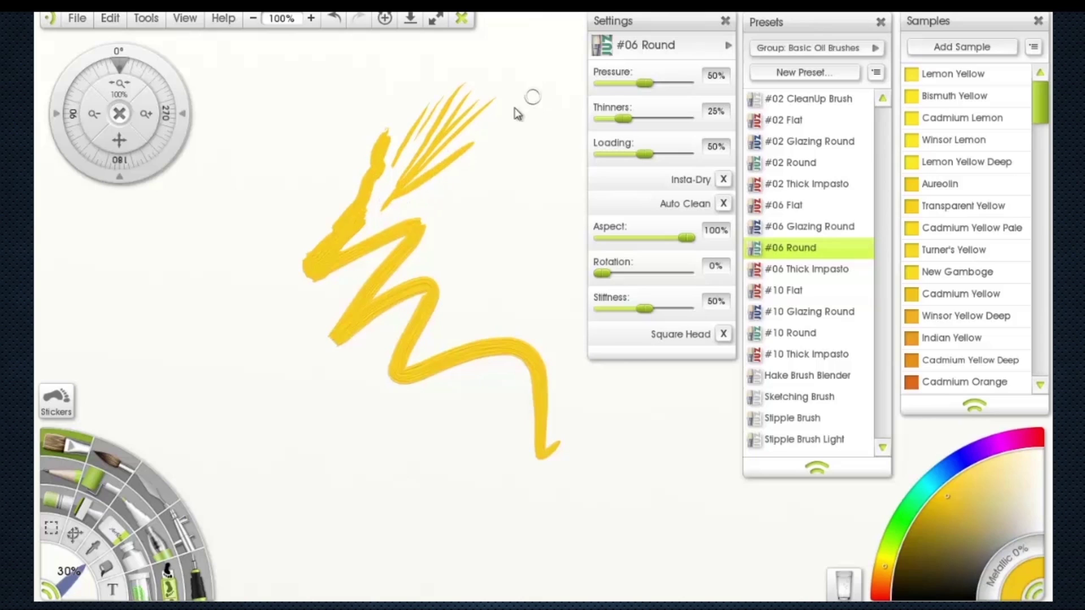
left_click_drag(438, 177, 501, 125)
left_click_drag(390, 202, 545, 100)
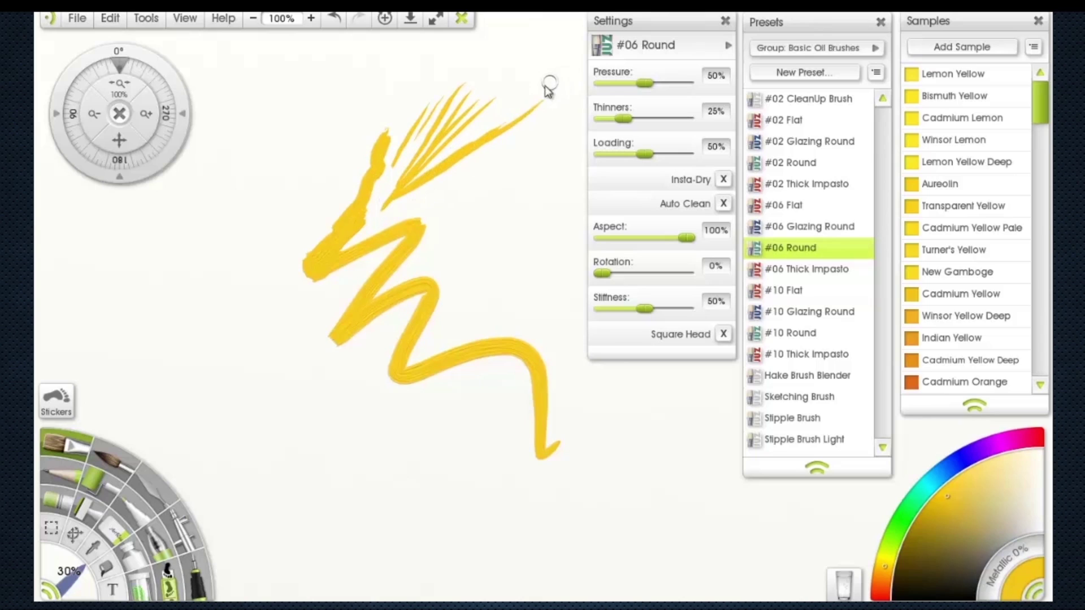
left_click_drag(405, 195, 560, 58)
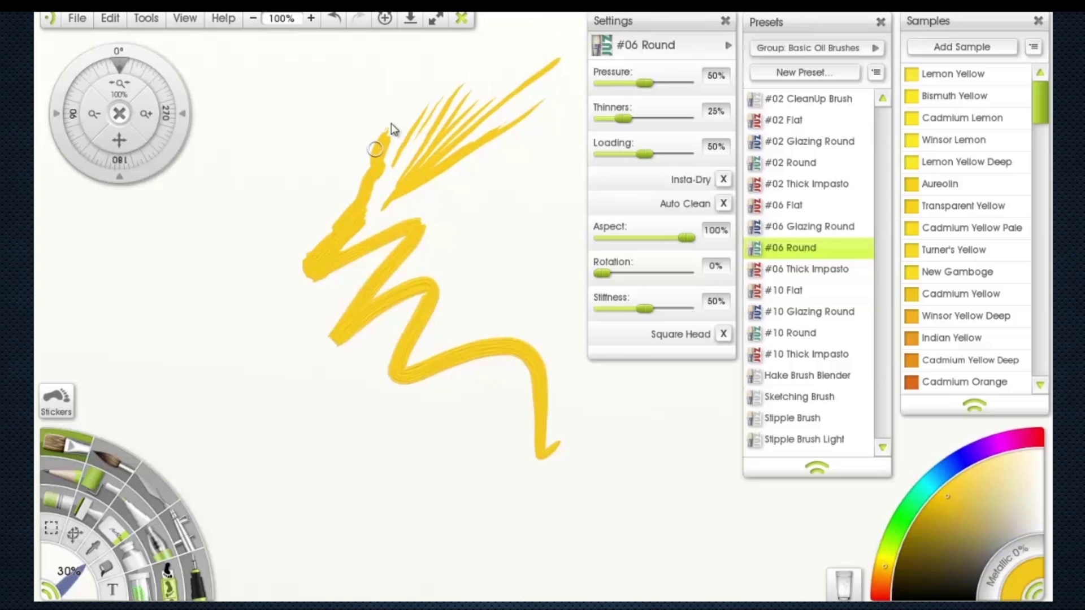
left_click_drag(342, 100, 351, 69)
left_click_drag(301, 199, 291, 223)
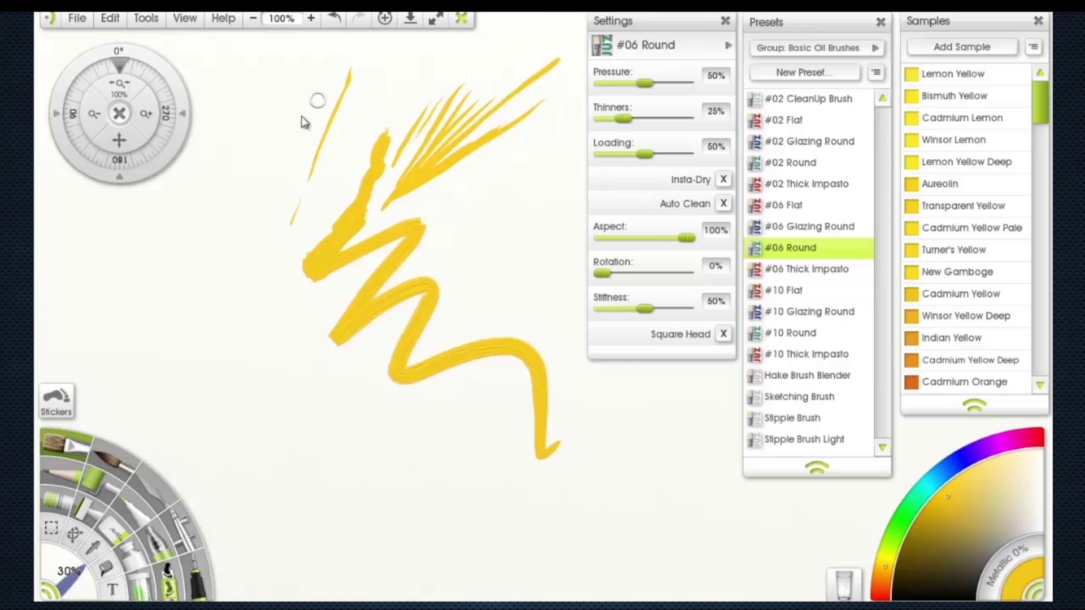
mouse_move(308, 74)
left_mouse_down()
mouse_move(261, 255)
mouse_move(349, 69)
left_mouse_up()
left_click_drag(337, 120, 285, 254)
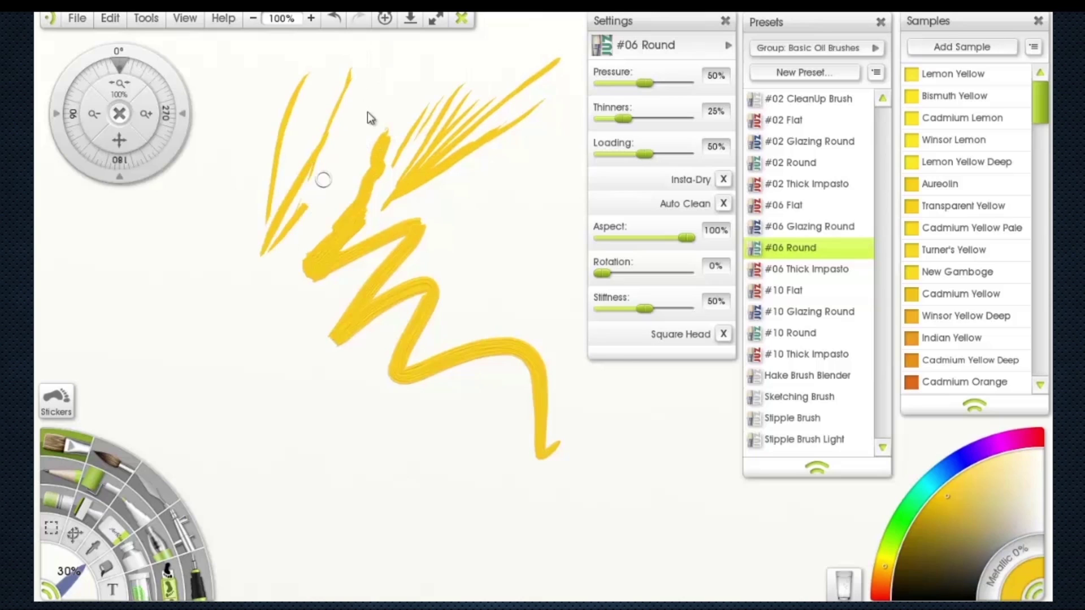
left_click_drag(368, 114, 285, 239)
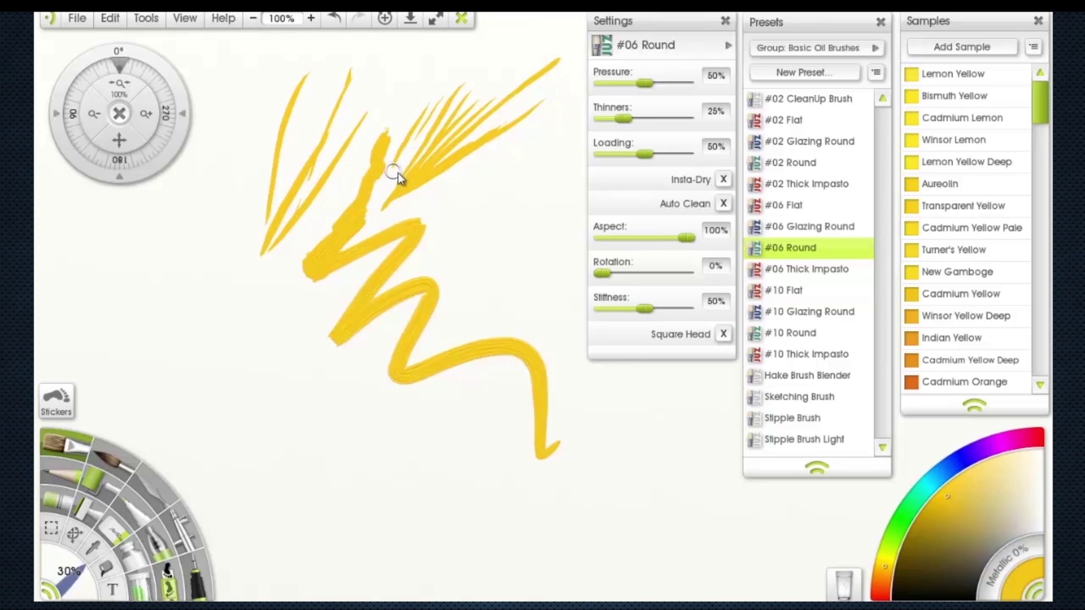
key("ctrl+z")
key("ctrl+z")
key("ctrl+z")
key("ctrl+z")
key("ctrl+z")
key("ctrl+z")
key("ctrl+z")
key("ctrl+z")
key("ctrl+z")
key("ctrl+z")
key("ctrl+z")
key("ctrl+z")
key("ctrl+z")
key("ctrl+z")
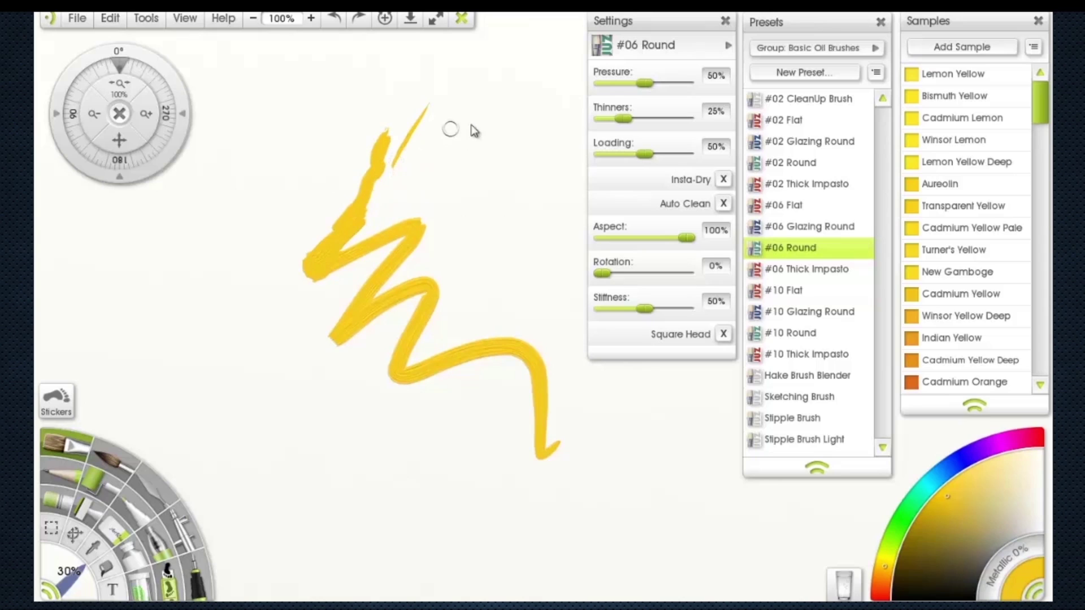
mouse_move(668, 22)
left_mouse_down()
mouse_move(643, 31)
mouse_move(665, 27)
left_mouse_up()
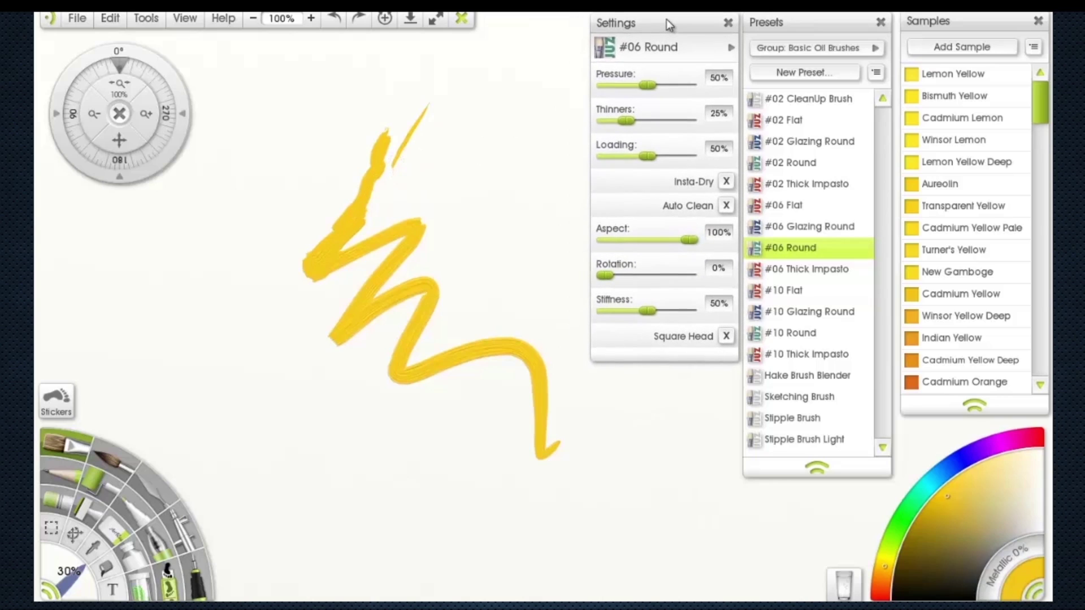
left_click_drag(670, 25, 669, 26)
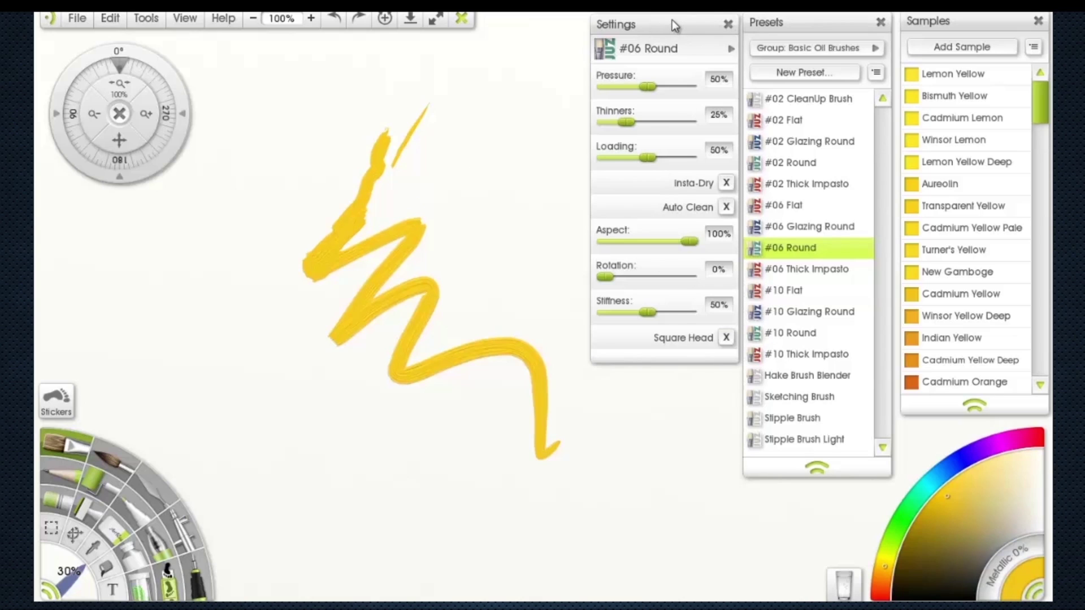
mouse_move(672, 20)
left_mouse_down()
mouse_move(652, 24)
mouse_move(674, 21)
left_mouse_up()
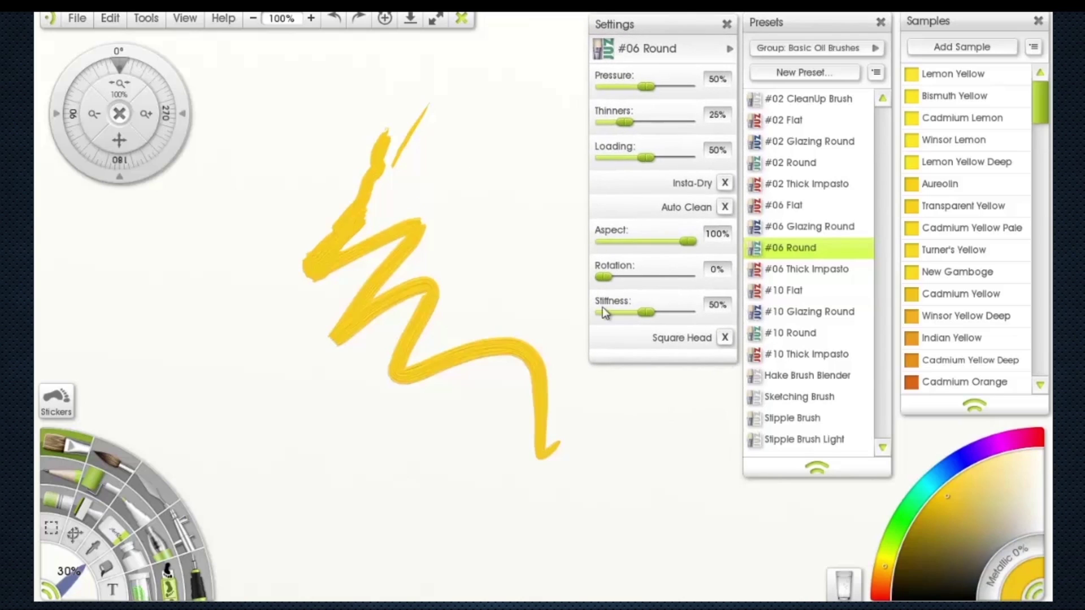
mouse_move(676, 28)
left_mouse_down()
mouse_move(649, 32)
mouse_move(669, 22)
left_mouse_up()
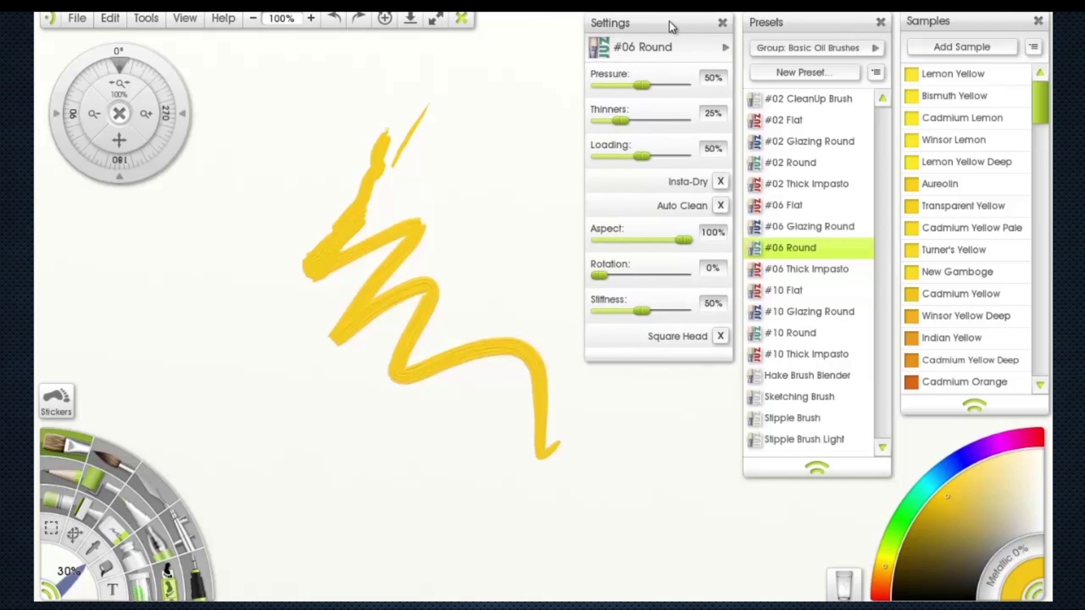
left_click_drag(798, 21, 853, 23)
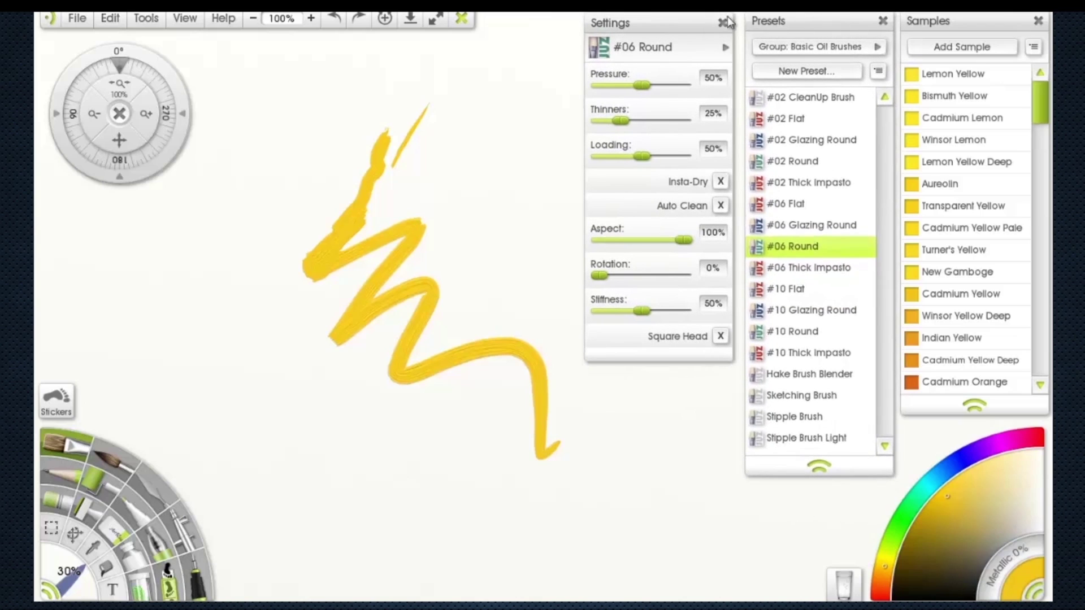
left_click_drag(686, 22, 684, 25)
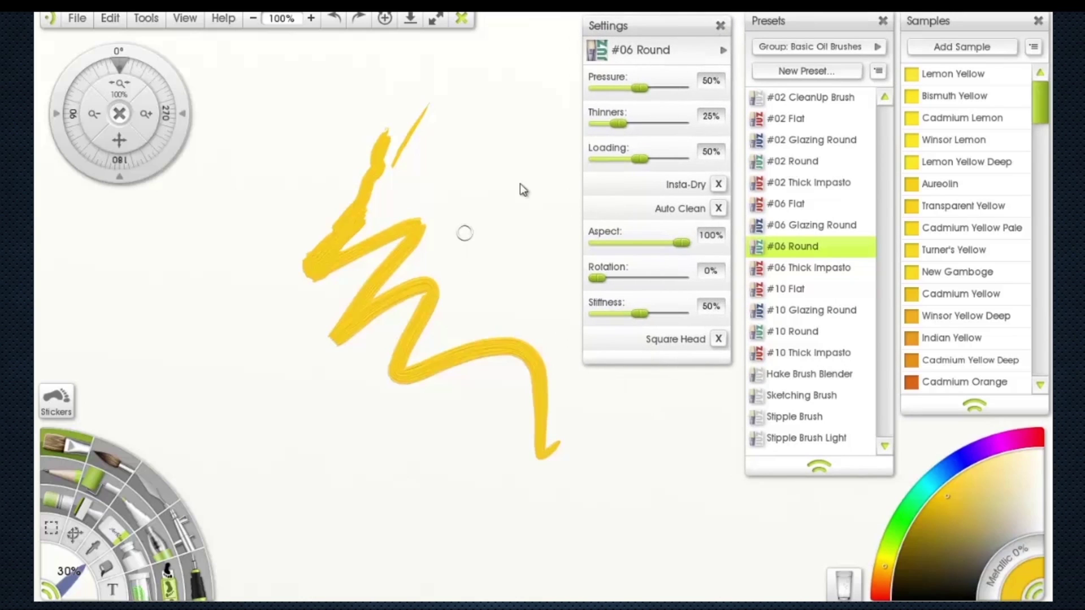
mouse_move(656, 28)
left_mouse_down()
mouse_move(635, 31)
mouse_move(653, 25)
left_mouse_up()
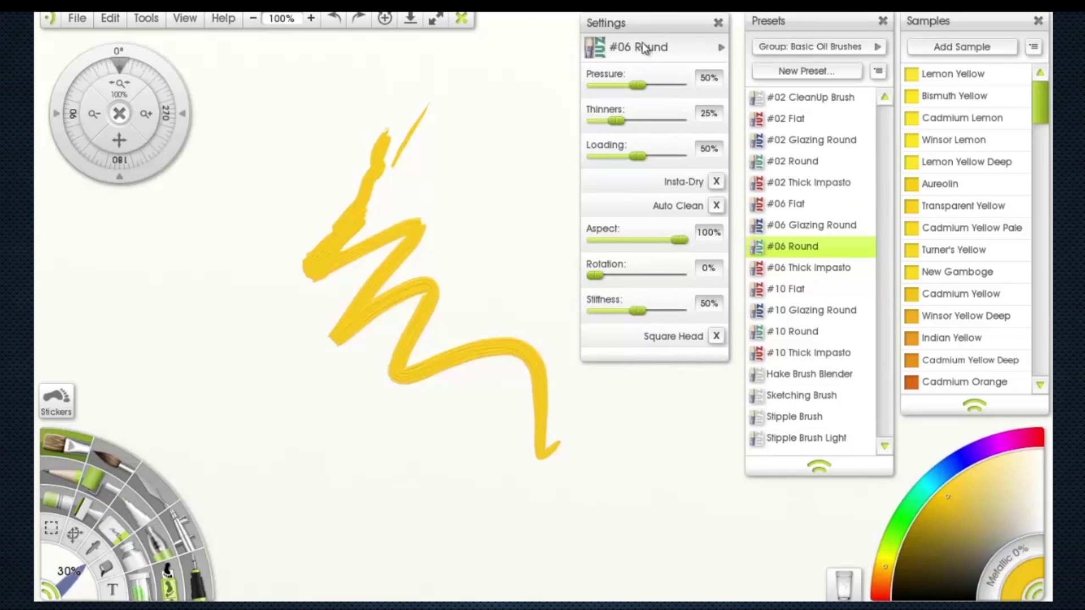
mouse_move(648, 24)
left_mouse_down()
mouse_move(523, 62)
mouse_move(570, 59)
mouse_move(650, 22)
left_mouse_up()
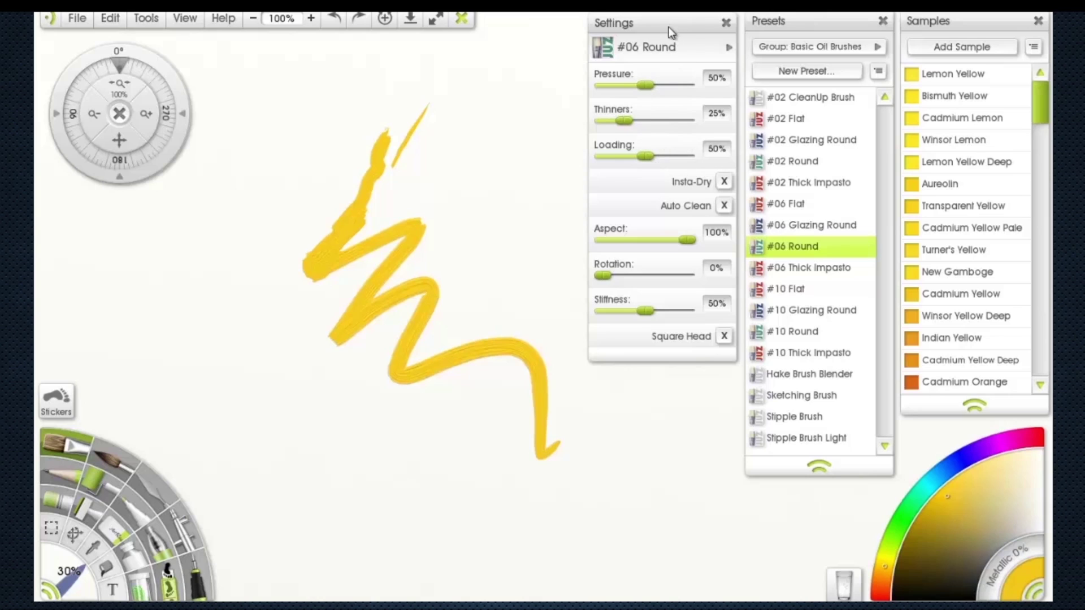
left_click_drag(670, 26, 672, 26)
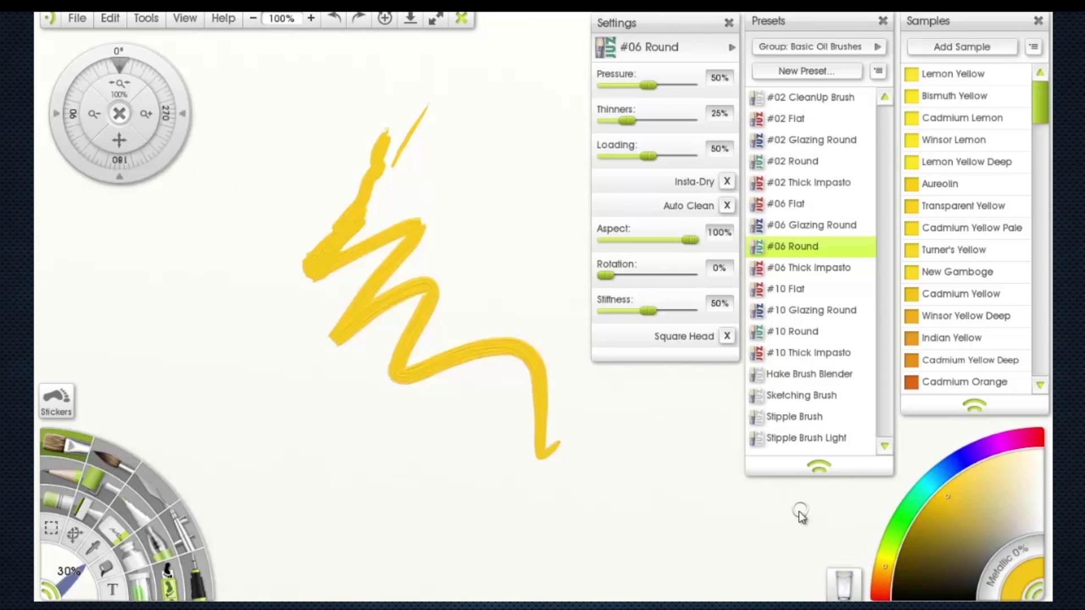
Step: Switch the colour to green and smear it into the middle of the yellow zigzag
mouse_move(438, 246)
left_mouse_down()
mouse_move(412, 308)
mouse_move(452, 322)
left_mouse_up()
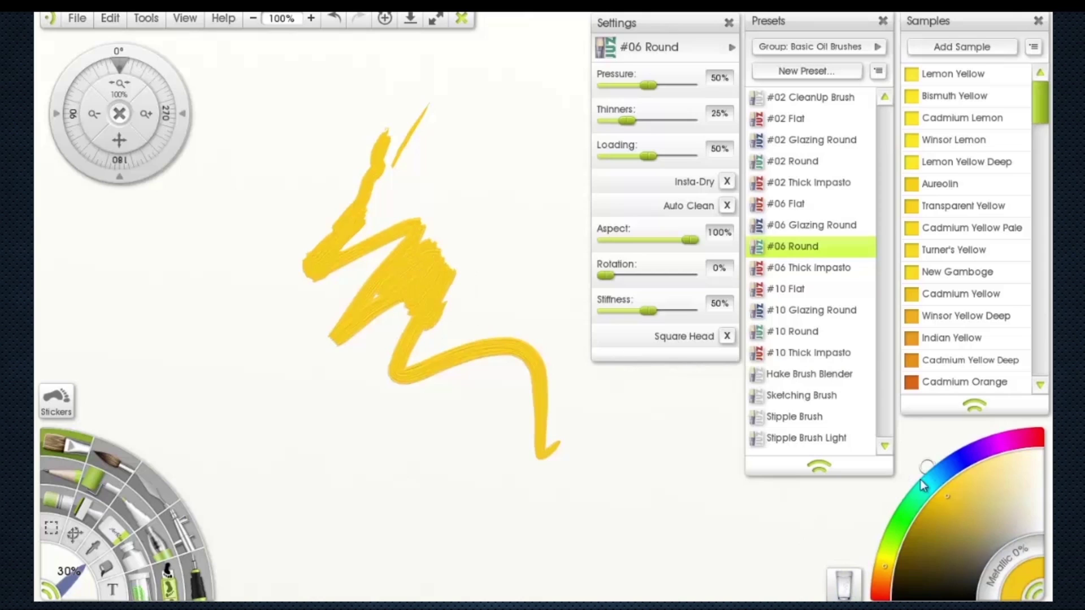
mouse_move(916, 509)
left_mouse_down()
mouse_move(904, 513)
mouse_move(939, 546)
left_mouse_up()
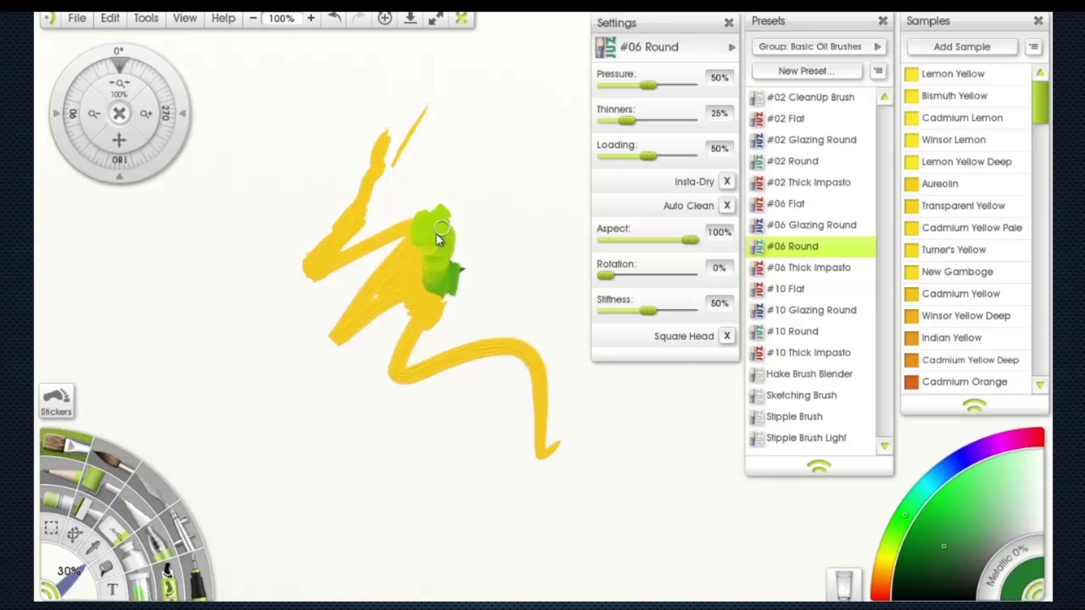
left_click_drag(437, 235, 454, 255)
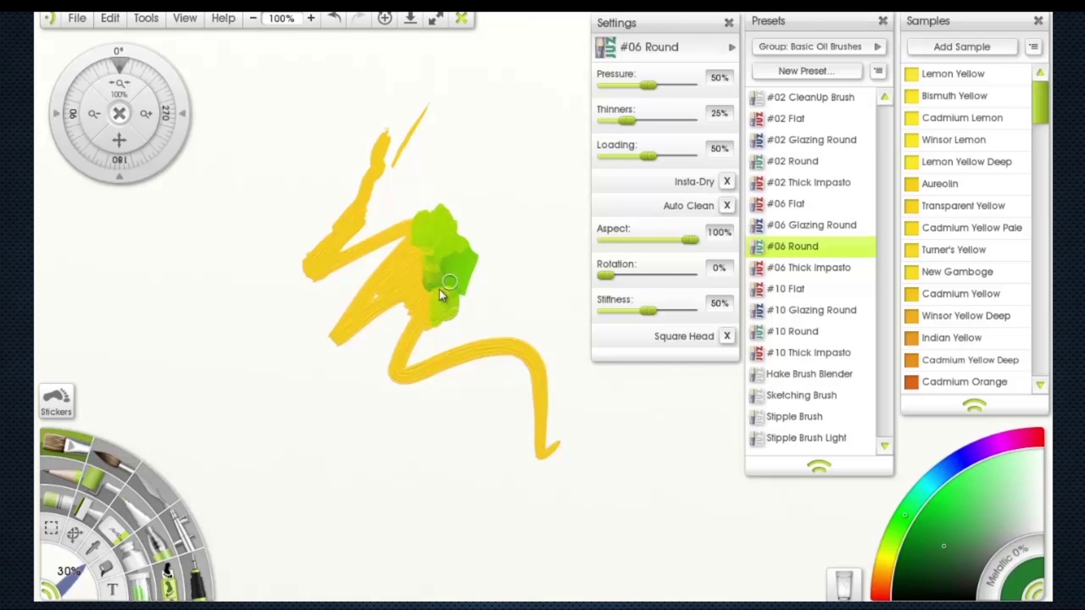
left_click_drag(442, 320, 419, 337)
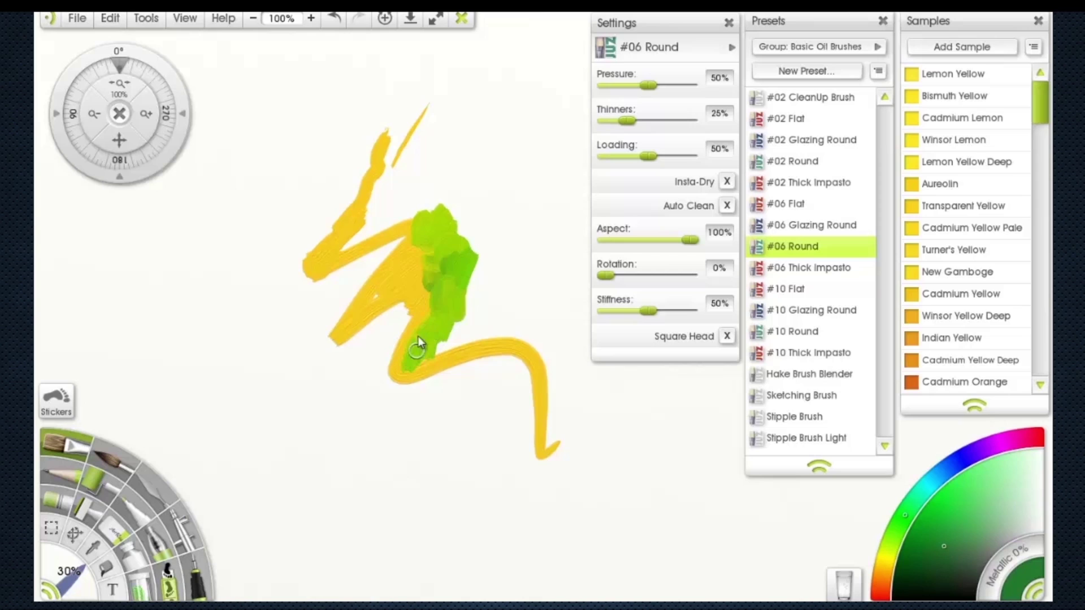
mouse_move(446, 311)
left_mouse_down()
mouse_move(467, 317)
mouse_move(462, 278)
left_mouse_up()
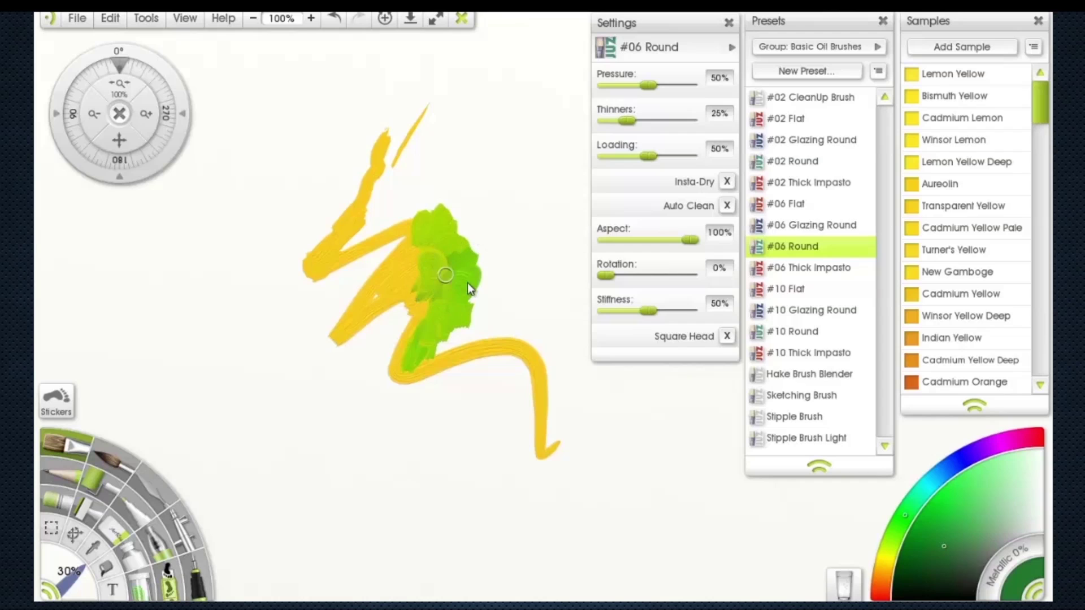
left_click_drag(428, 287, 376, 292)
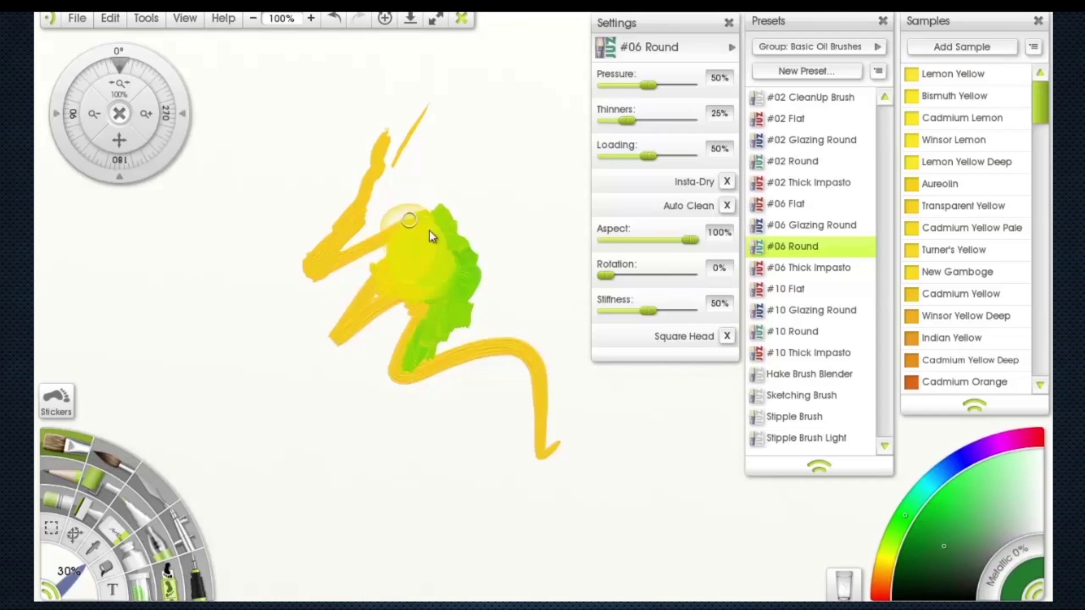
Step: Paint a green stroke, a yellow upward stroke and a green zig-zag beside the patch
mouse_move(403, 205)
left_mouse_down()
mouse_move(458, 154)
mouse_move(407, 260)
mouse_move(428, 187)
mouse_move(478, 153)
mouse_move(521, 150)
mouse_move(551, 204)
left_mouse_up()
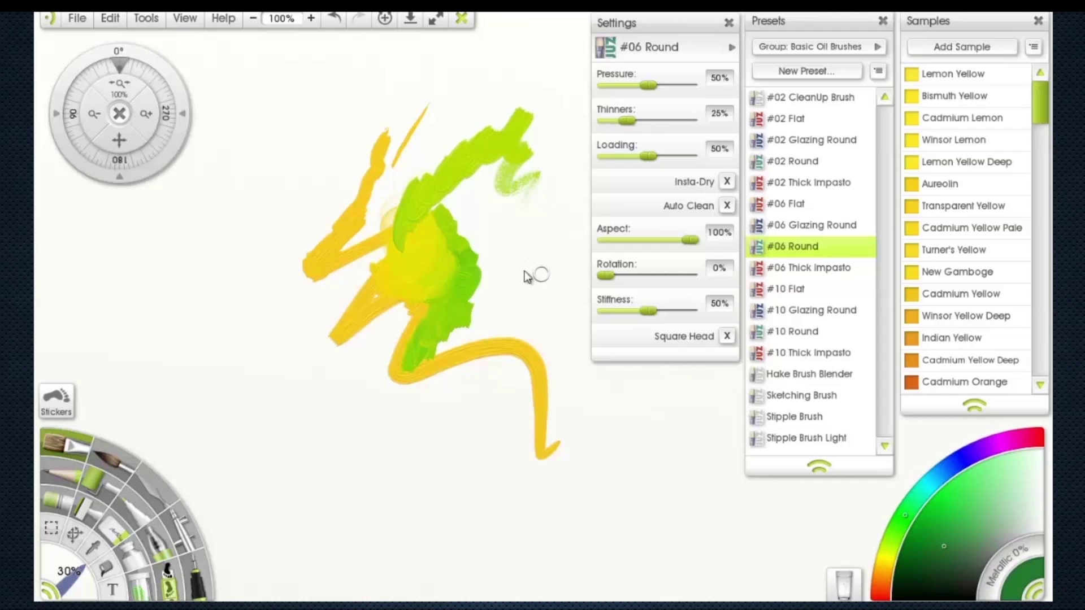
mouse_move(388, 246)
left_mouse_down()
mouse_move(409, 164)
mouse_move(441, 110)
mouse_move(393, 110)
left_mouse_up()
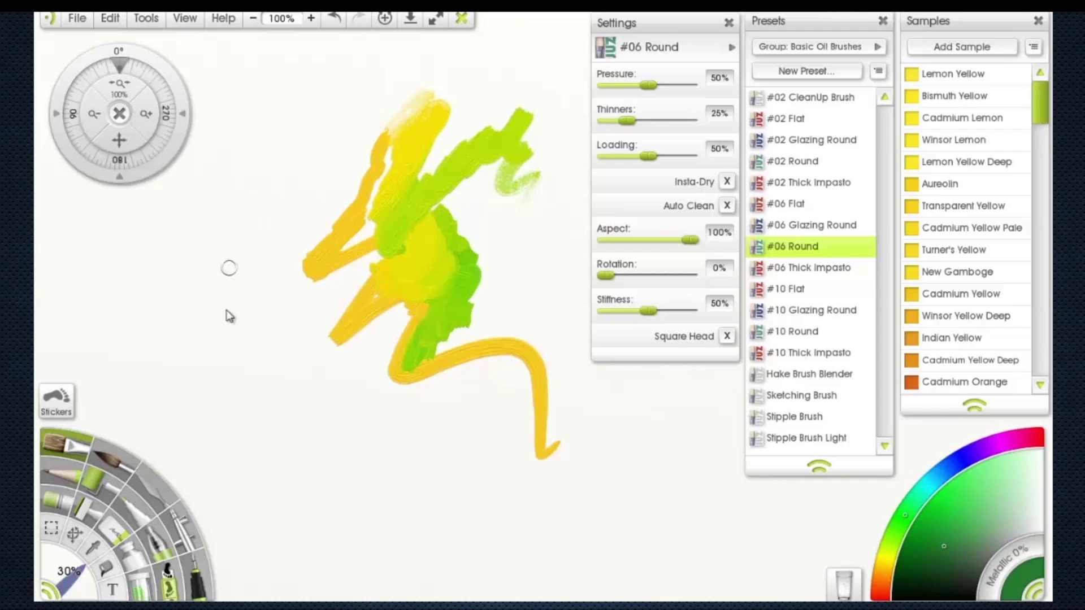
mouse_move(502, 164)
left_mouse_down()
mouse_move(576, 421)
mouse_move(353, 508)
left_mouse_up()
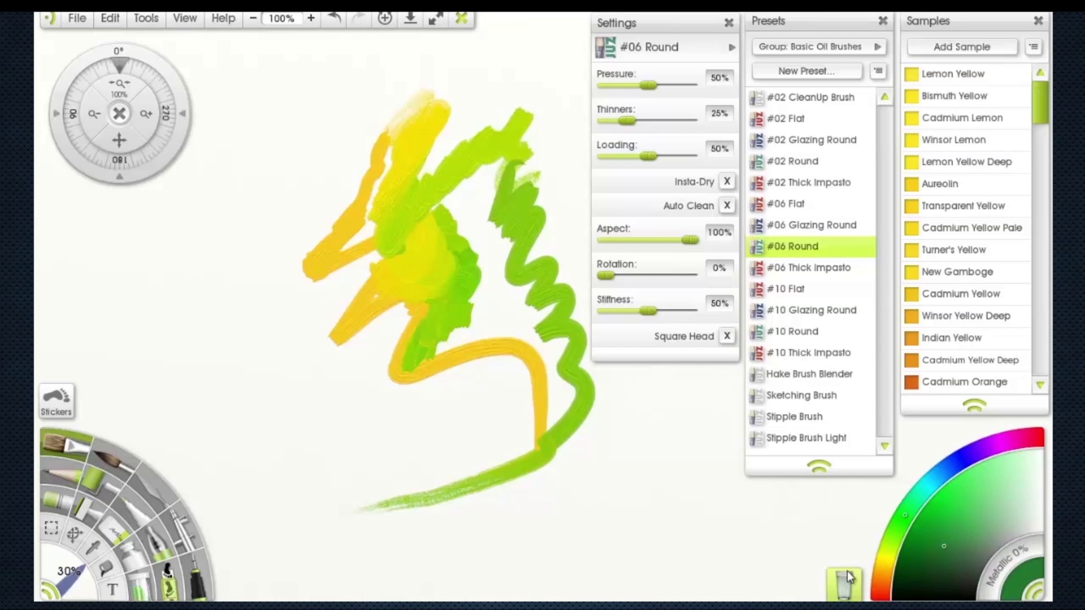
Step: Add a green curl at the stroke's end, then paint blue test and zig-zag strokes on the right
mouse_move(568, 416)
left_mouse_down()
mouse_move(563, 439)
mouse_move(594, 444)
left_mouse_up()
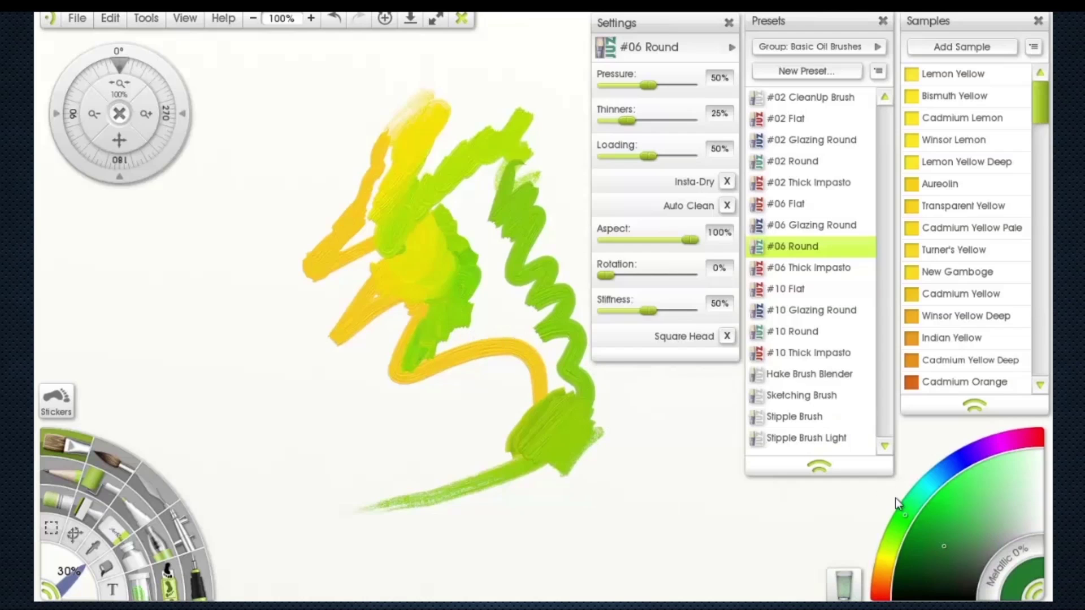
left_click(944, 481)
left_click(942, 478)
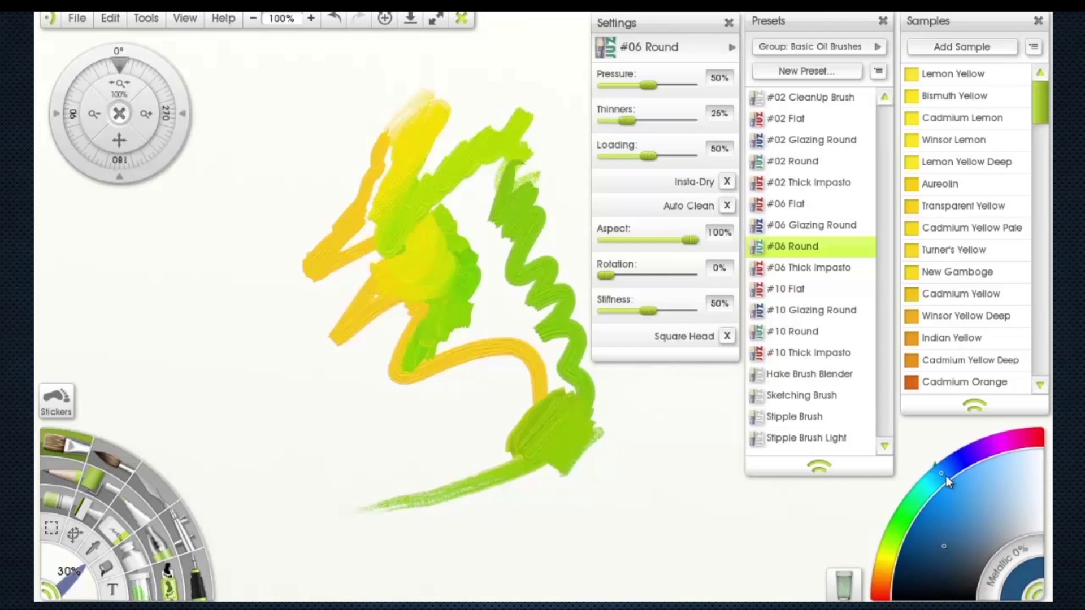
mouse_move(661, 502)
left_mouse_down()
mouse_move(941, 523)
mouse_move(745, 519)
mouse_move(734, 532)
mouse_move(924, 532)
mouse_move(760, 527)
left_mouse_up()
mouse_move(660, 461)
left_mouse_down()
mouse_move(789, 390)
mouse_move(675, 430)
mouse_move(665, 412)
mouse_move(696, 319)
mouse_move(746, 372)
mouse_move(970, 311)
mouse_move(953, 315)
mouse_move(975, 210)
left_mouse_up()
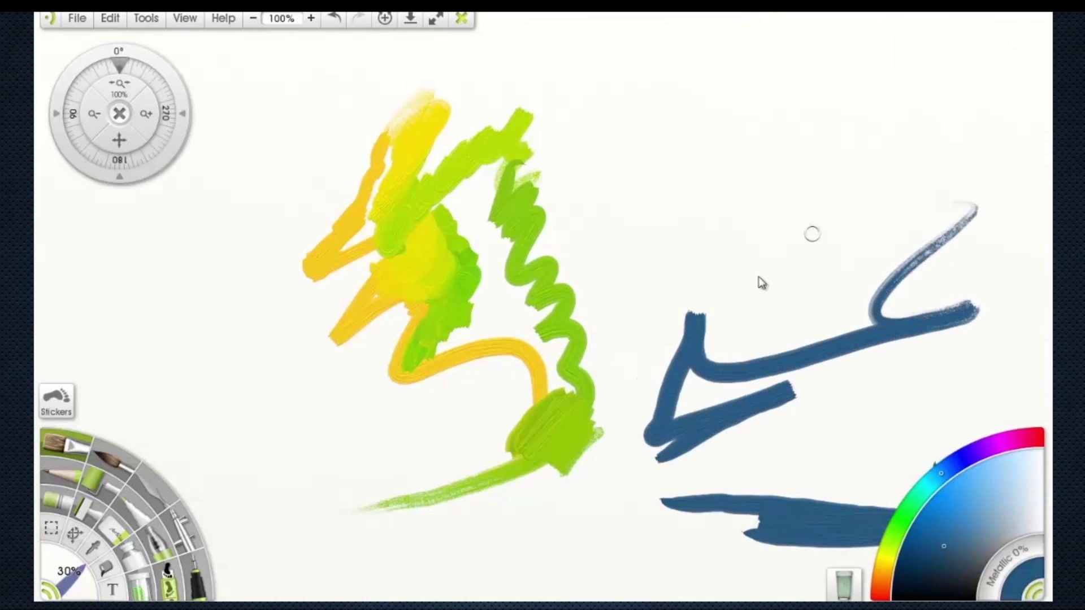
Step: Paint a green stroke up from the blue one and dab dark colour at the green stroke's end
mouse_move(634, 465)
left_mouse_down()
mouse_move(664, 324)
mouse_move(833, 341)
mouse_move(941, 298)
mouse_move(873, 383)
left_mouse_up()
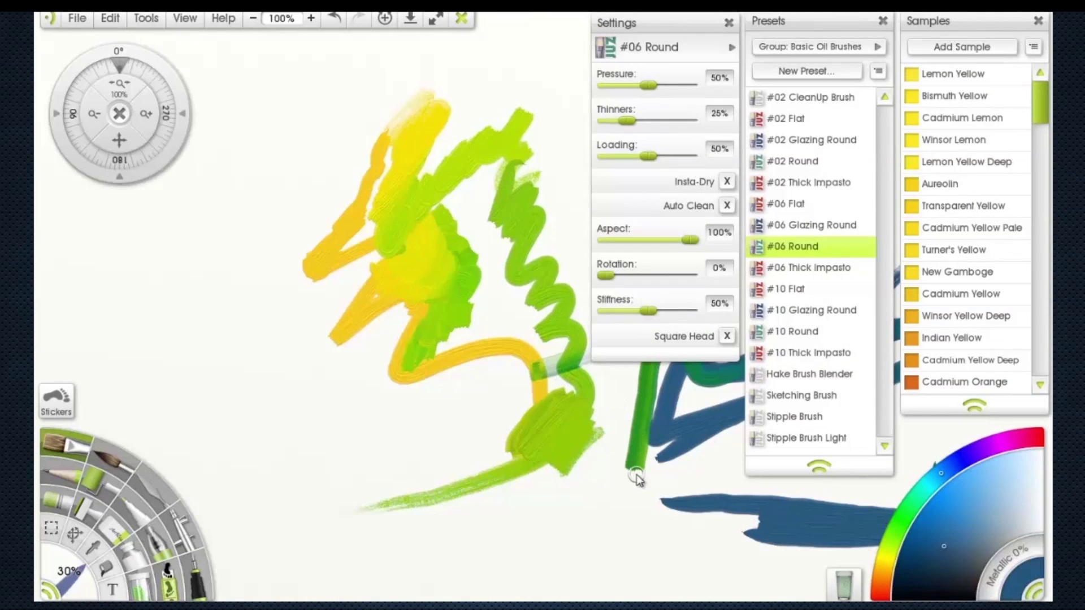
left_click_drag(979, 463, 982, 458)
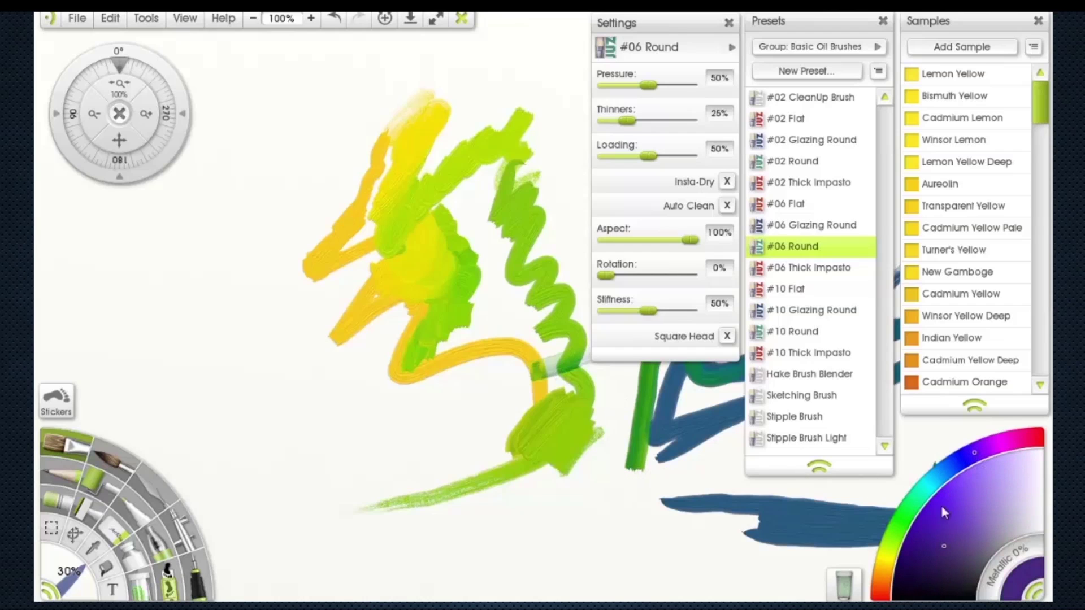
mouse_move(513, 446)
left_mouse_down()
mouse_move(540, 468)
mouse_move(544, 450)
mouse_move(562, 474)
left_mouse_up()
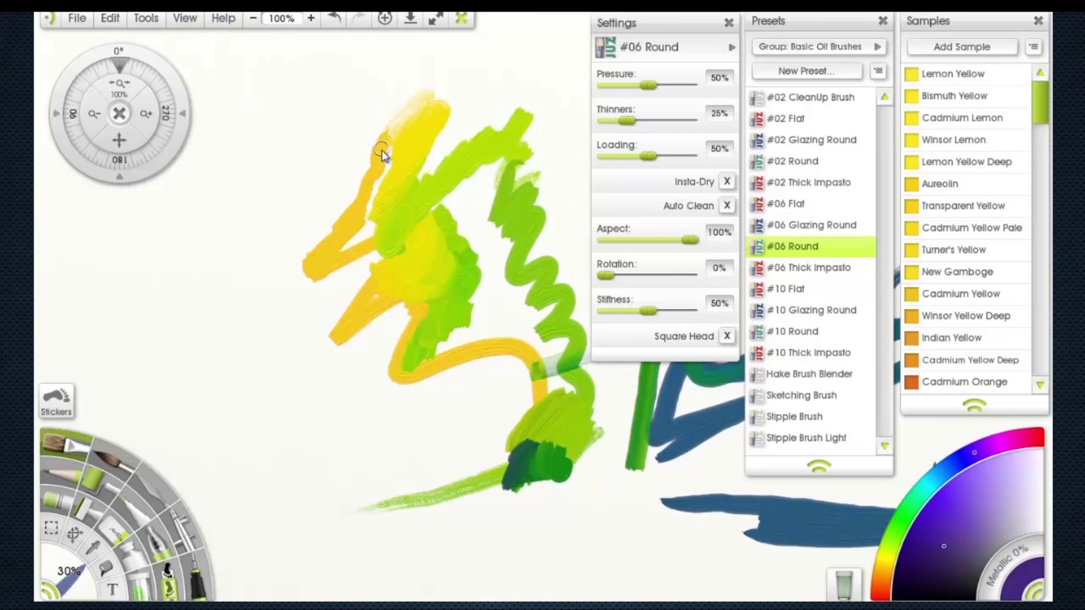
left_click(184, 18)
Step: Toggle Real Color Blending, then paint dark green and purple test dabs
left_click(143, 18)
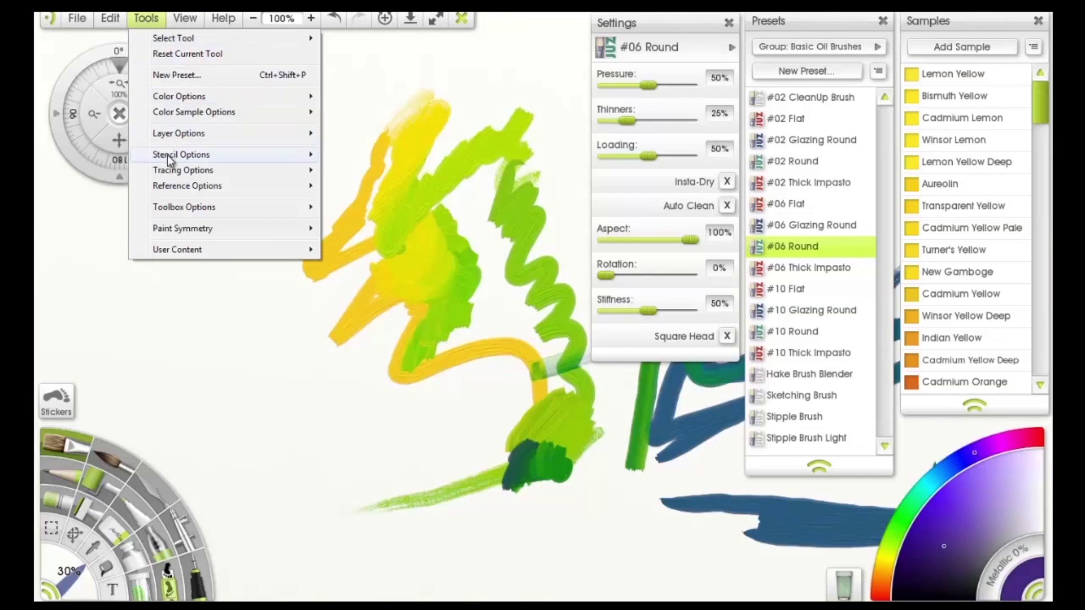
mouse_move(195, 99)
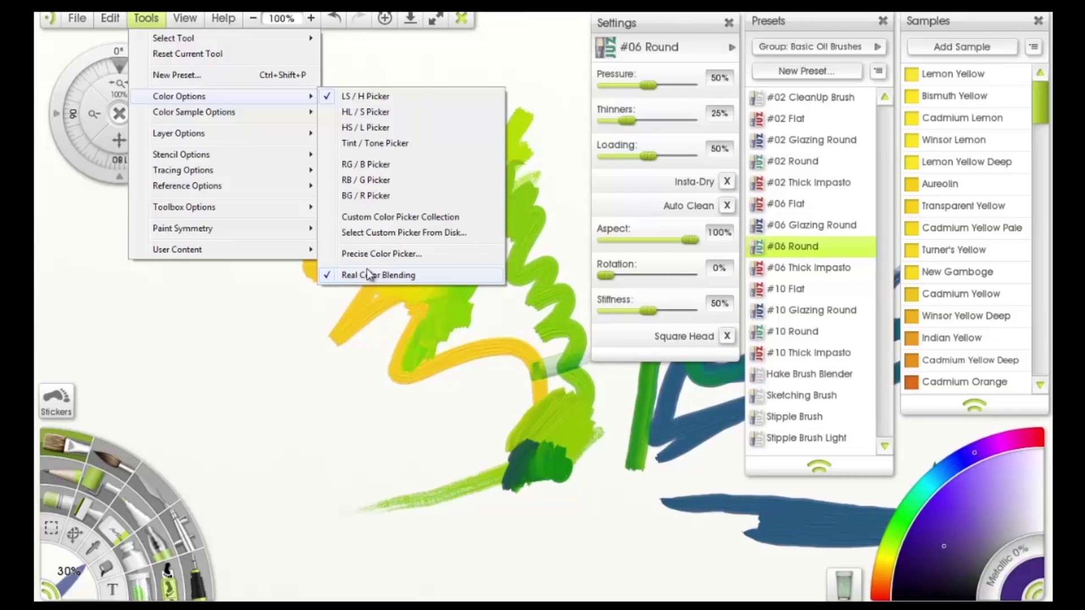
left_click(330, 276)
left_click(148, 20)
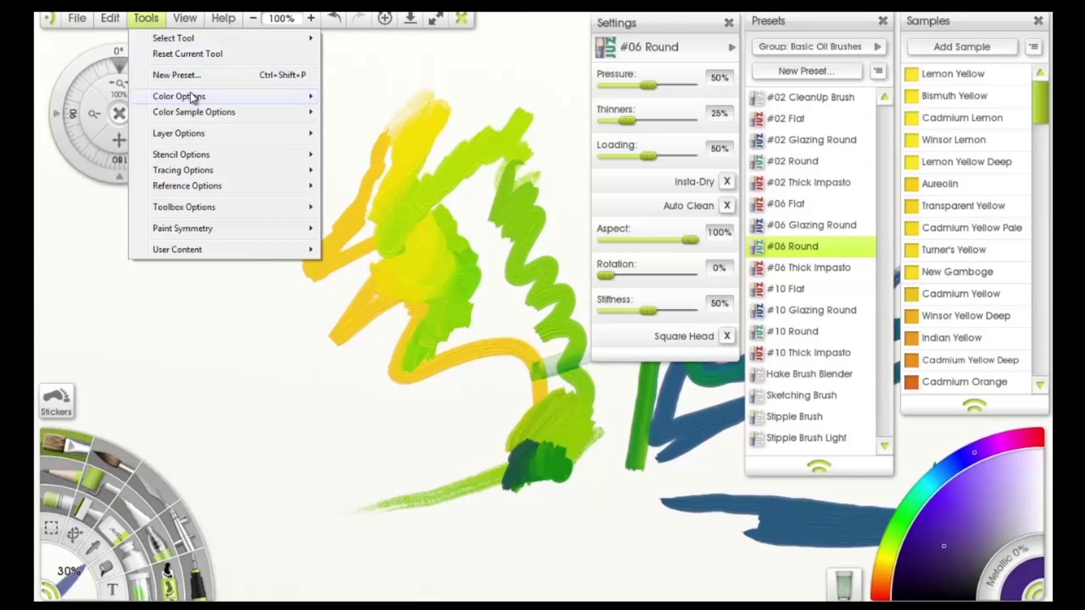
left_click(286, 351)
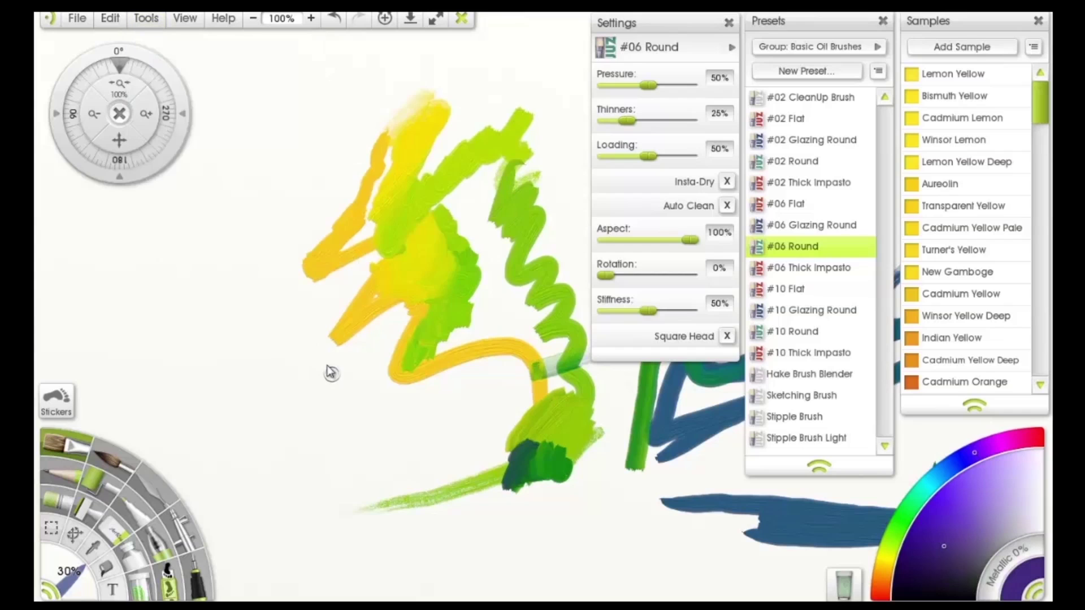
mouse_move(279, 380)
left_mouse_down()
mouse_move(261, 385)
mouse_move(266, 362)
left_mouse_up()
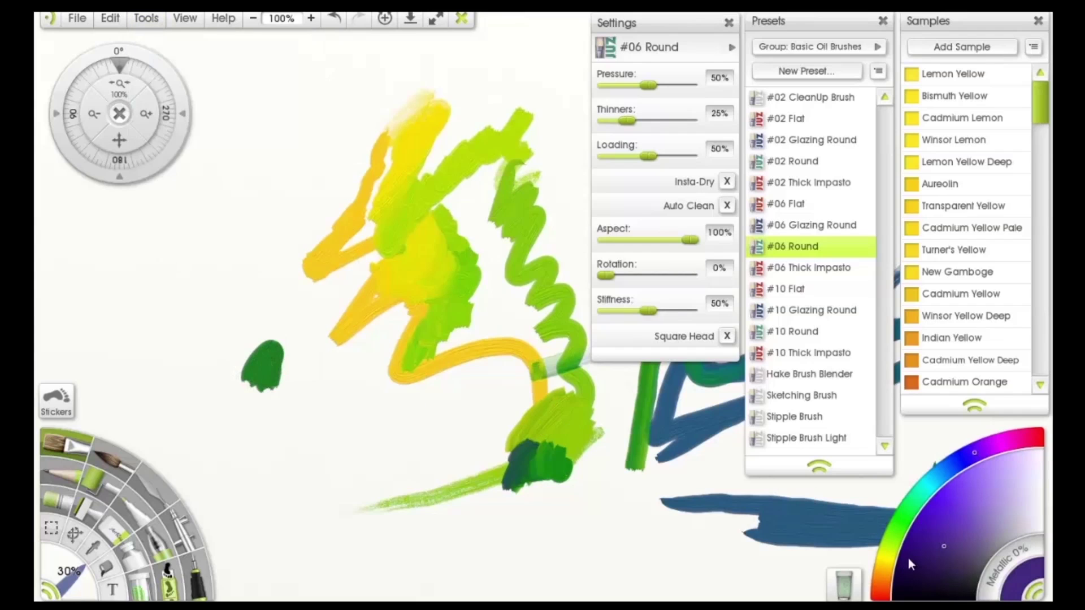
mouse_move(322, 379)
left_mouse_down()
mouse_move(297, 426)
mouse_move(320, 400)
mouse_move(327, 416)
mouse_move(315, 412)
mouse_move(322, 423)
mouse_move(277, 437)
mouse_move(303, 431)
mouse_move(319, 443)
mouse_move(310, 403)
mouse_move(299, 464)
mouse_move(319, 405)
left_mouse_up()
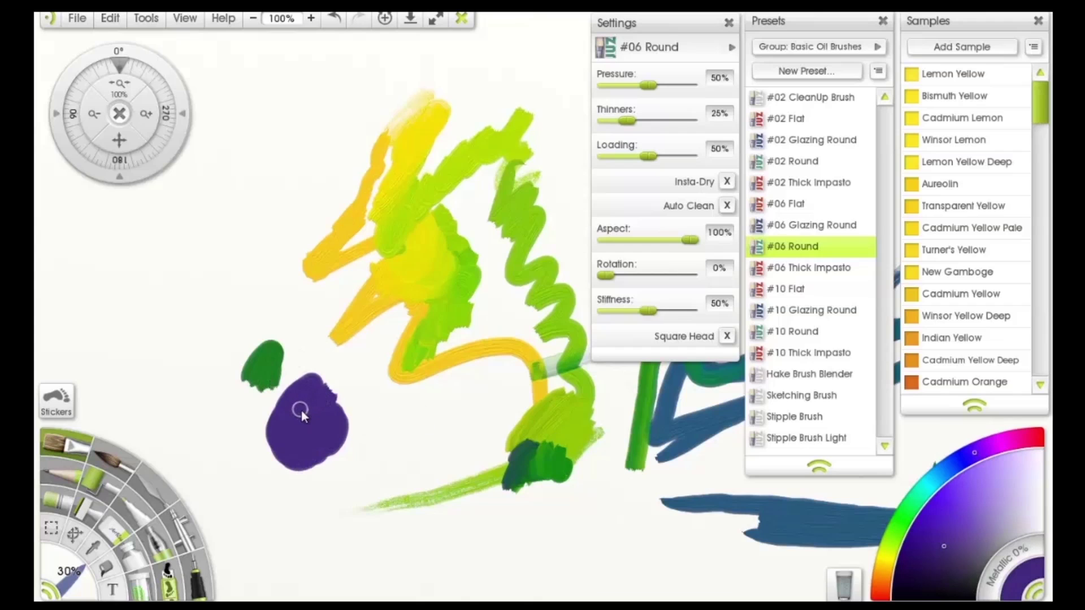
Step: Blend light blue over the purple dab, trail a wavy blue stroke below, and clean the brush
left_click(945, 473)
left_click(948, 504)
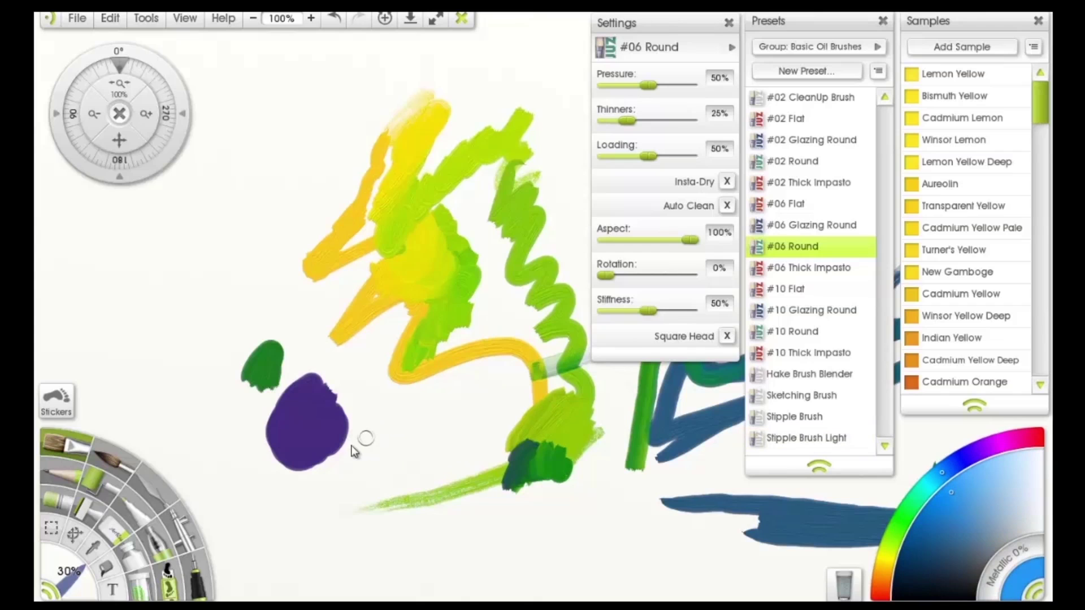
mouse_move(351, 447)
left_mouse_down()
mouse_move(339, 436)
mouse_move(353, 429)
left_mouse_up()
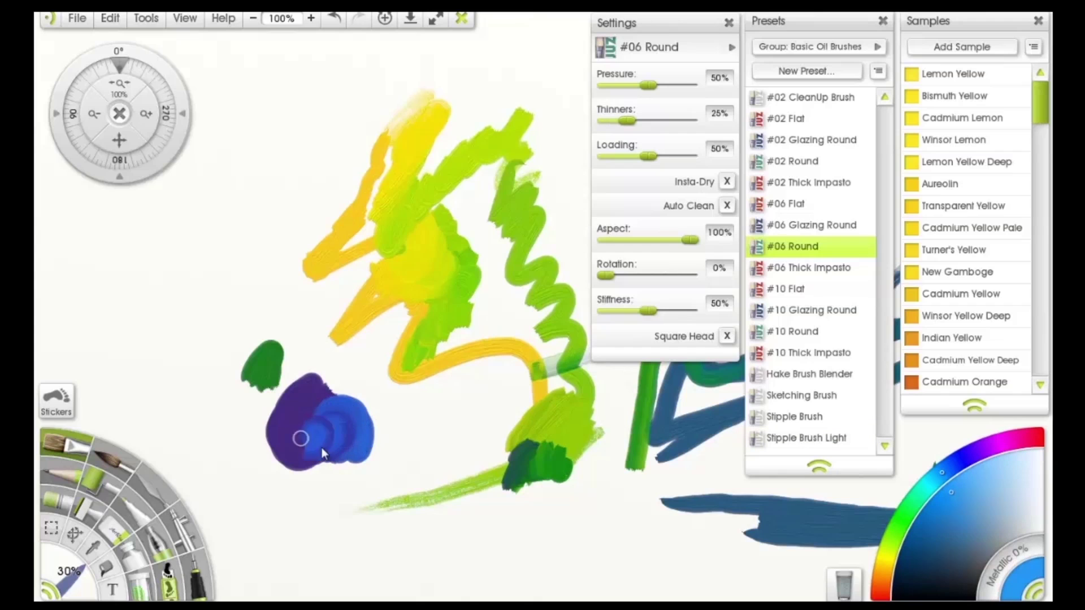
left_click_drag(322, 427, 318, 421)
left_click_drag(303, 462, 348, 430)
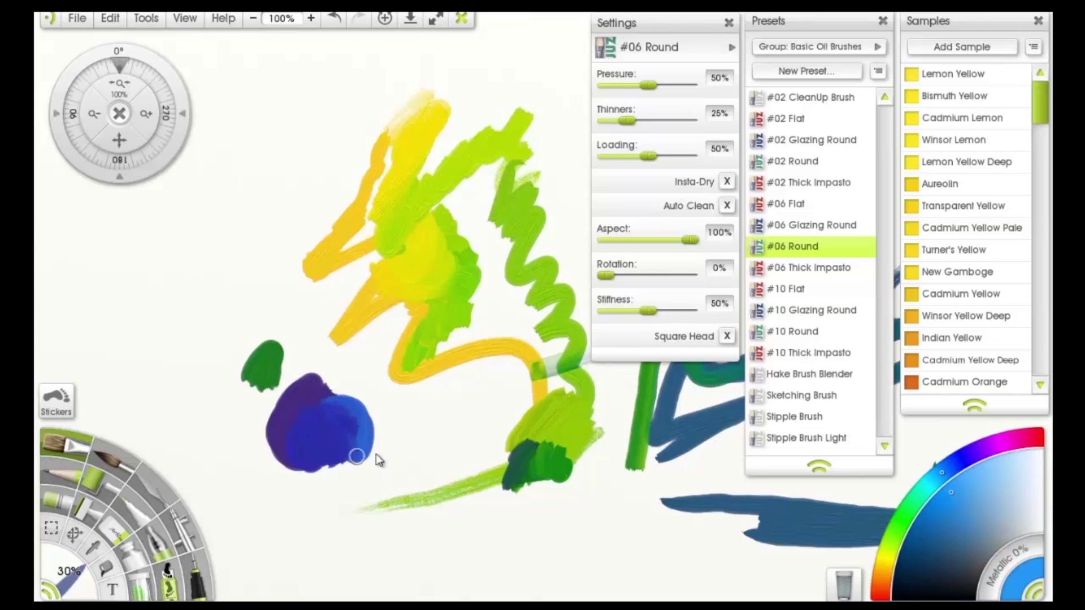
mouse_move(357, 455)
left_mouse_down()
mouse_move(348, 470)
mouse_move(379, 511)
mouse_move(492, 532)
mouse_move(620, 533)
mouse_move(370, 579)
left_mouse_up()
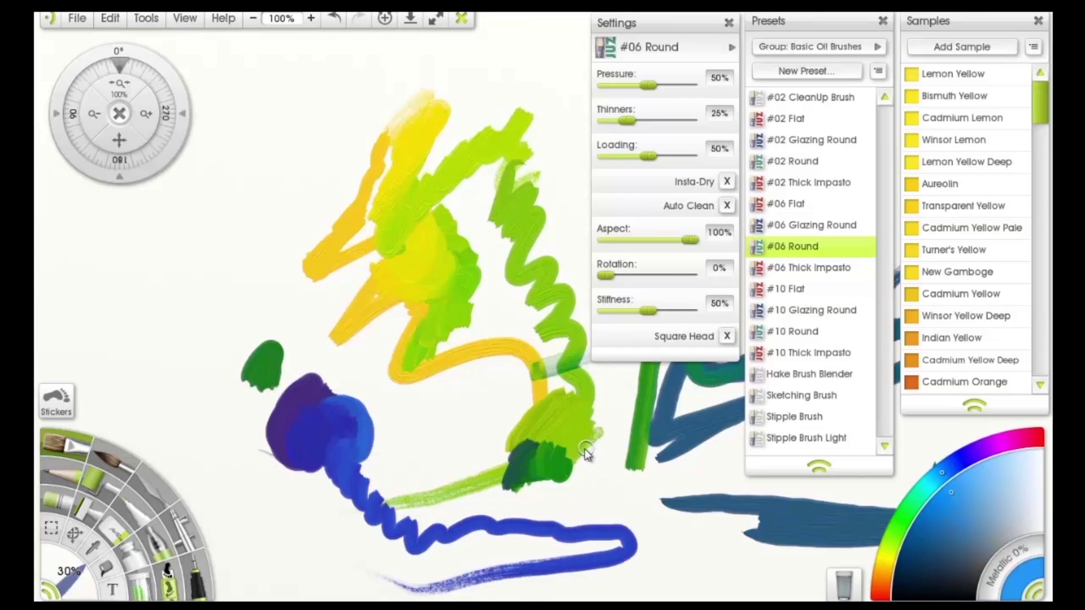
left_click(845, 590)
Step: Sample purple from the blob, then try the Ink, Gloop and Felt Pens, Paint Roller and Palette Knife
left_click(91, 550)
left_click(300, 395)
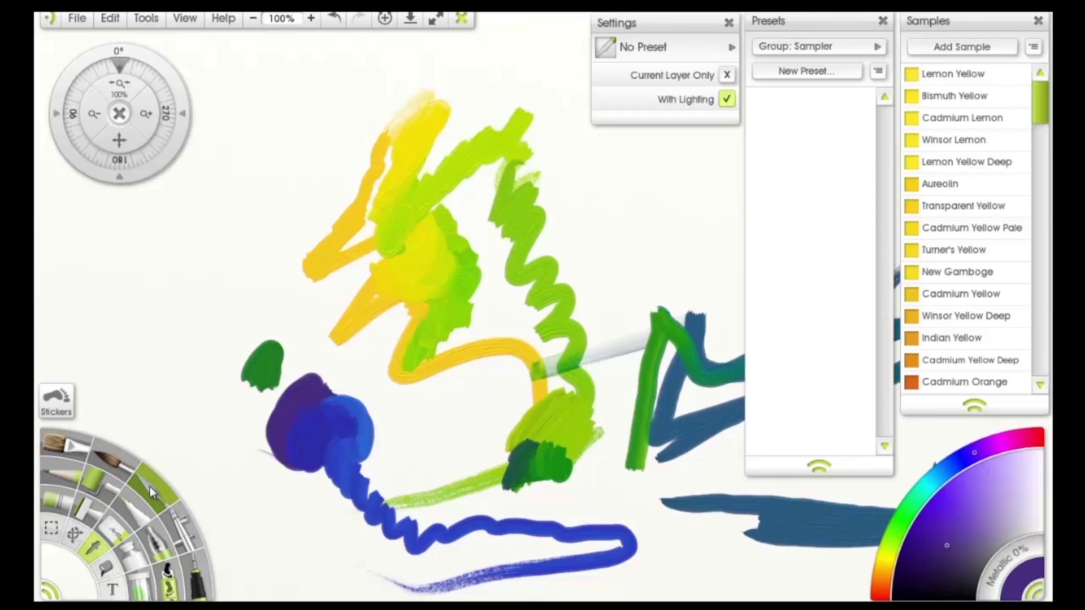
left_click(197, 572)
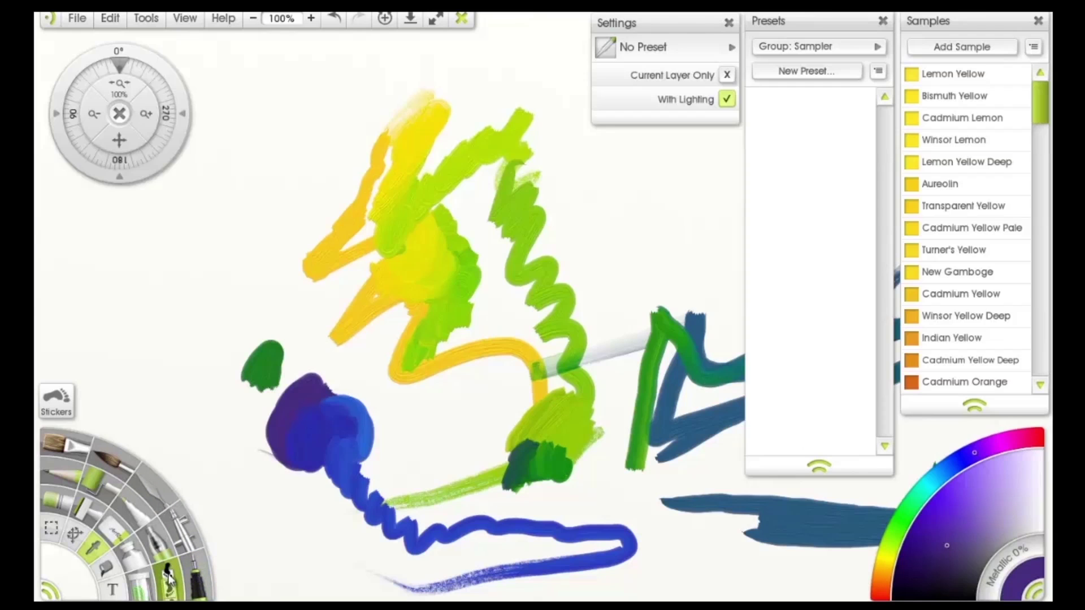
left_click(158, 546)
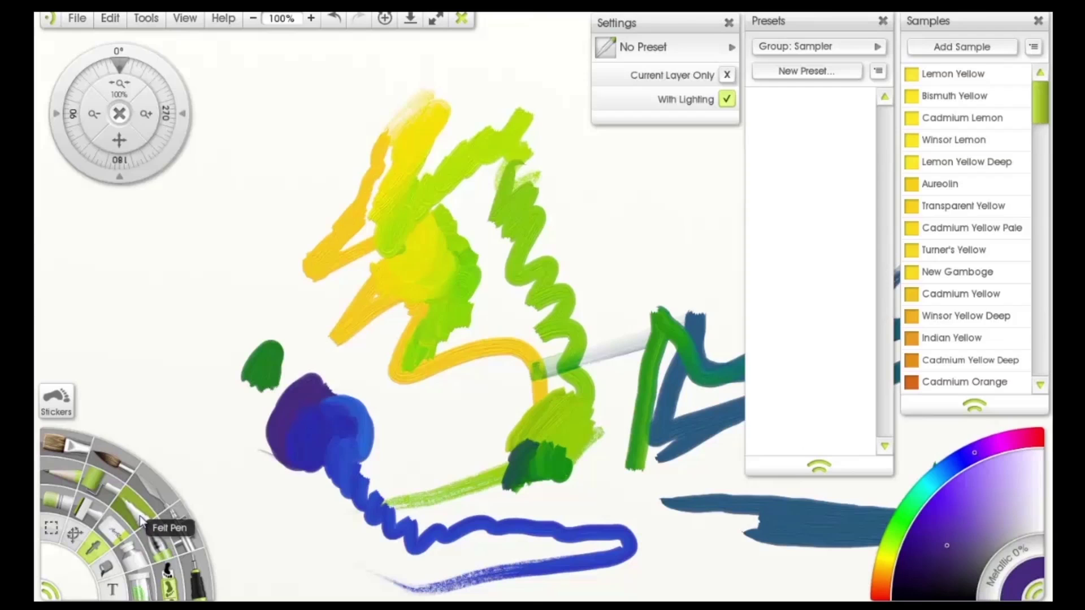
left_click(140, 521)
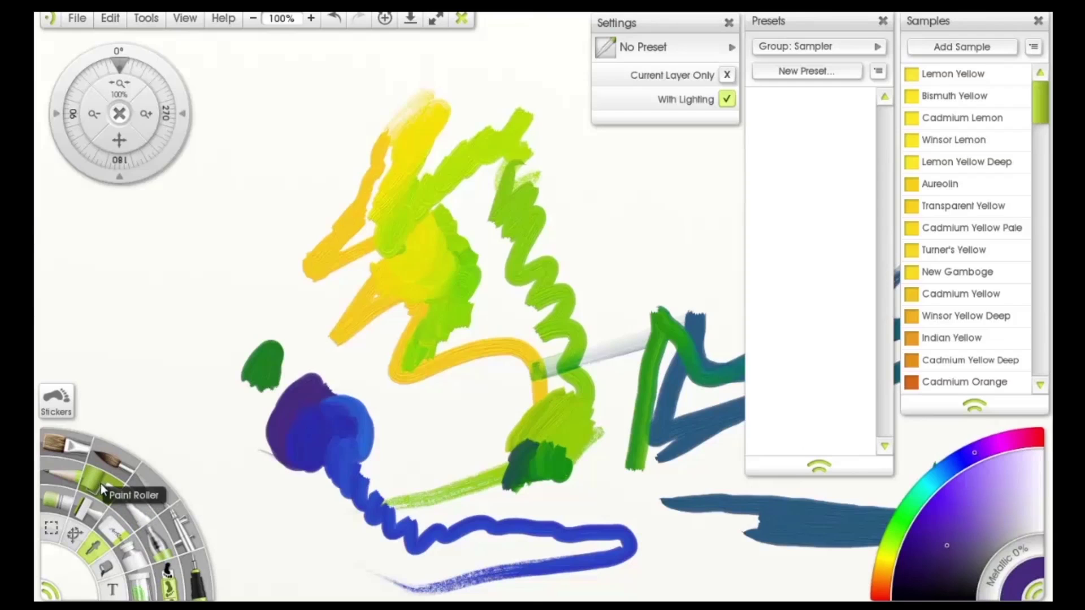
left_click(73, 477)
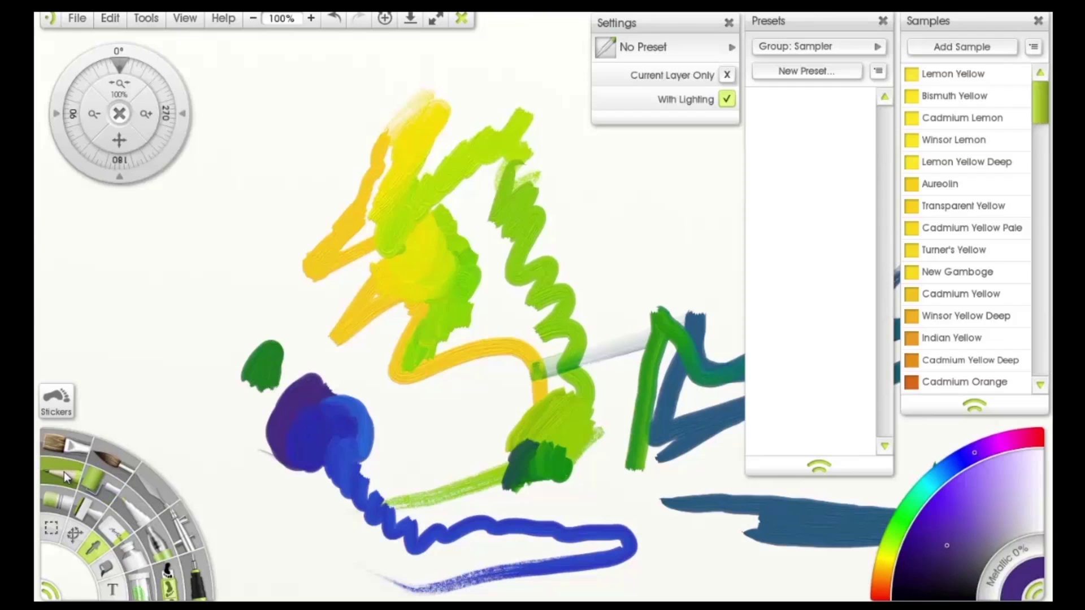
left_click(91, 511)
Step: Squeeze and reshape a thick purple Paint Tube blob on the left side of the canvas
left_click(135, 560)
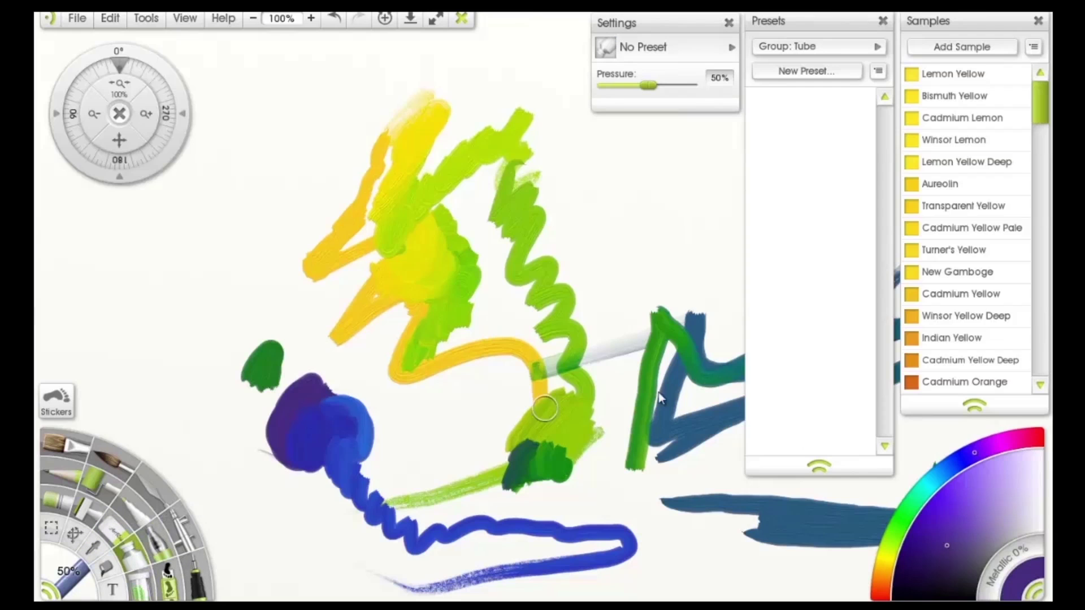
mouse_move(105, 270)
left_mouse_down()
mouse_move(140, 306)
mouse_move(129, 293)
mouse_move(143, 225)
mouse_move(105, 273)
mouse_move(127, 311)
mouse_move(149, 284)
mouse_move(101, 277)
mouse_move(139, 338)
left_mouse_up()
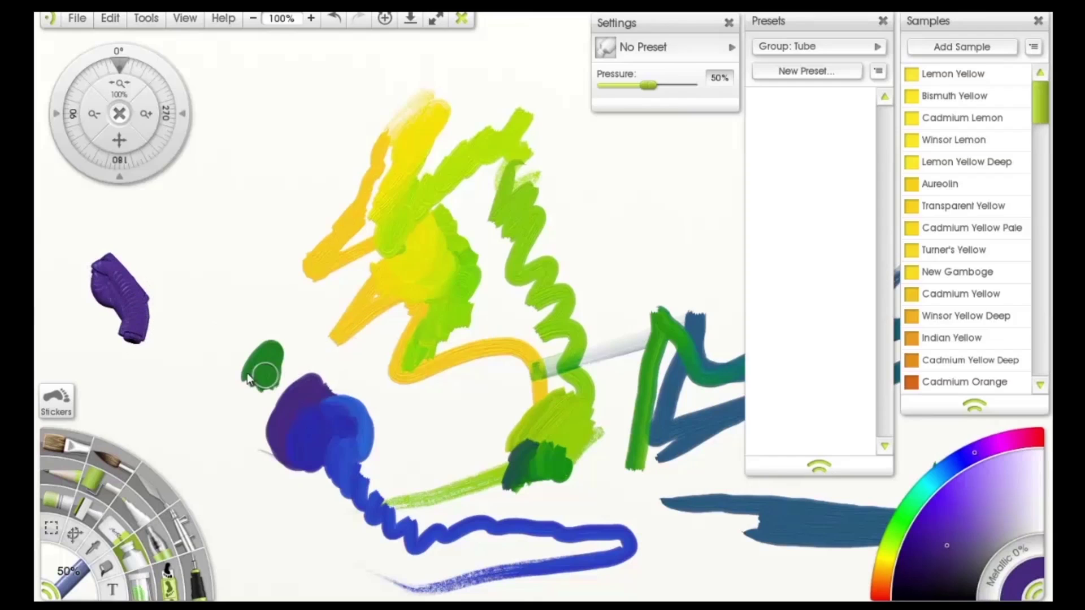
mouse_move(92, 255)
left_mouse_down()
mouse_move(126, 297)
mouse_move(93, 276)
mouse_move(119, 300)
left_mouse_up()
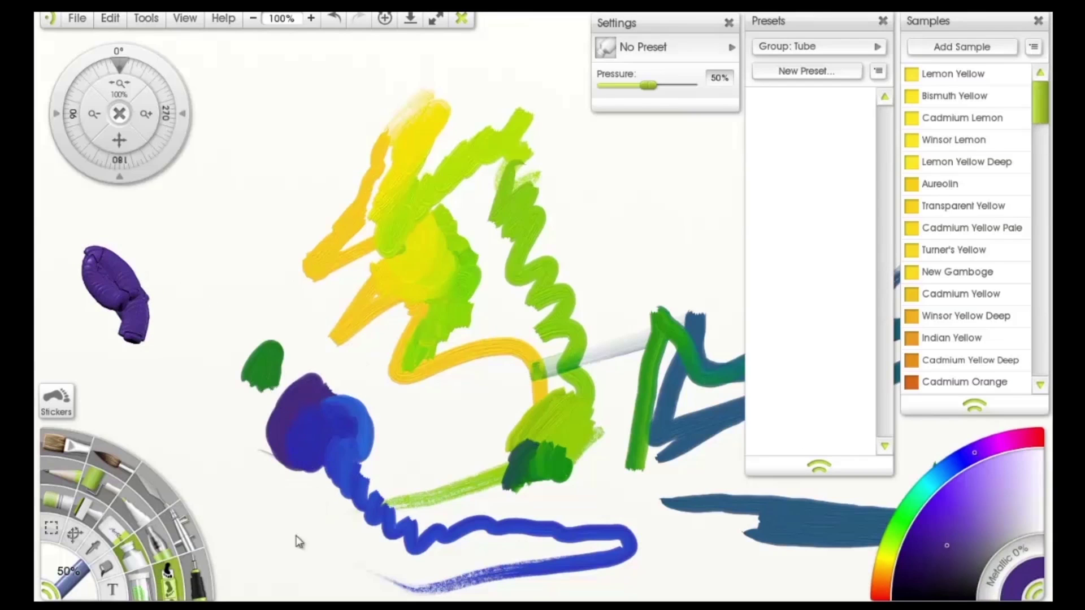
Step: Sample the blue blob's colour and squeeze a smaller blue tube blob above the purple
key("alt")
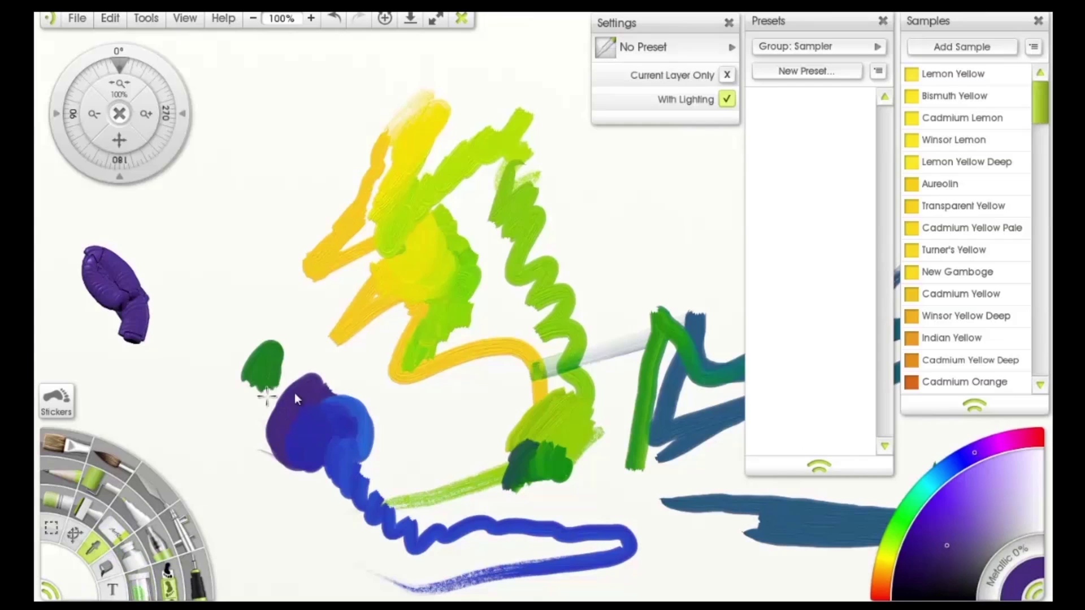
left_click(362, 429)
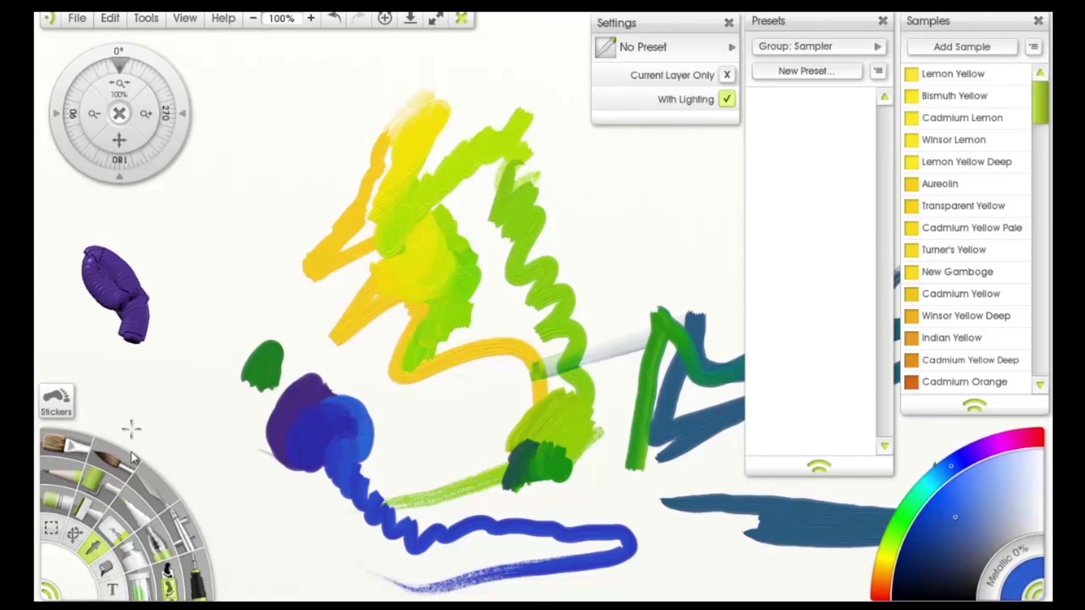
left_click(121, 538)
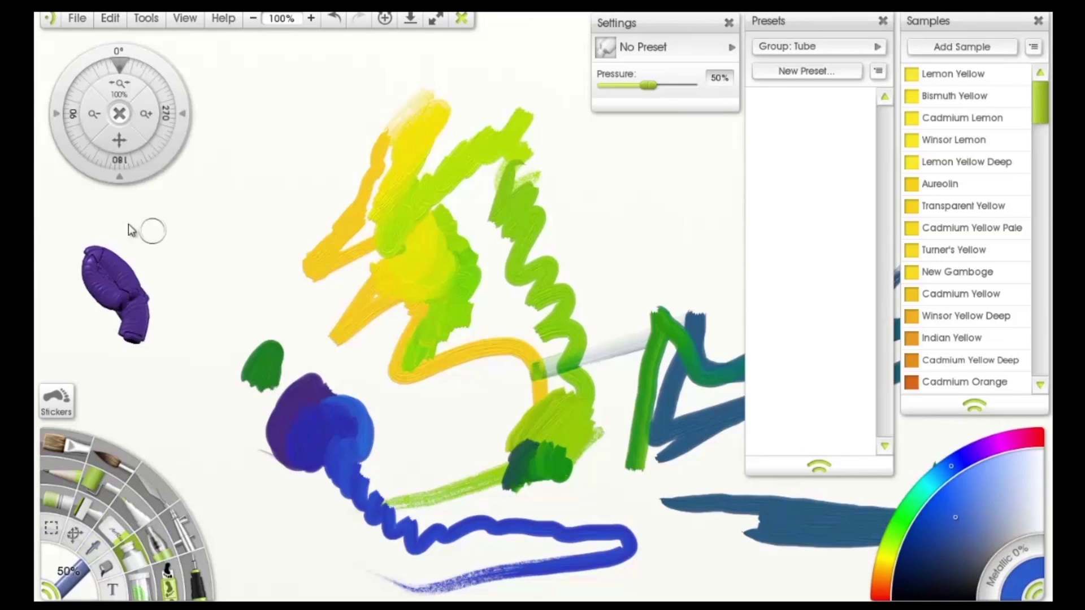
left_click_drag(139, 222, 163, 255)
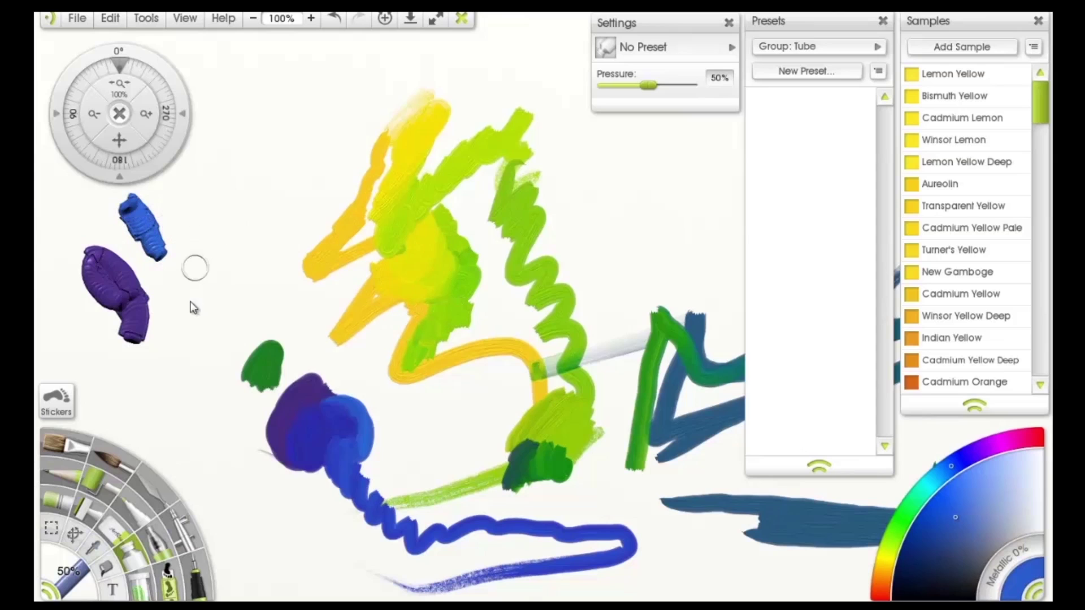
Step: Switch to the #06 Round oil brush and toggle Real Color Blending
left_click(67, 447)
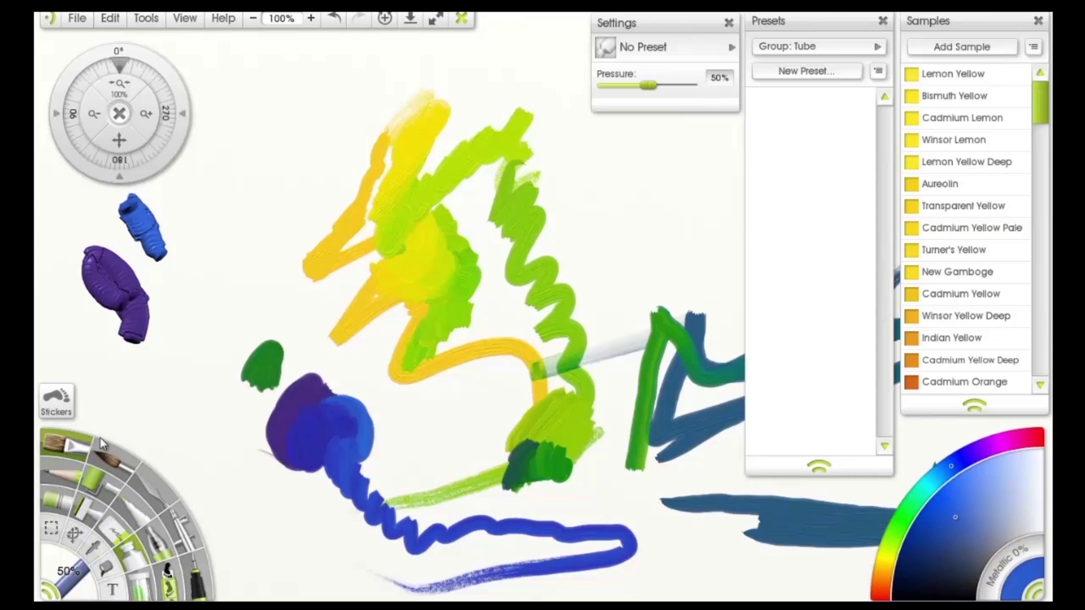
left_click(154, 20)
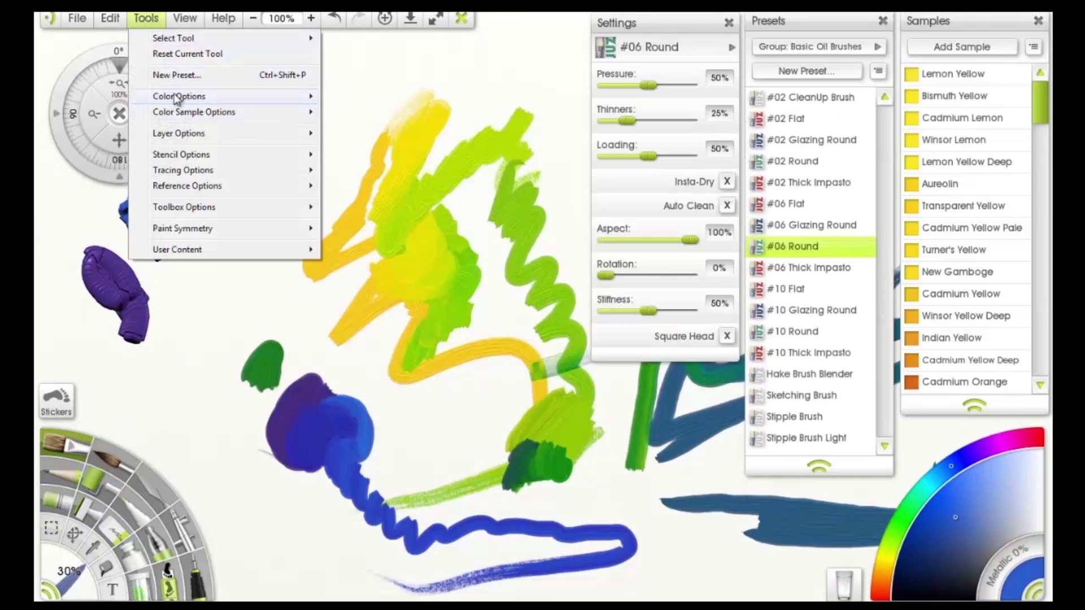
mouse_move(180, 100)
left_click(350, 275)
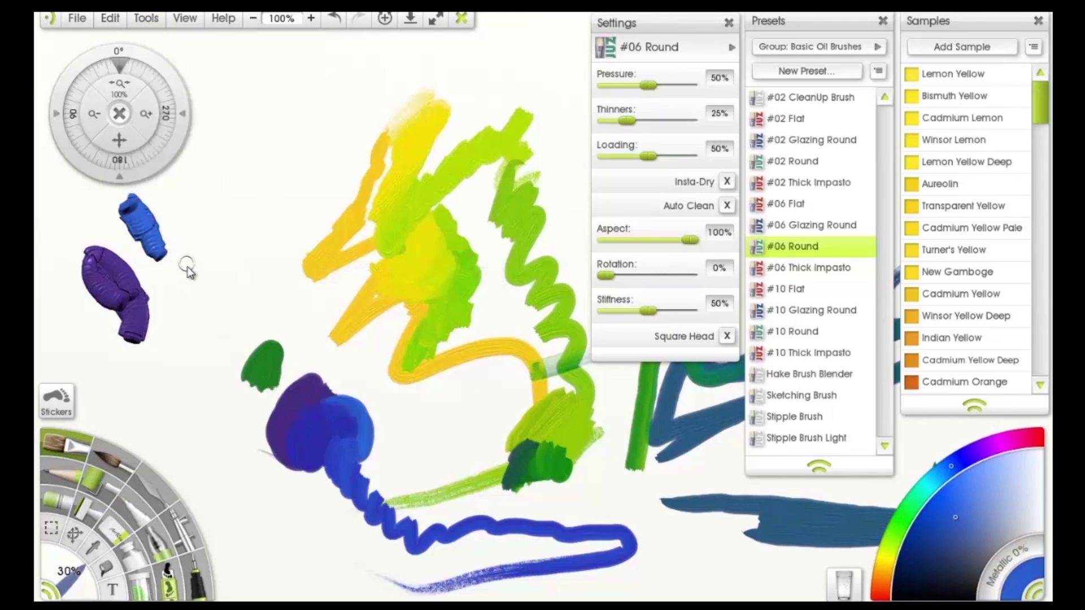
Step: Pull the blue and purple tube paint together and brush lighter blue down the patch
mouse_move(171, 271)
left_mouse_down()
mouse_move(145, 331)
mouse_move(131, 317)
mouse_move(136, 334)
mouse_move(155, 338)
mouse_move(130, 338)
mouse_move(153, 346)
mouse_move(156, 313)
mouse_move(132, 290)
mouse_move(159, 306)
mouse_move(160, 322)
mouse_move(172, 312)
mouse_move(181, 339)
mouse_move(176, 289)
mouse_move(168, 309)
mouse_move(191, 299)
mouse_move(187, 345)
mouse_move(161, 333)
left_mouse_up()
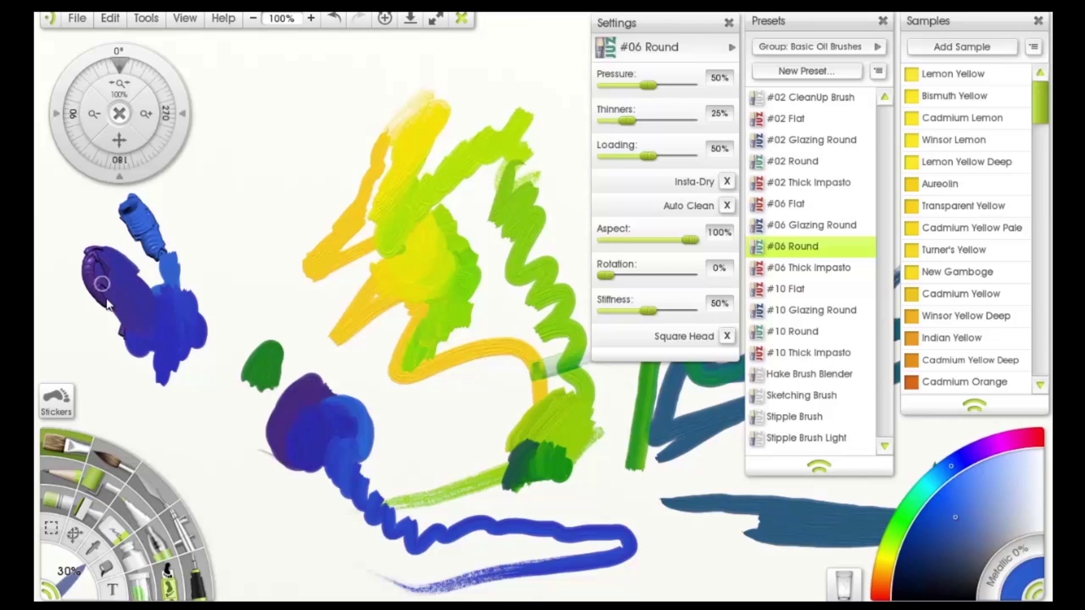
mouse_move(110, 270)
left_mouse_down()
mouse_move(119, 297)
mouse_move(92, 247)
mouse_move(109, 263)
mouse_move(93, 280)
mouse_move(132, 338)
mouse_move(122, 310)
mouse_move(115, 364)
mouse_move(107, 310)
mouse_move(148, 275)
mouse_move(149, 303)
mouse_move(164, 274)
left_mouse_up()
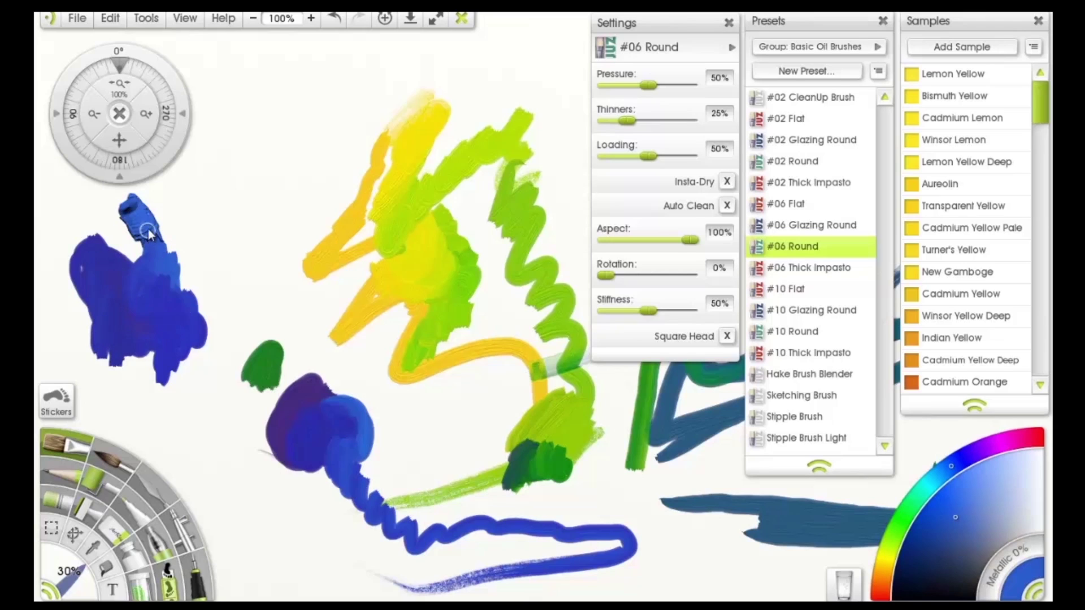
mouse_move(148, 235)
left_mouse_down()
mouse_move(148, 265)
mouse_move(180, 301)
left_mouse_up()
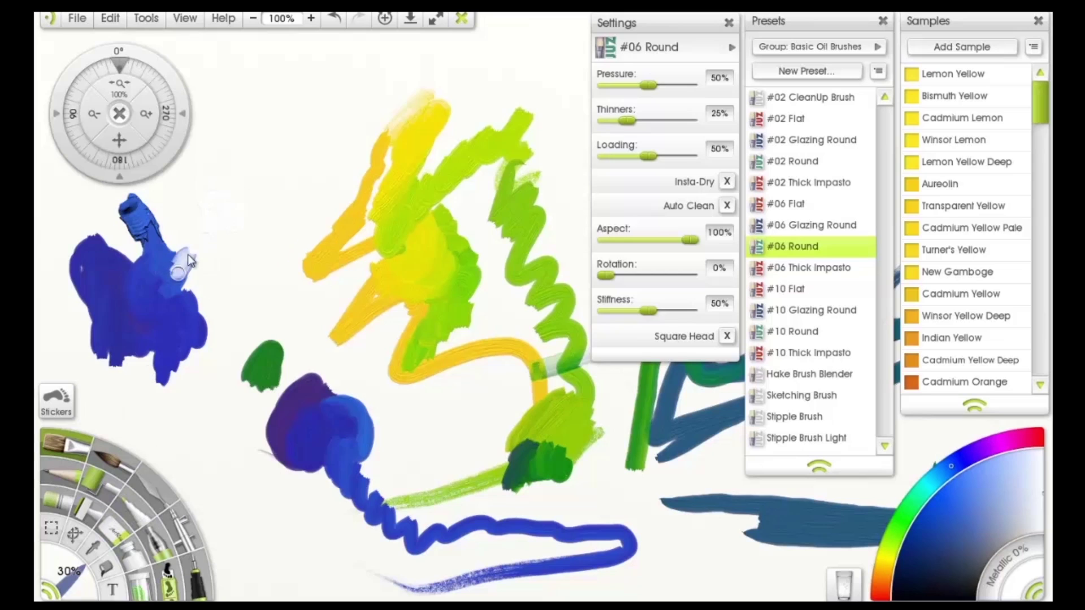
left_click_drag(189, 260, 178, 270)
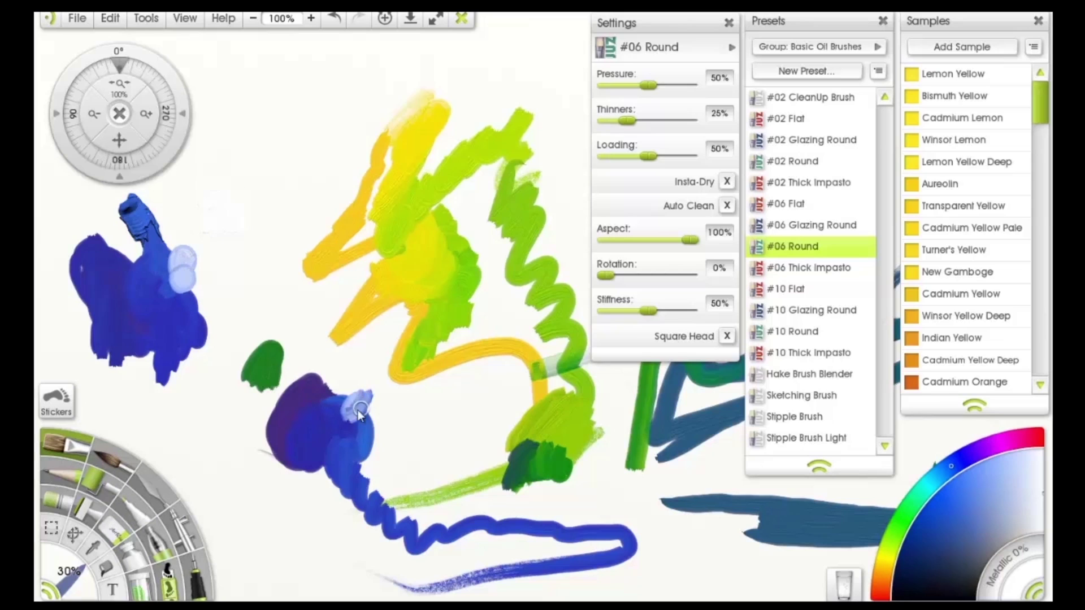
left_click_drag(359, 412, 354, 402)
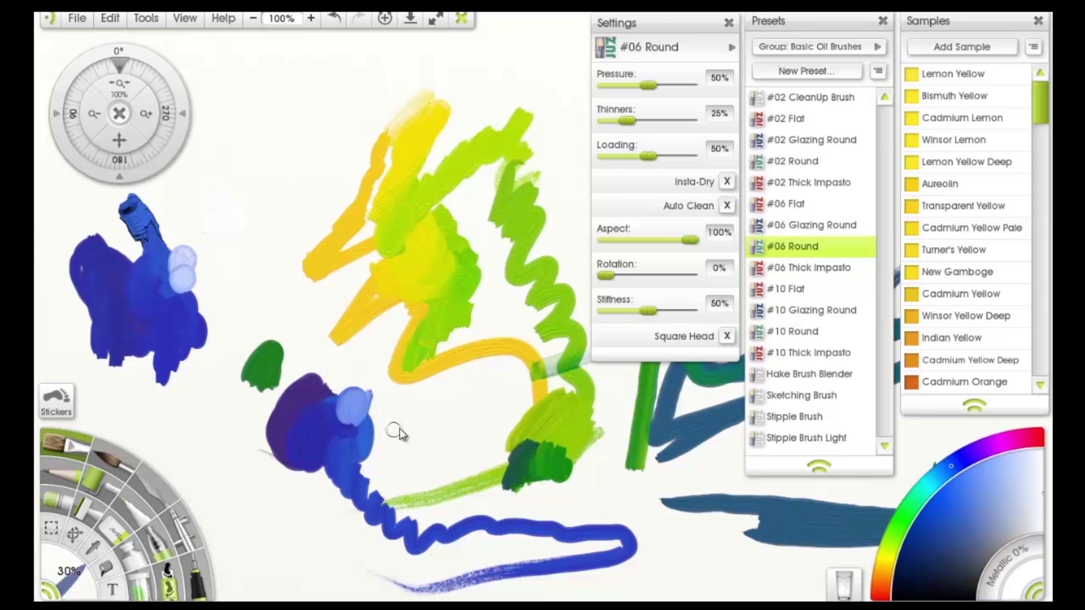
Step: Add pale blue and lavender streaks over the lower blob, the blue wave's start and the upper patch
left_click_drag(395, 431, 435, 412)
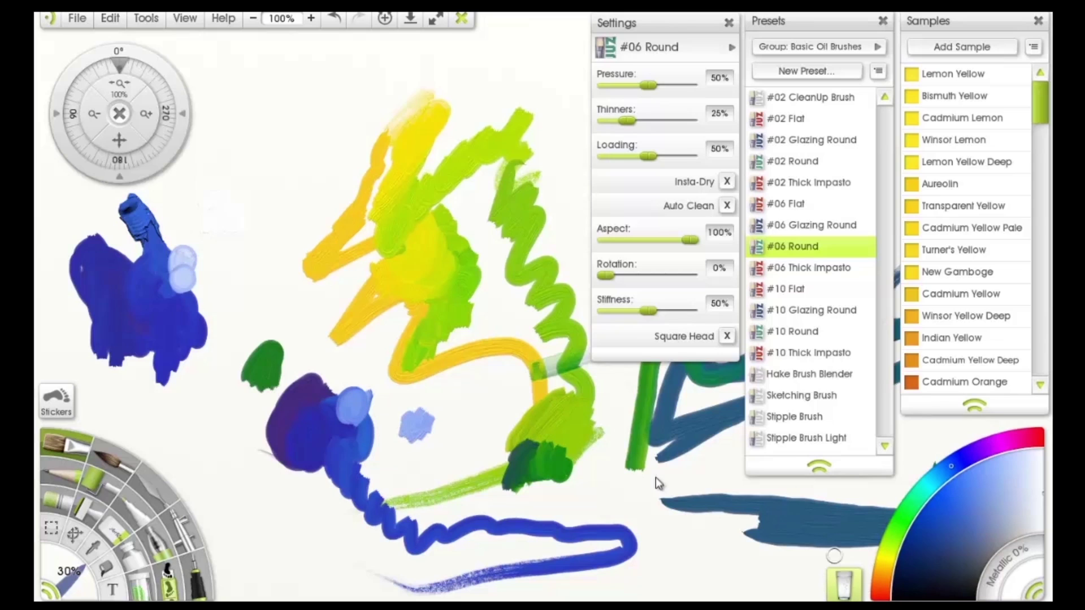
left_click_drag(379, 428, 357, 456)
mouse_move(310, 488)
left_mouse_down()
mouse_move(305, 446)
mouse_move(288, 484)
mouse_move(311, 452)
mouse_move(311, 481)
mouse_move(308, 463)
mouse_move(294, 481)
left_mouse_up()
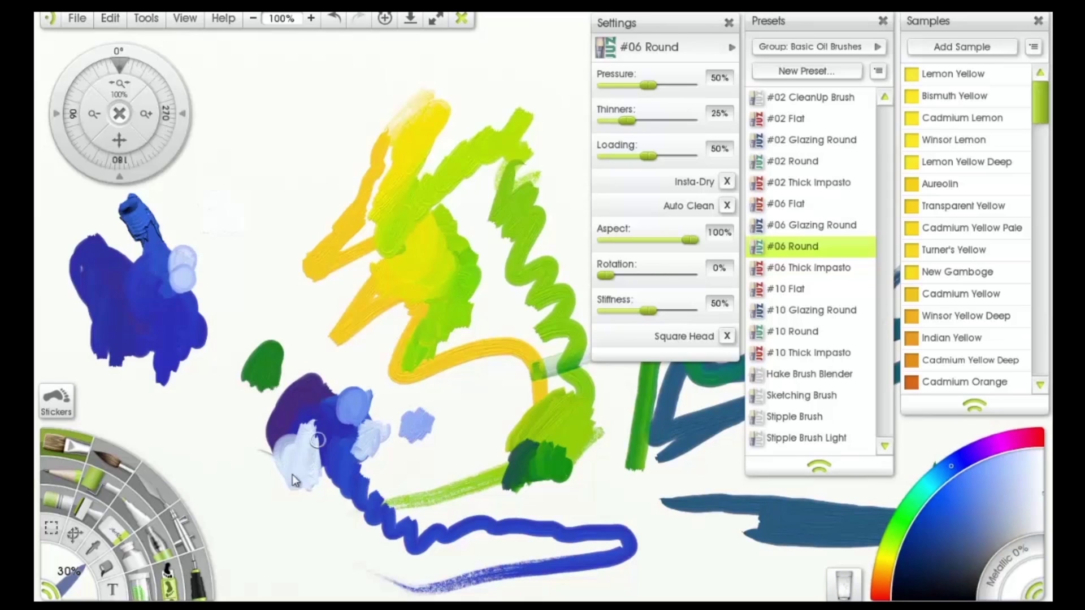
mouse_move(318, 419)
left_mouse_down()
mouse_move(306, 476)
mouse_move(327, 498)
left_mouse_up()
mouse_move(328, 450)
left_mouse_down()
mouse_move(328, 475)
mouse_move(334, 457)
mouse_move(342, 509)
left_mouse_up()
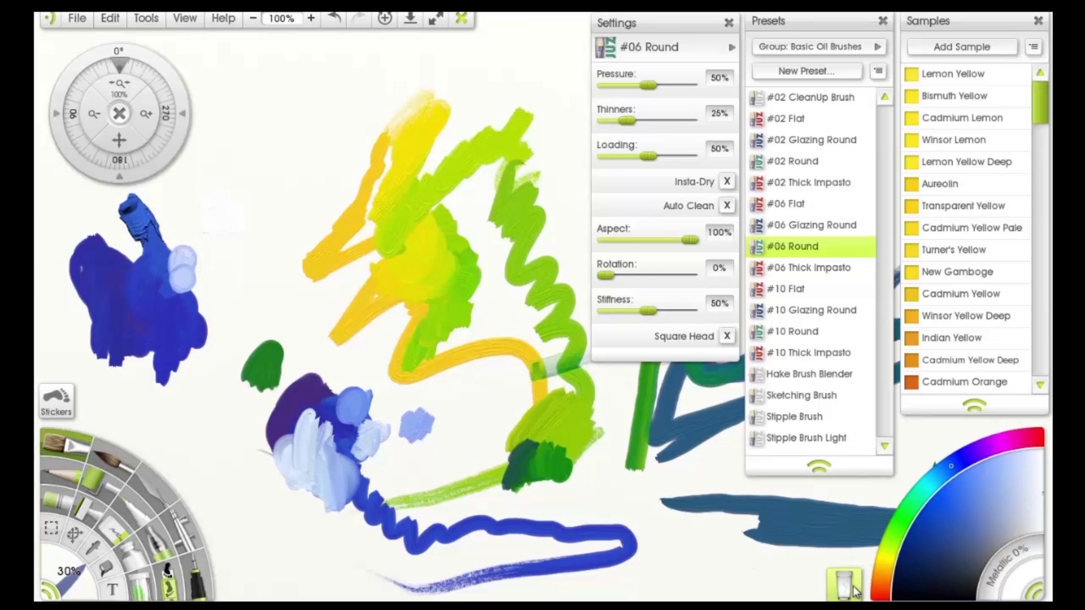
left_click_drag(130, 361, 136, 337)
left_click_drag(140, 373, 141, 334)
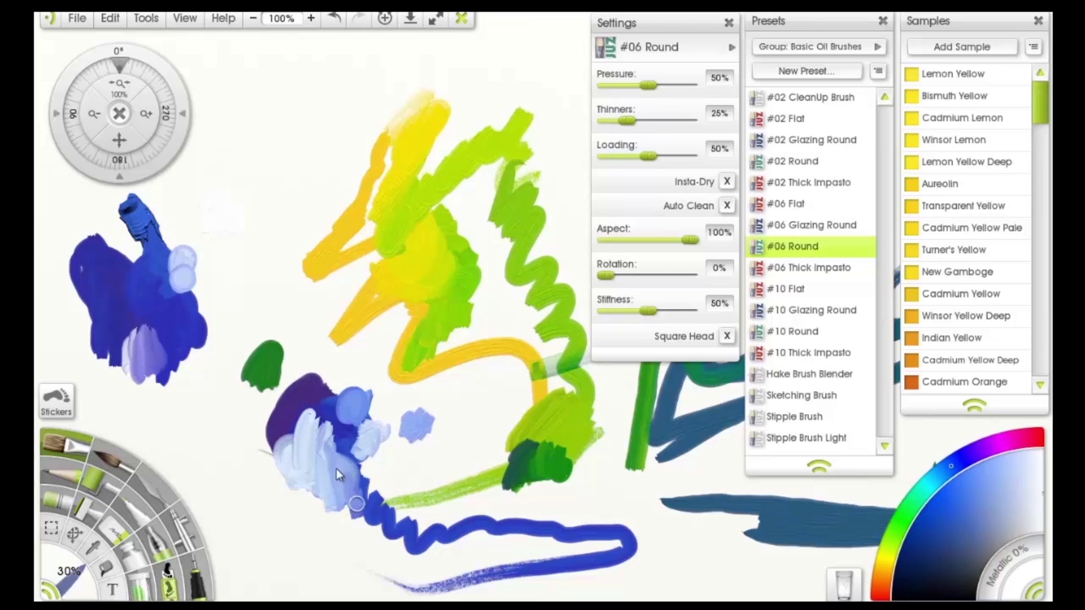
mouse_move(350, 495)
left_mouse_down()
mouse_move(361, 540)
mouse_move(371, 515)
mouse_move(385, 540)
left_mouse_up()
mouse_move(165, 388)
left_mouse_down()
mouse_move(162, 340)
mouse_move(178, 371)
mouse_move(168, 338)
mouse_move(163, 399)
left_mouse_up()
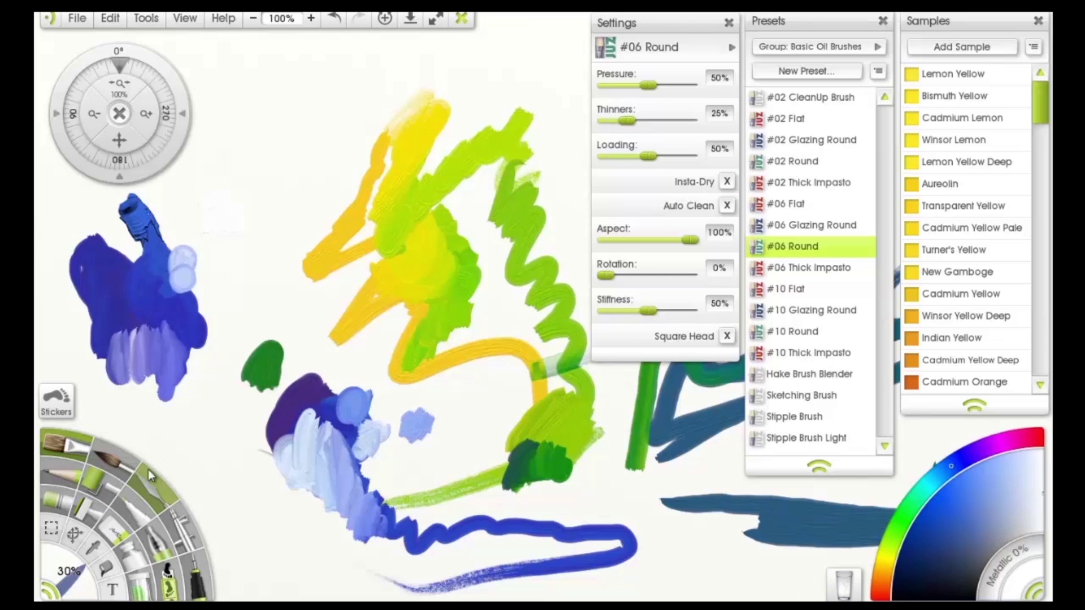
mouse_move(100, 351)
left_mouse_down()
mouse_move(93, 371)
mouse_move(120, 298)
mouse_move(124, 345)
mouse_move(138, 336)
left_mouse_up()
left_click(142, 18)
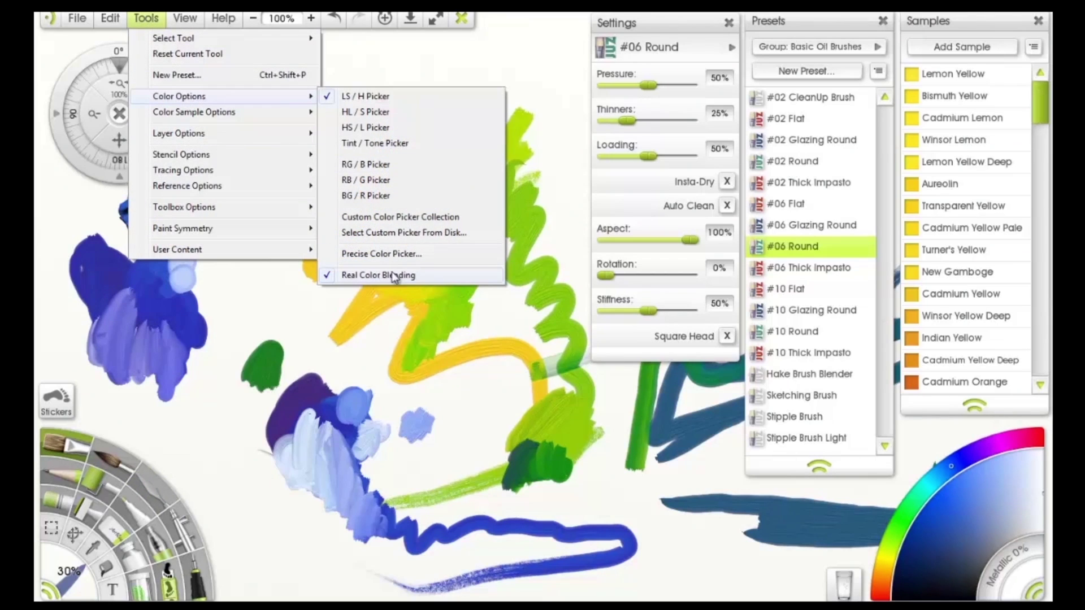
left_click(300, 291)
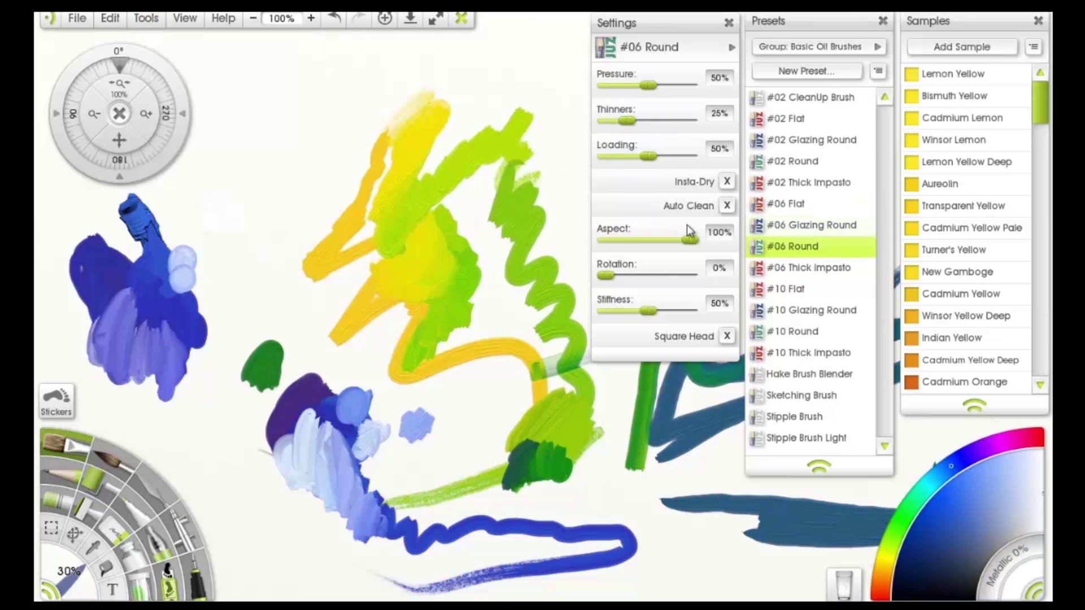
mouse_move(674, 21)
left_mouse_down()
mouse_move(608, 26)
mouse_move(693, 18)
left_mouse_up()
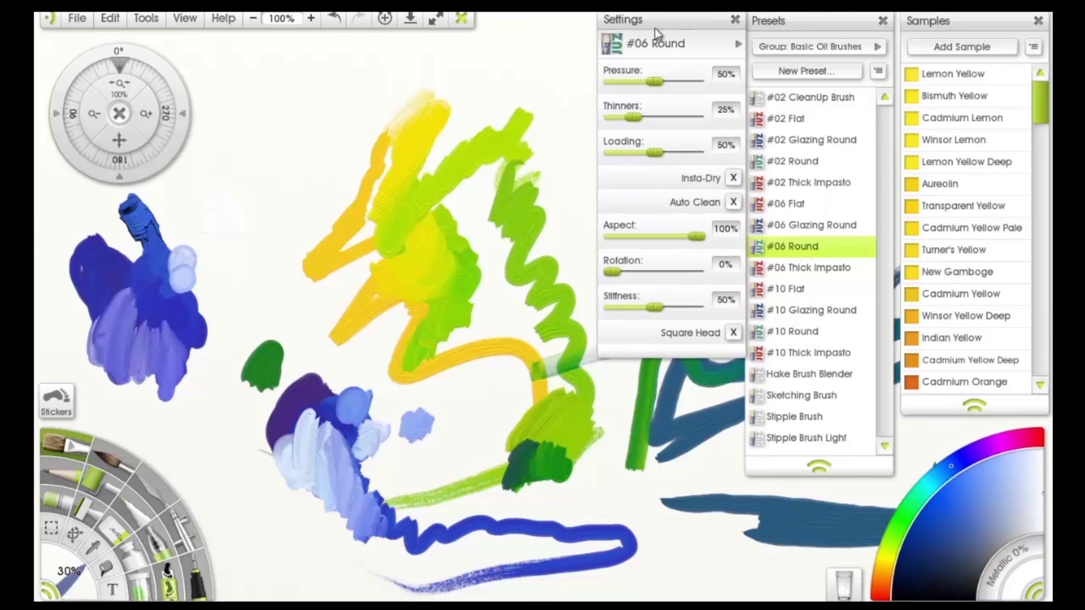
left_click_drag(656, 30, 652, 34)
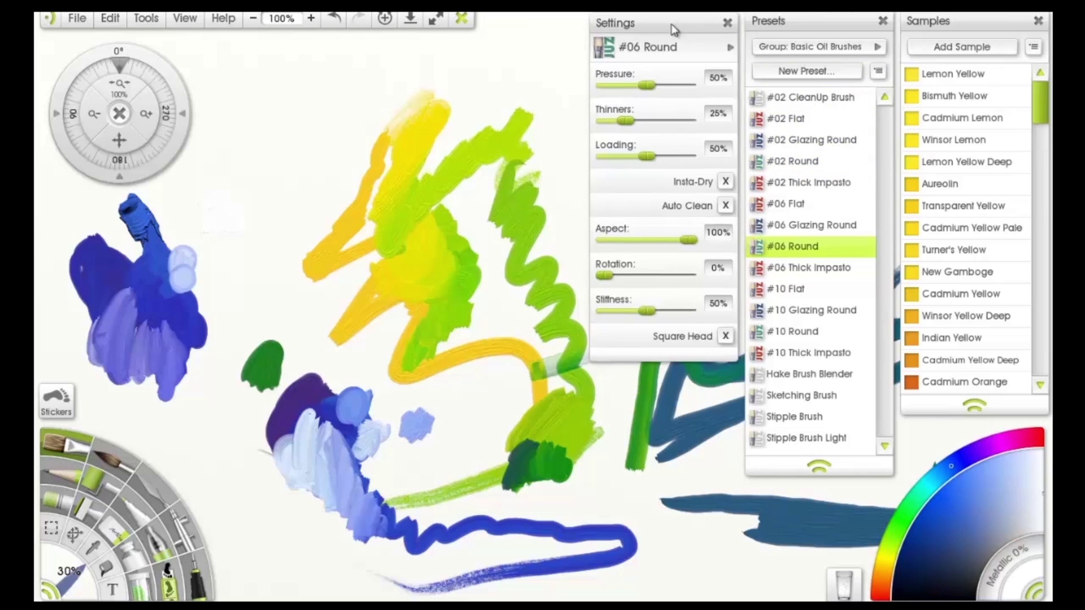
left_click(730, 23)
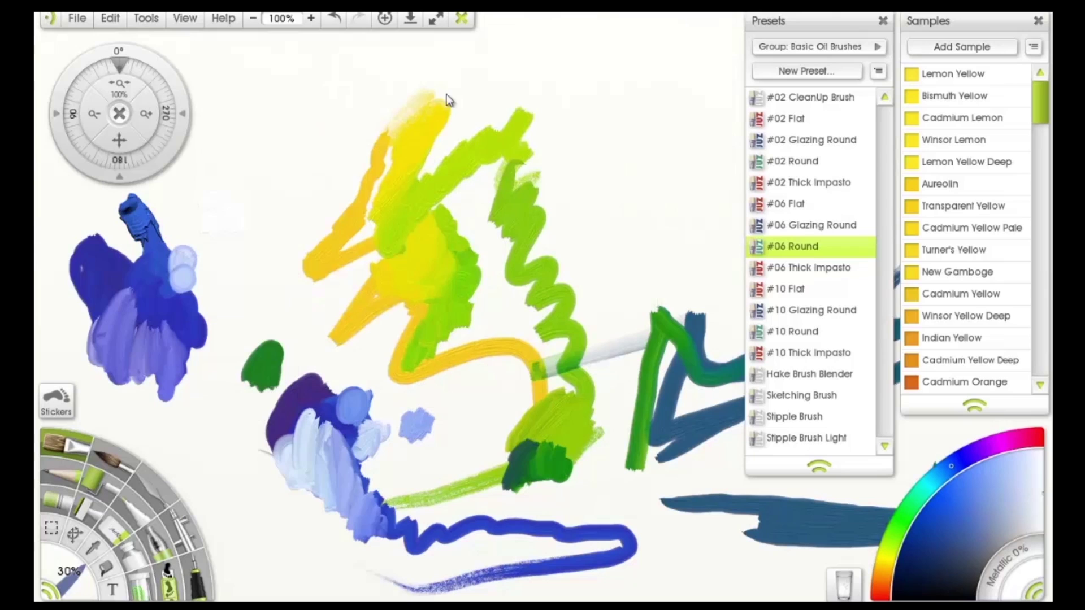
Step: Shrink the presets list to three rows, park the samples panel beside it, and wipe the canvas clean
left_click_drag(819, 467, 810, 135)
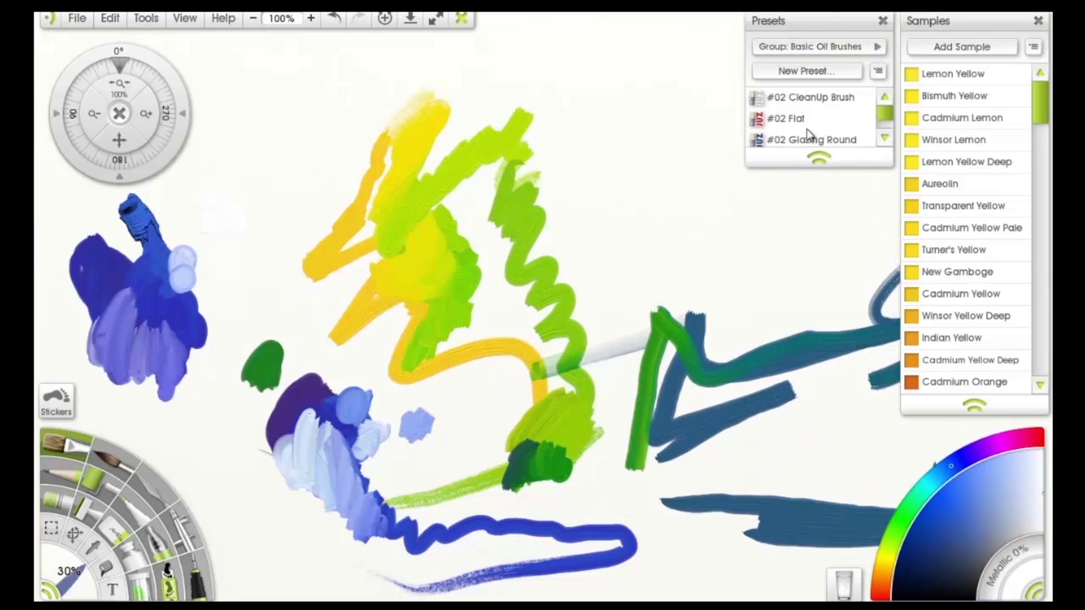
left_click_drag(819, 21, 821, 17)
left_click_drag(960, 22, 637, 17)
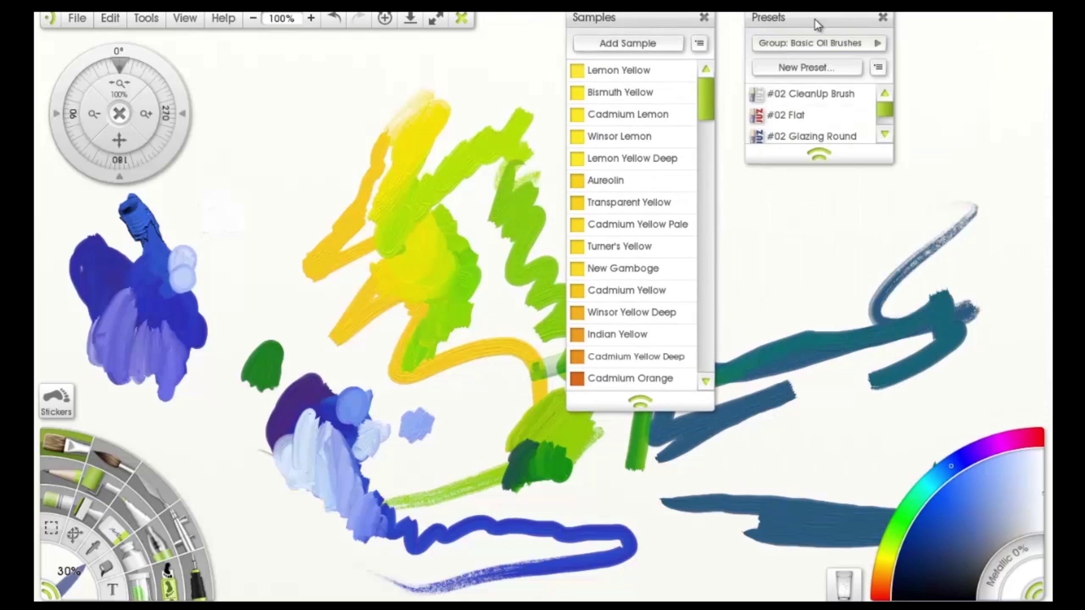
left_click_drag(834, 21, 990, 22)
left_click_drag(664, 20, 828, 14)
mouse_move(866, 85)
left_mouse_down()
mouse_move(869, 99)
mouse_move(879, 87)
left_mouse_up()
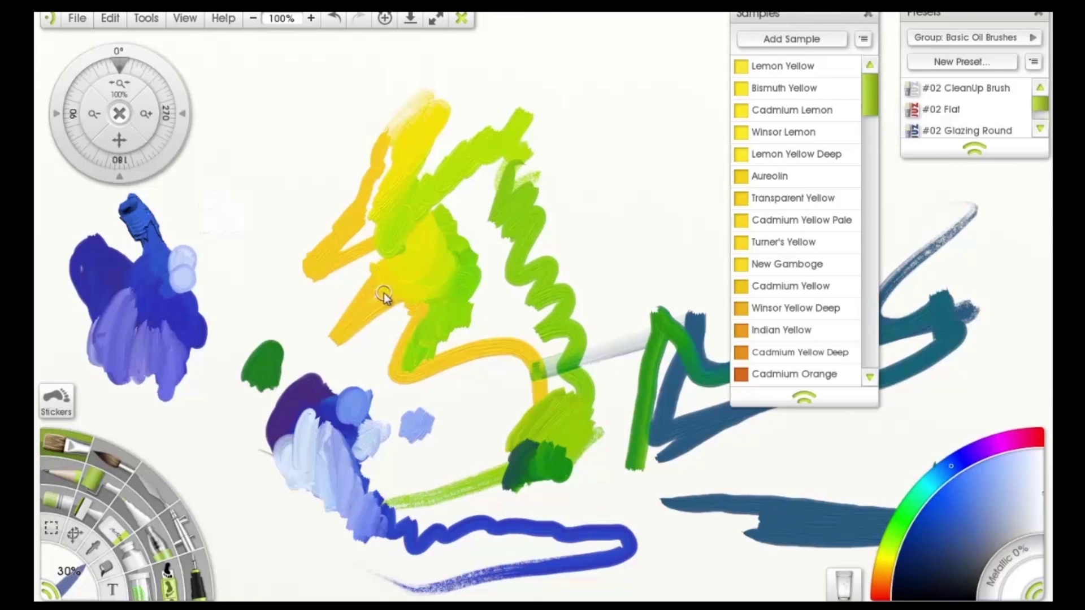
key("ctrl+shift+x")
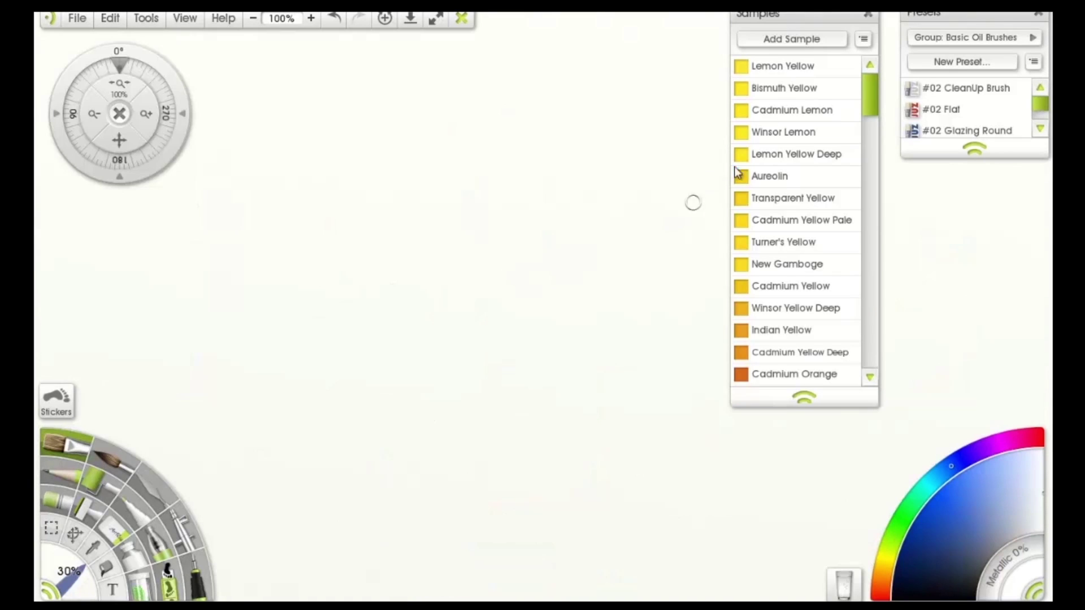
Step: Expand the colour samples list and reposition the Samples panel
left_click(805, 398)
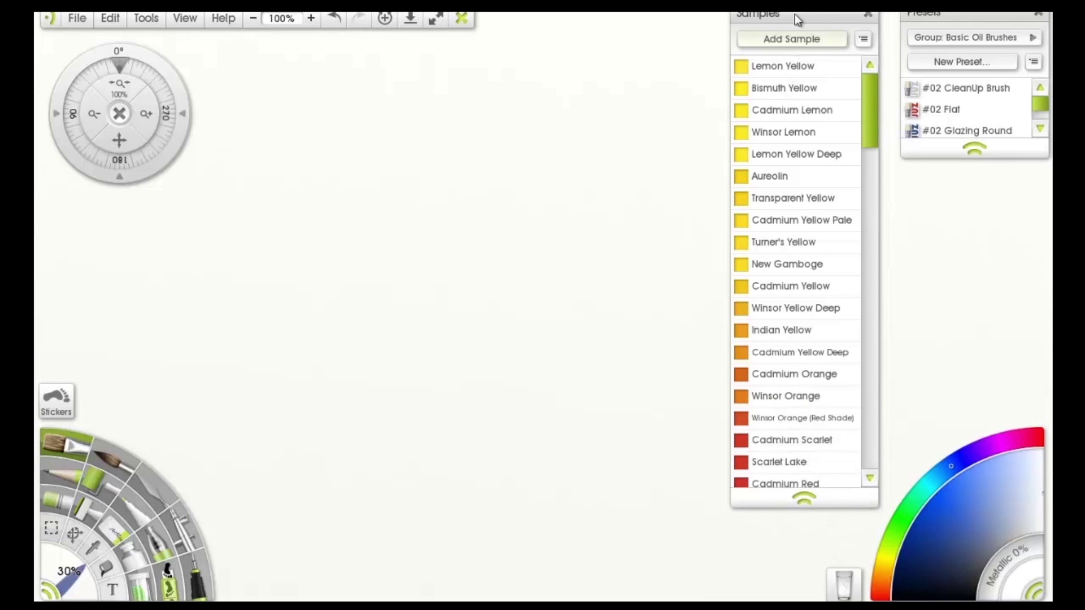
left_click_drag(795, 14, 822, 28)
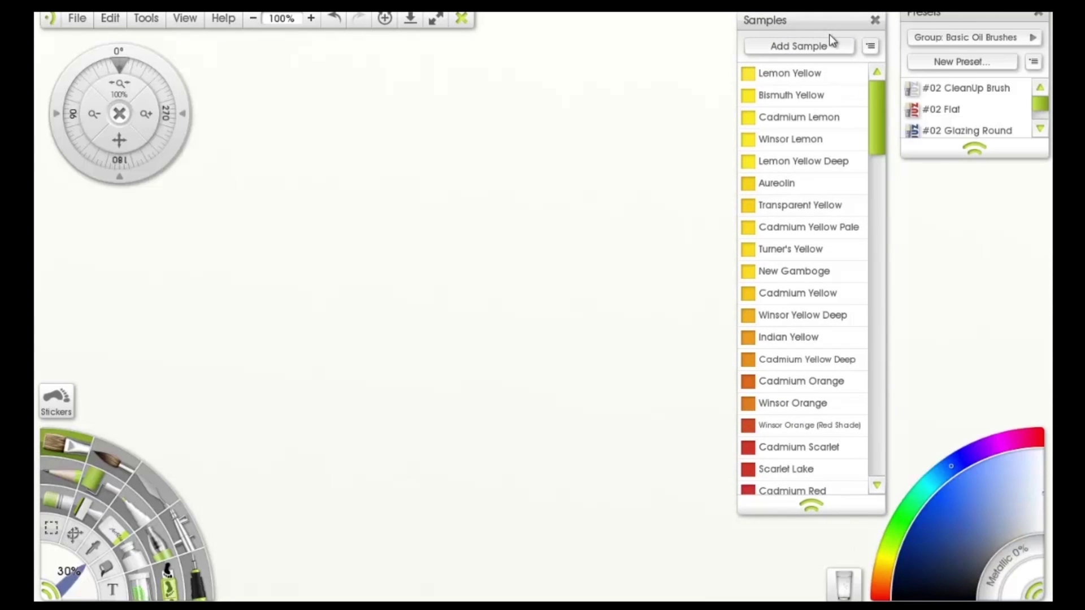
left_click_drag(813, 19, 812, 20)
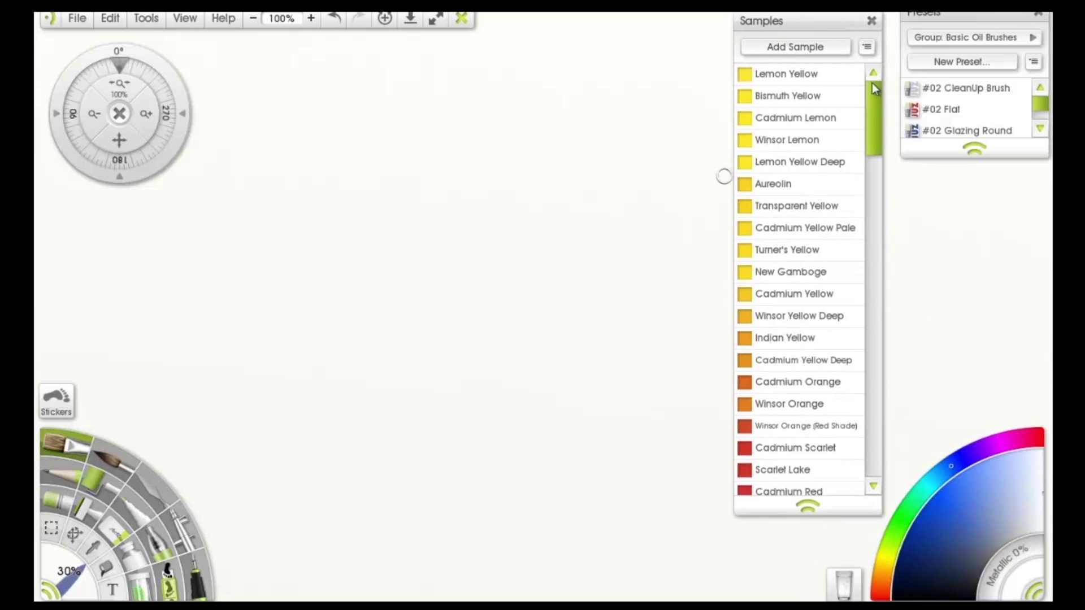
Step: Bring up the samples collection dialog via Replace Samples > Select From Collection
left_click(867, 48)
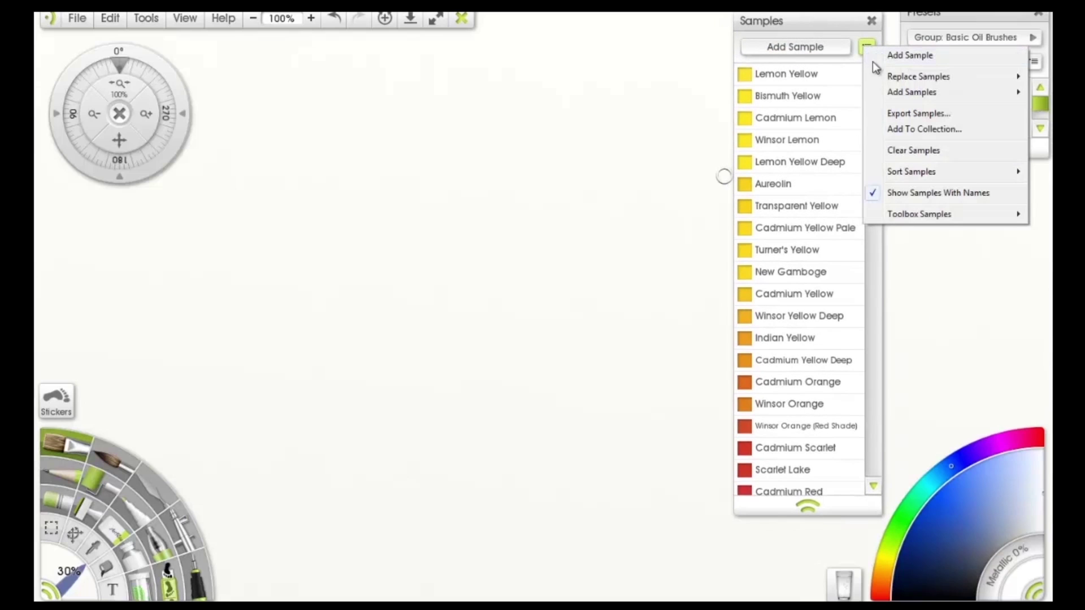
mouse_move(913, 79)
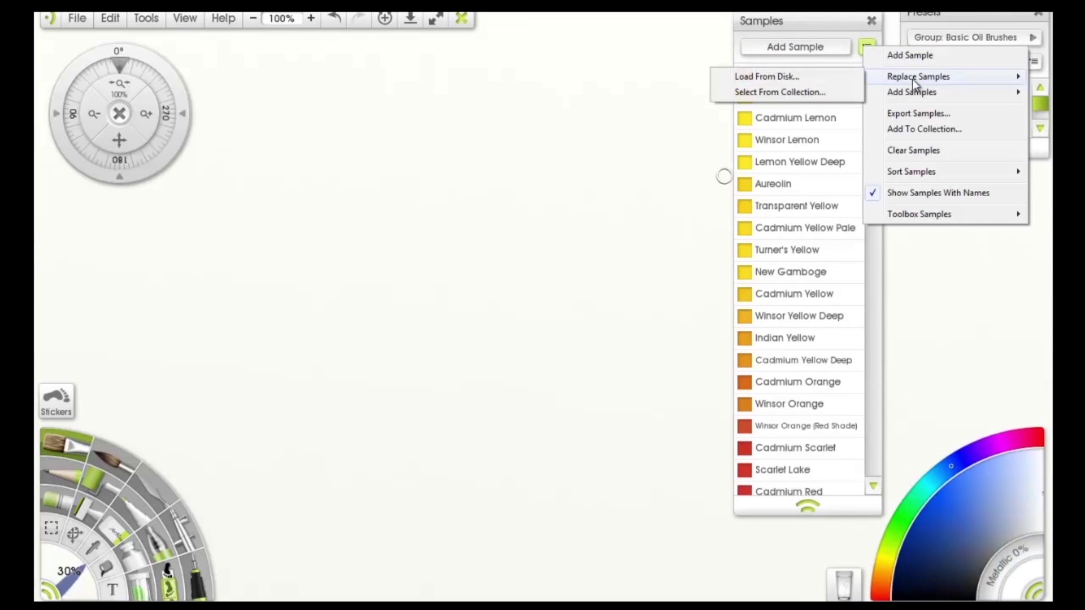
left_click(786, 93)
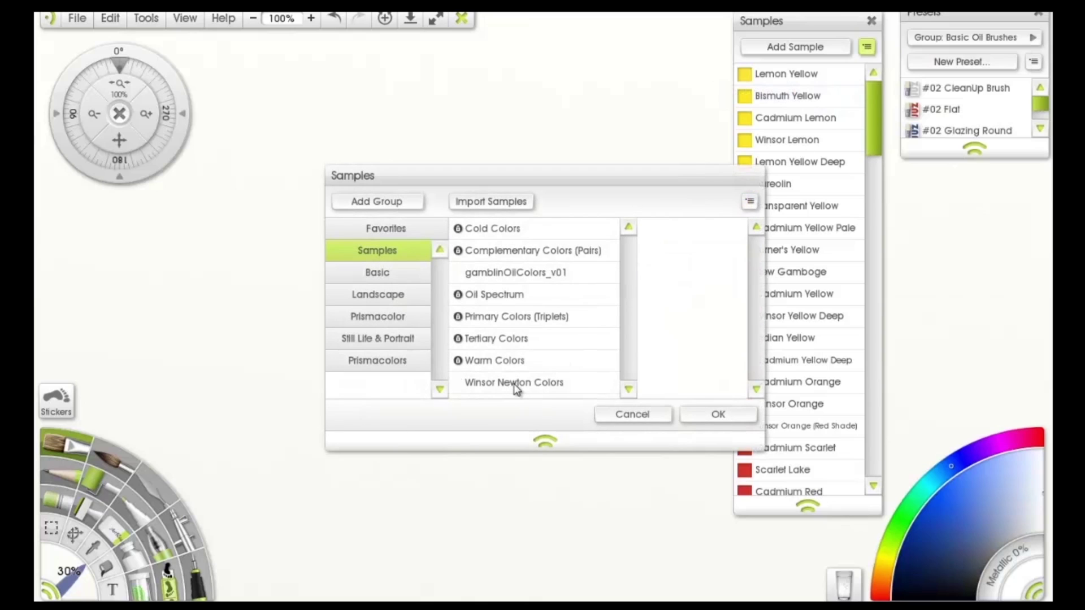
Step: Load the Winsor Newton Colors collection into the Samples panel
left_click(514, 384)
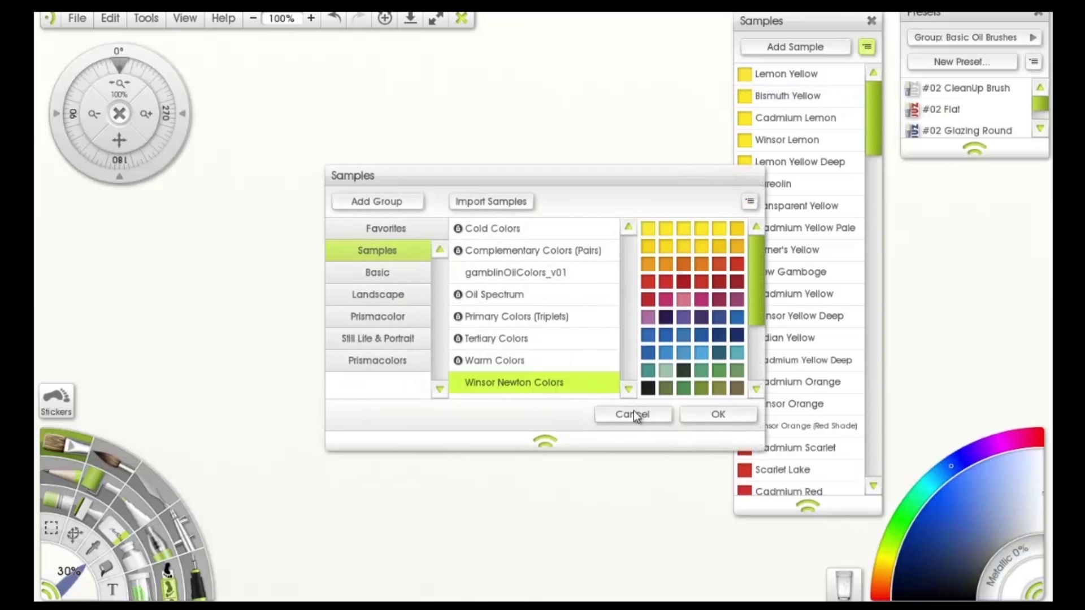
left_click(716, 414)
left_click_drag(880, 148, 864, 120)
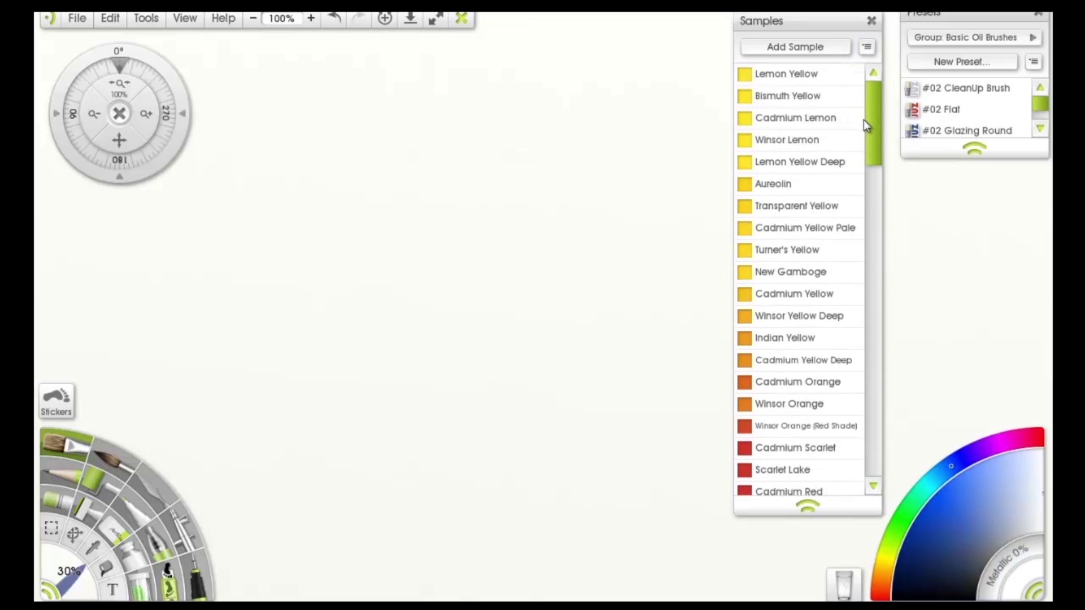
Step: Turn off Show Samples With Names to display the samples as an unnamed swatch grid
left_click(866, 47)
left_click(932, 193)
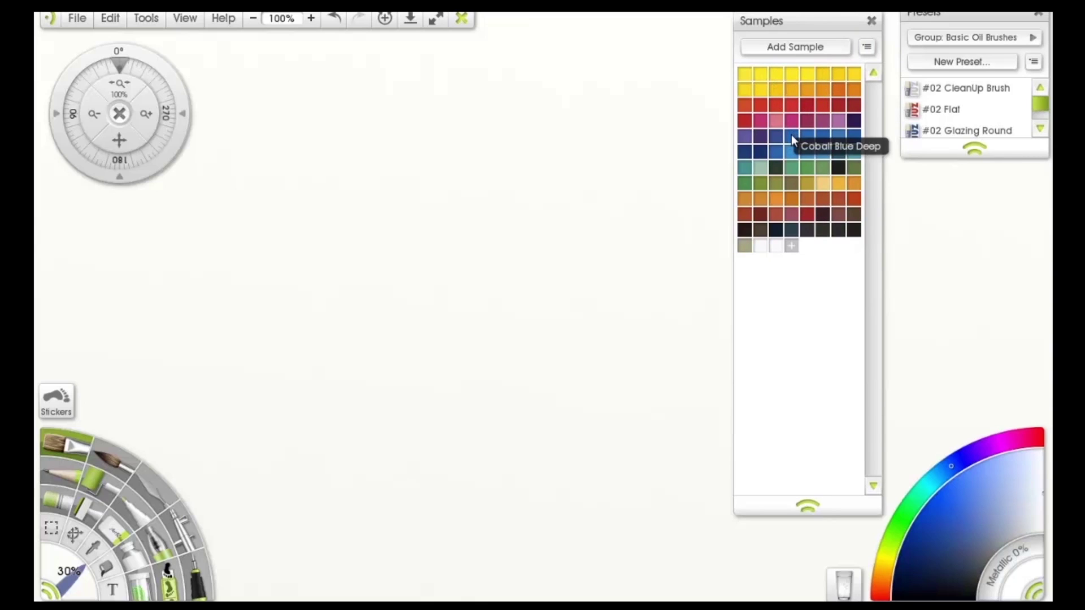
left_click(868, 48)
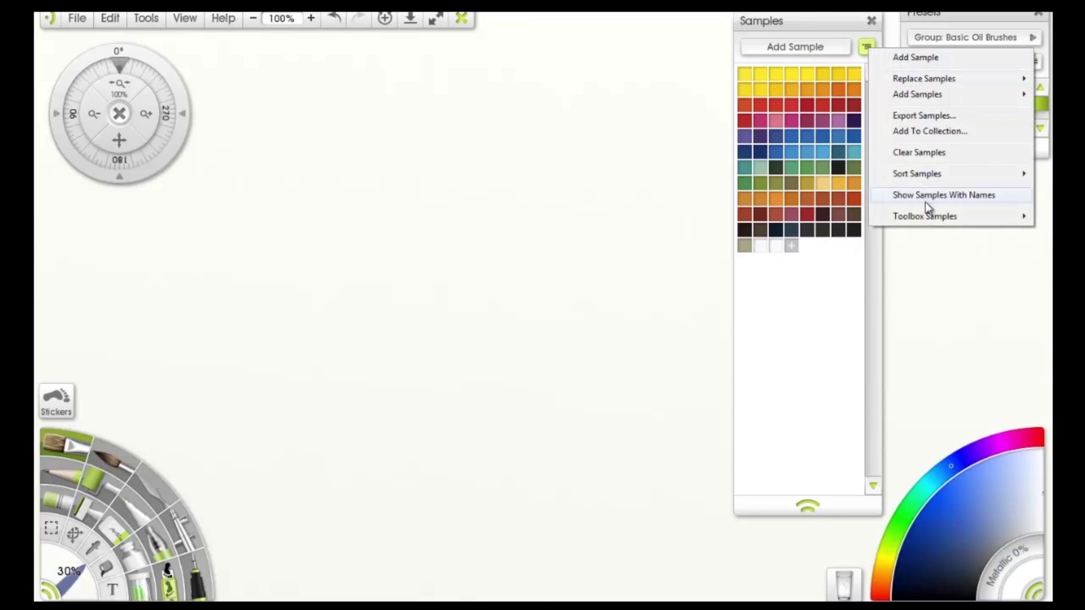
Step: Re-enable Show Samples With Names and scroll through the named Winsor Newton Colors list
left_click(941, 196)
scroll(878, 104, "down", 1)
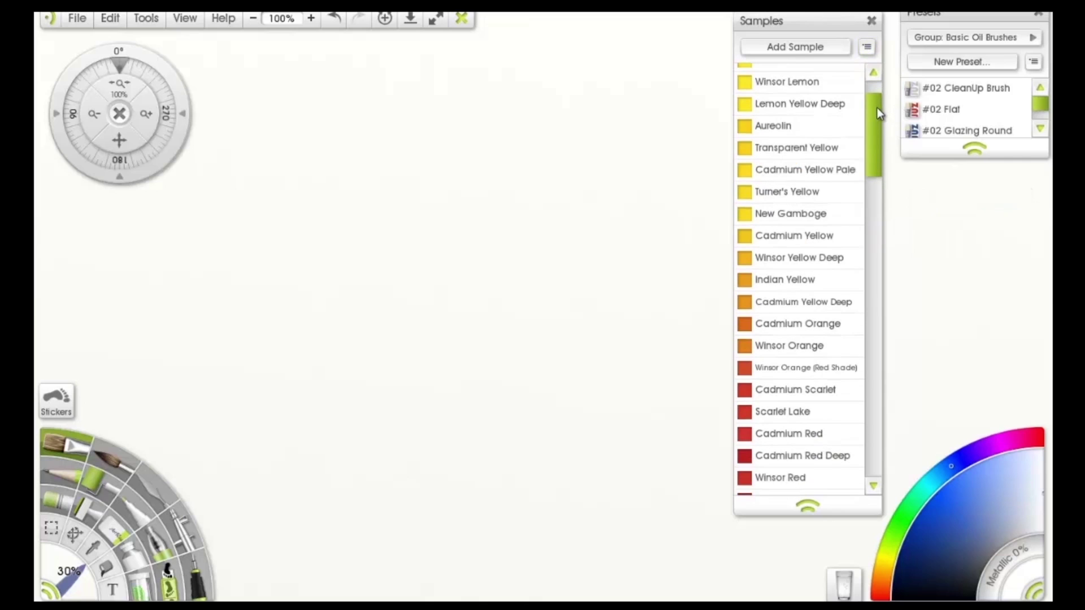
scroll(877, 95, "up", 1)
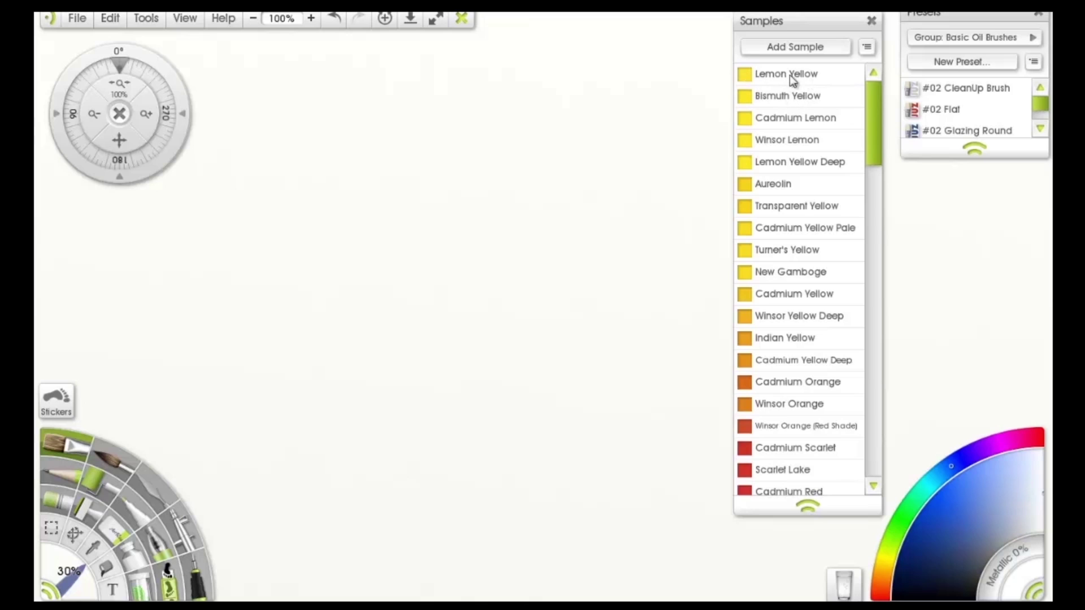
scroll(877, 99, "down", 1)
scroll(877, 99, "up", 1)
mouse_move(871, 115)
left_mouse_down()
mouse_move(883, 343)
mouse_move(873, 442)
mouse_move(876, 159)
mouse_move(865, 94)
mouse_move(877, 105)
mouse_move(861, 439)
mouse_move(856, 154)
mouse_move(877, 104)
left_mouse_up()
left_click(867, 47)
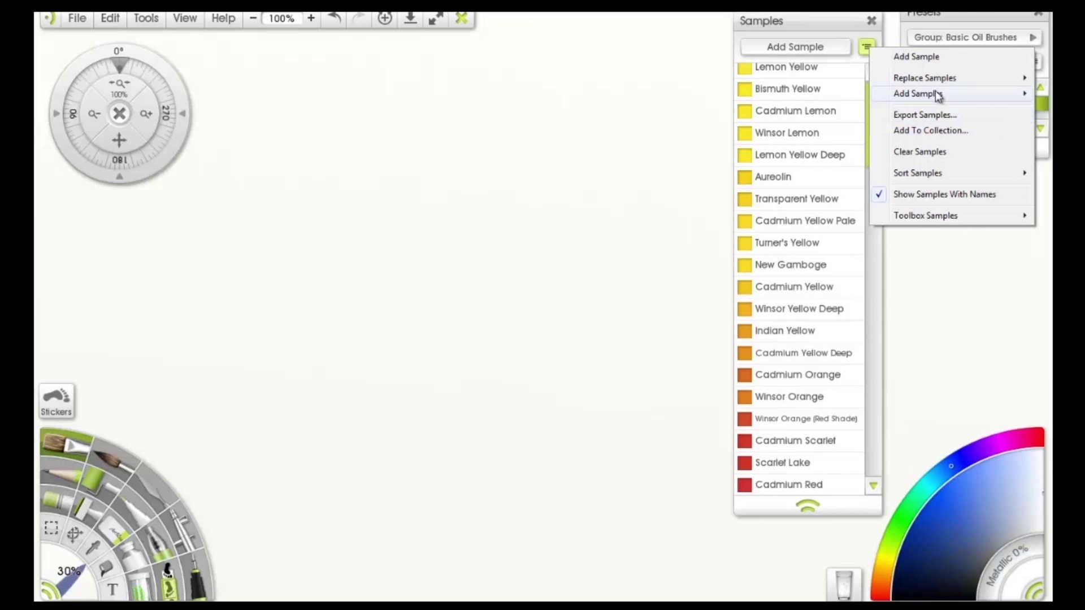
Step: Start importing samples from a colour file through the Select From Collection dialog
mouse_move(942, 83)
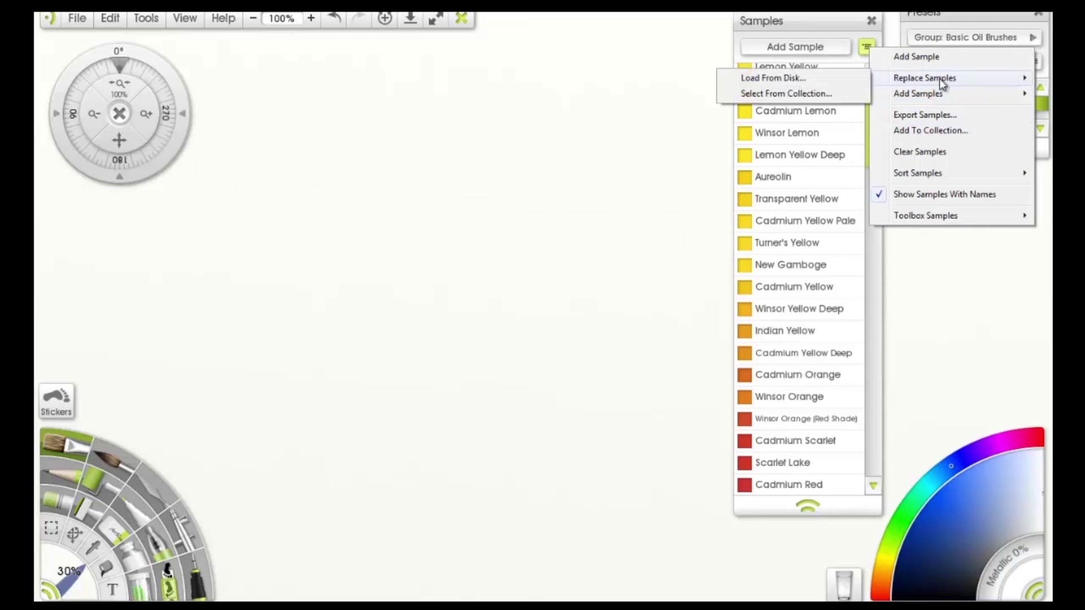
left_click(820, 95)
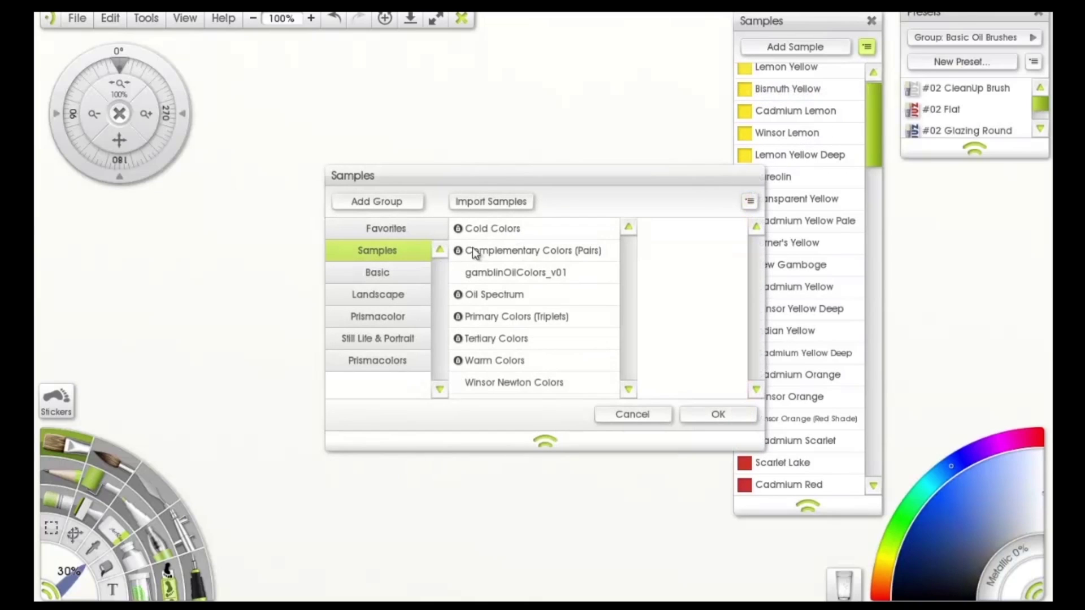
left_click(498, 202)
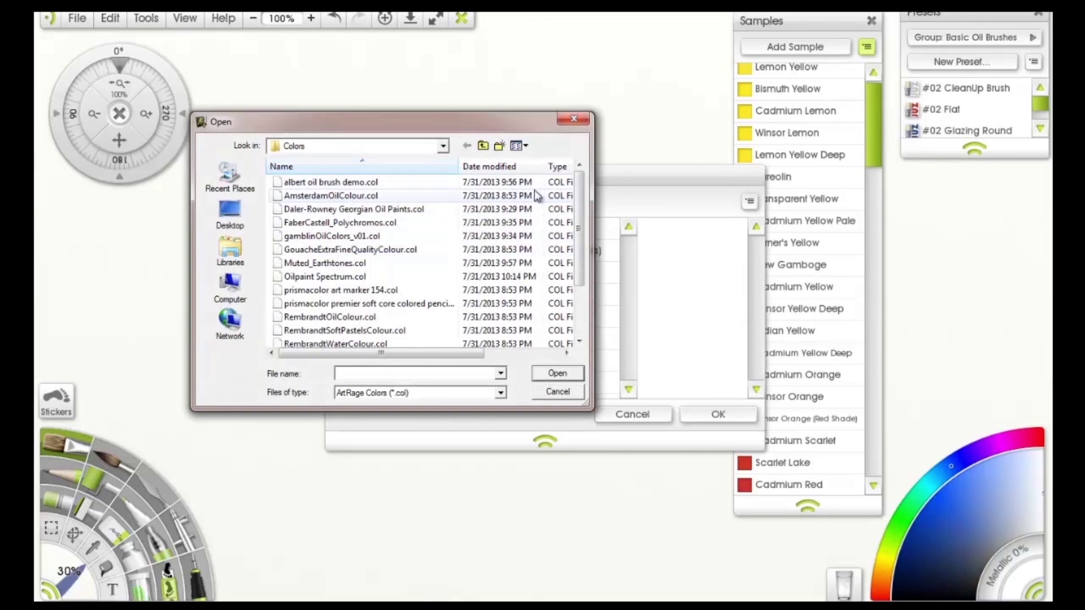
mouse_move(578, 184)
left_mouse_down()
mouse_move(588, 232)
mouse_move(584, 185)
left_mouse_up()
mouse_move(435, 354)
left_mouse_down()
mouse_move(497, 356)
mouse_move(435, 357)
left_mouse_up()
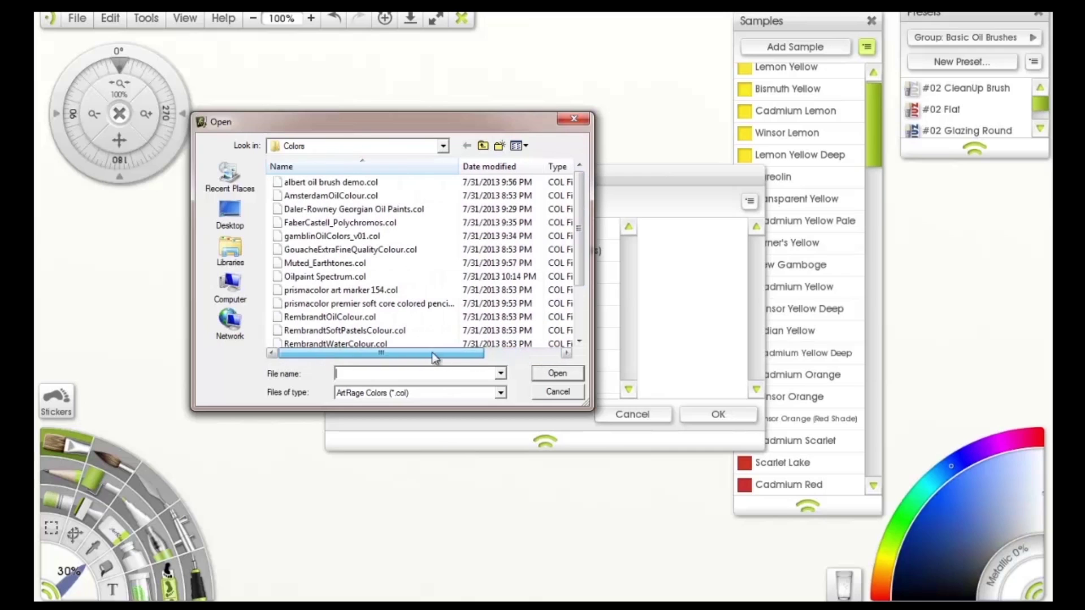
left_click_drag(489, 124, 565, 72)
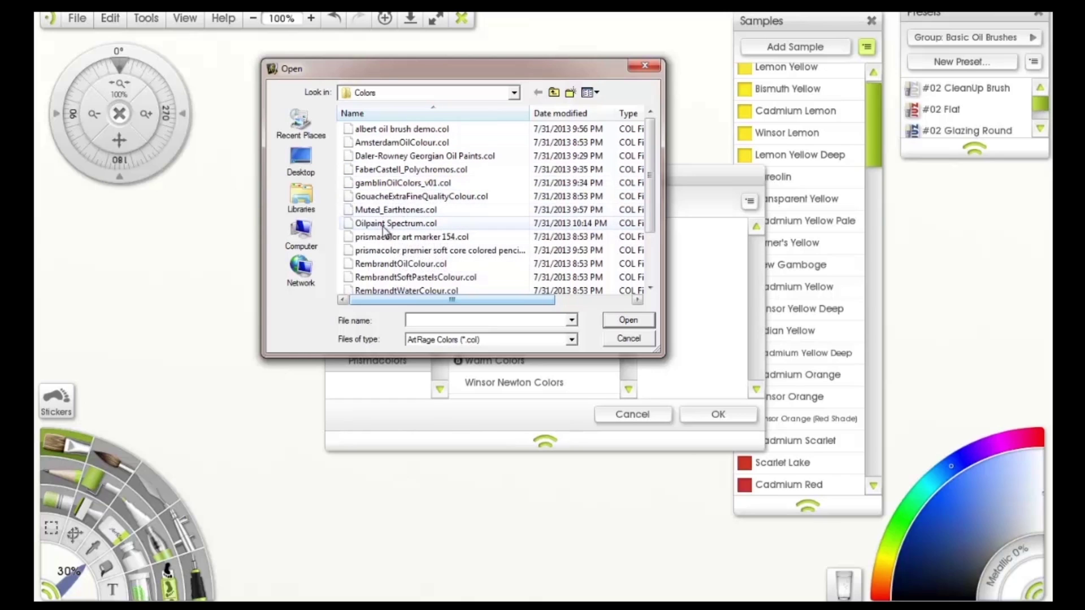
Step: Browse the Colors folder, cancel the import, and select Winsor Newton Colors
scroll(653, 177, "down", 1)
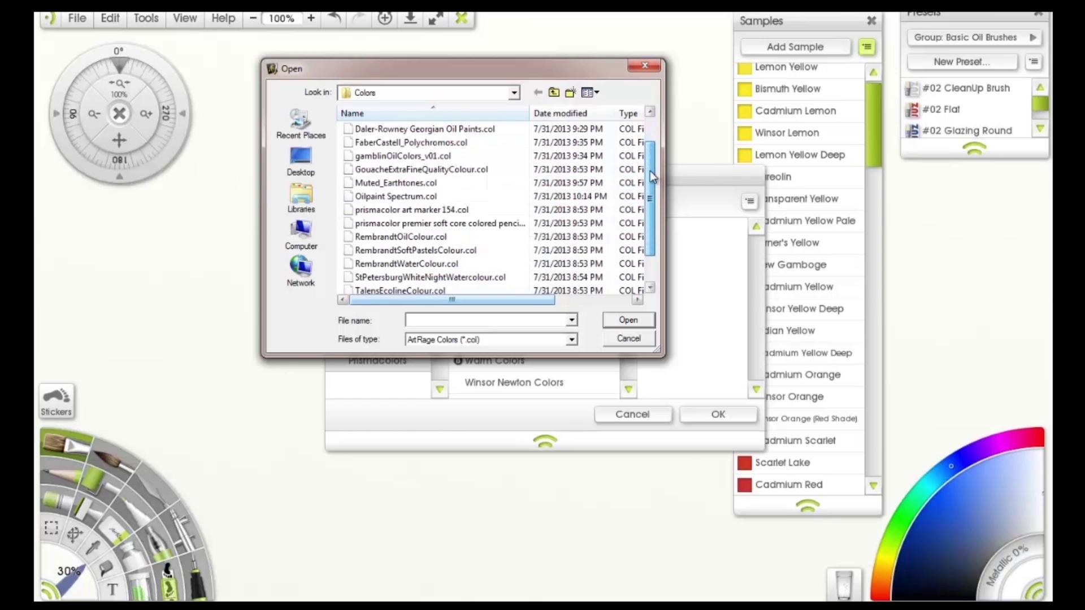
left_click_drag(653, 176, 652, 215)
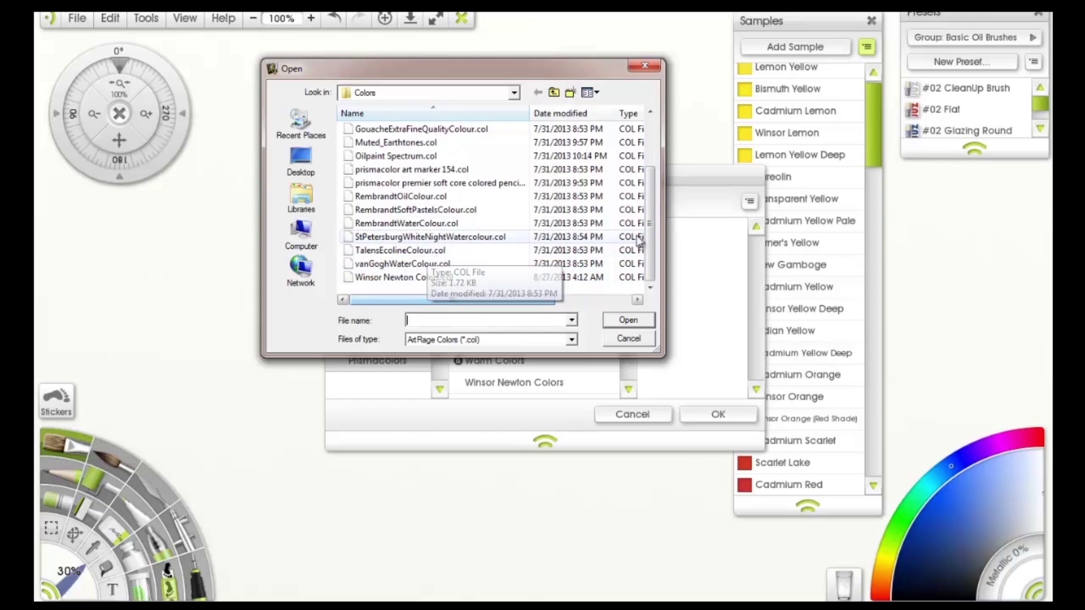
scroll(650, 249, "up", 2)
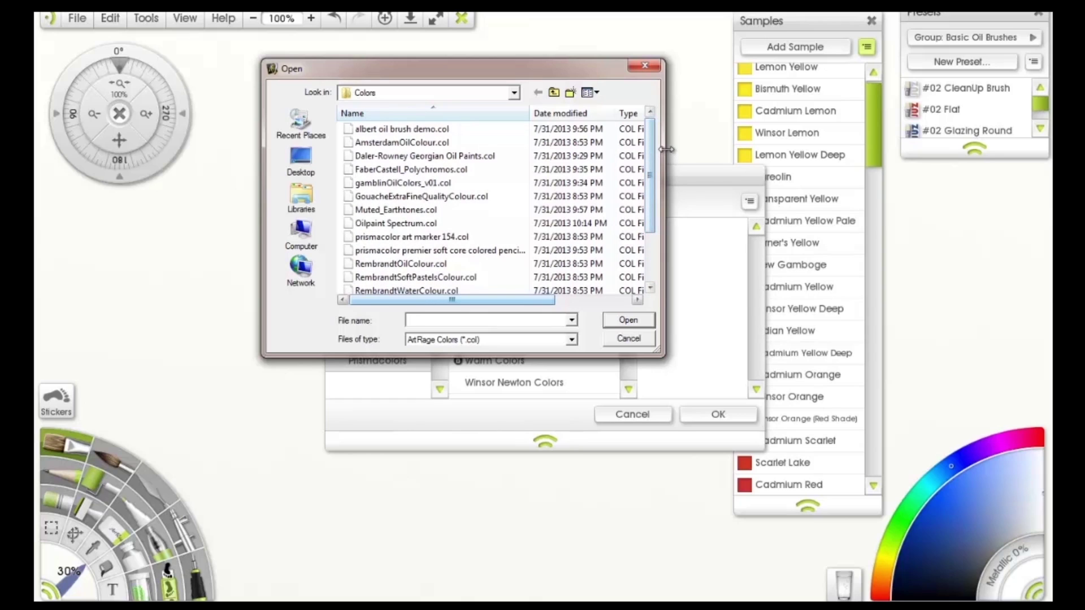
left_click_drag(671, 149, 713, 142)
left_click_drag(639, 66, 589, 53)
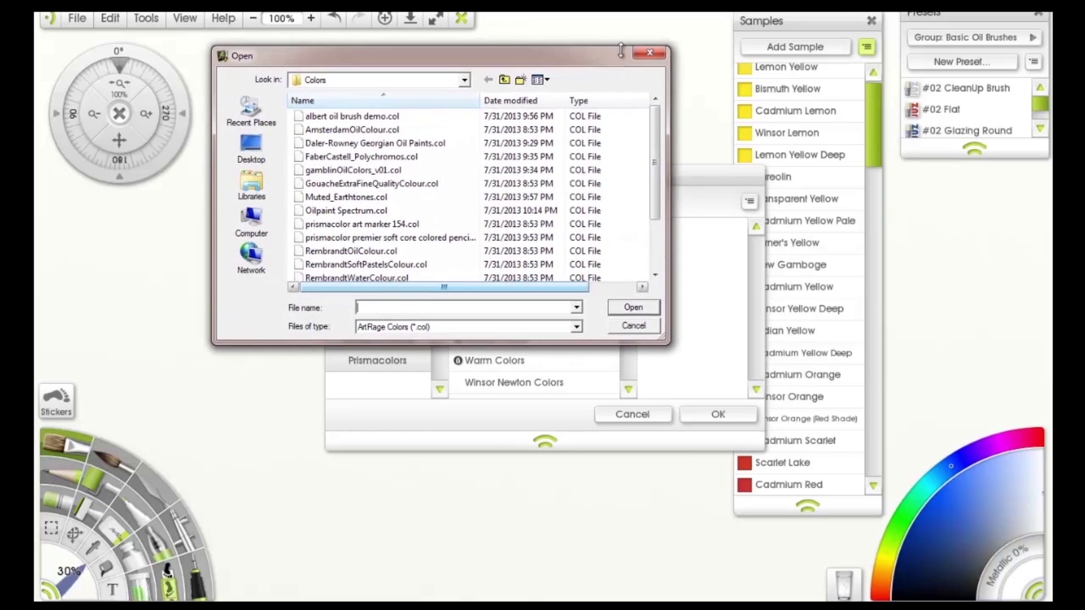
left_click(634, 326)
left_click(504, 385)
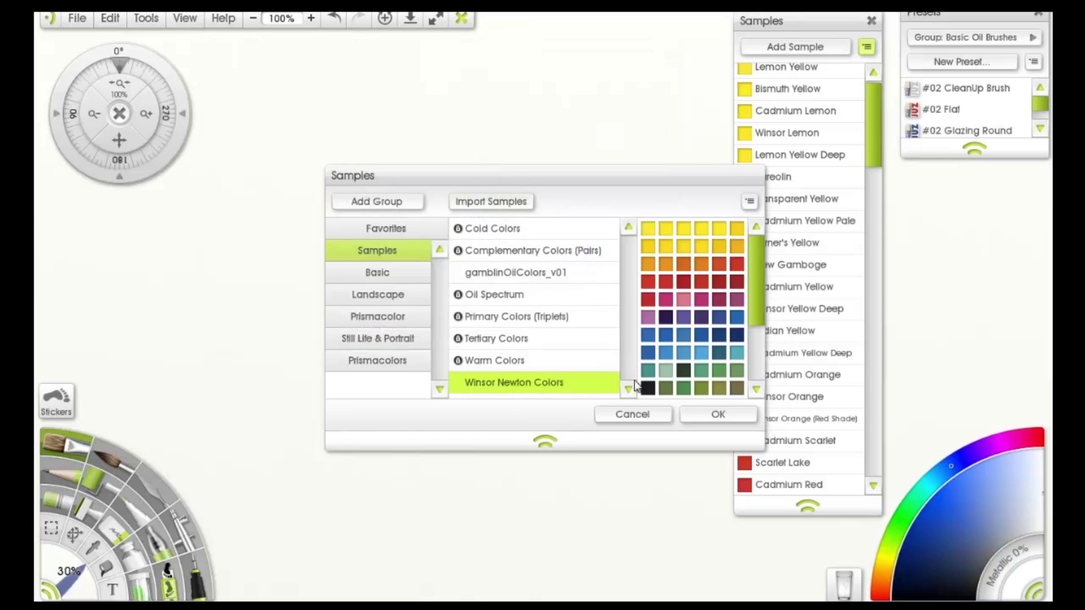
Step: Pick Cadmium Red from the Winsor Newton samples and paint a red test stroke
left_click(646, 419)
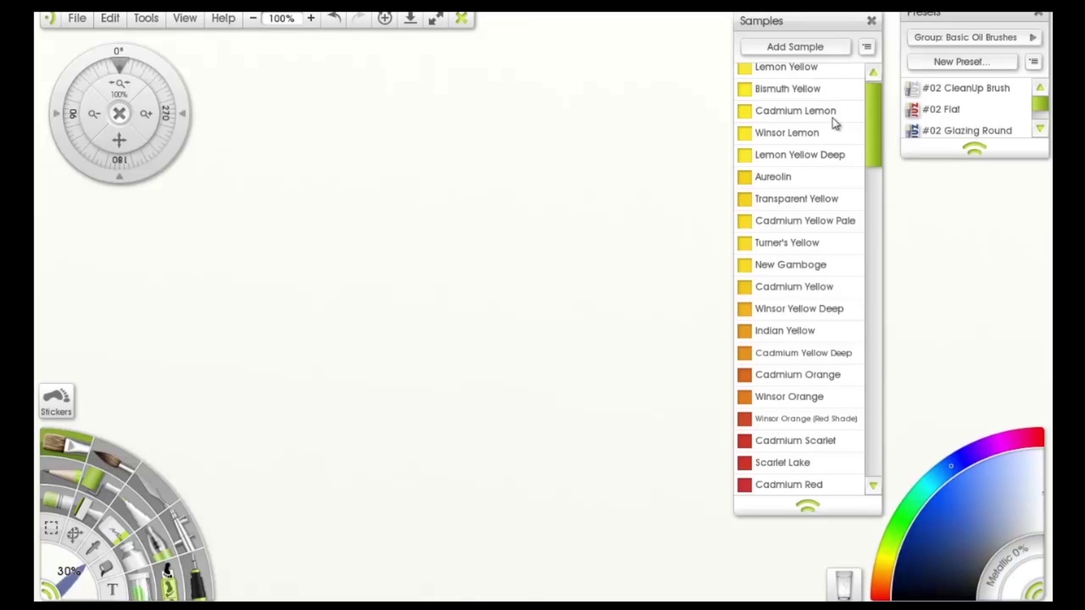
left_click(746, 486)
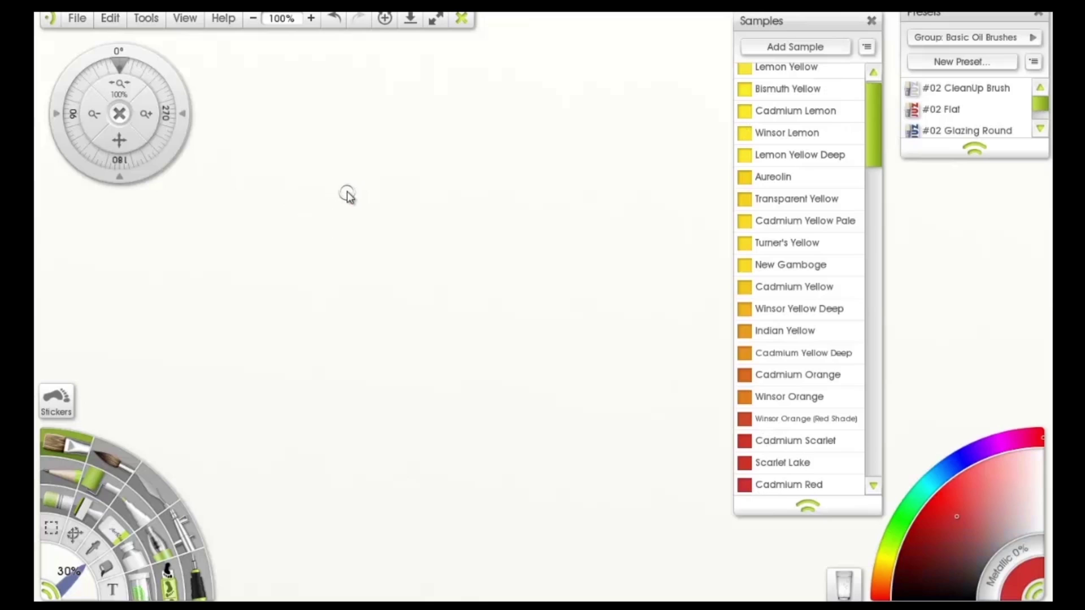
mouse_move(349, 194)
left_mouse_down()
mouse_move(347, 216)
mouse_move(369, 223)
mouse_move(365, 263)
left_mouse_up()
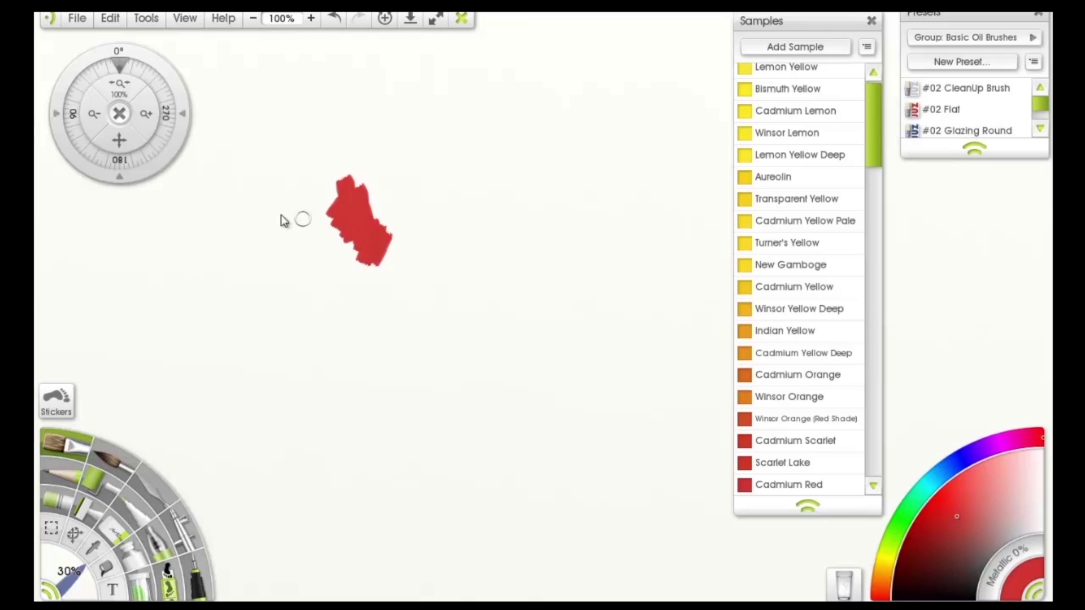
key("ctrl+minus")
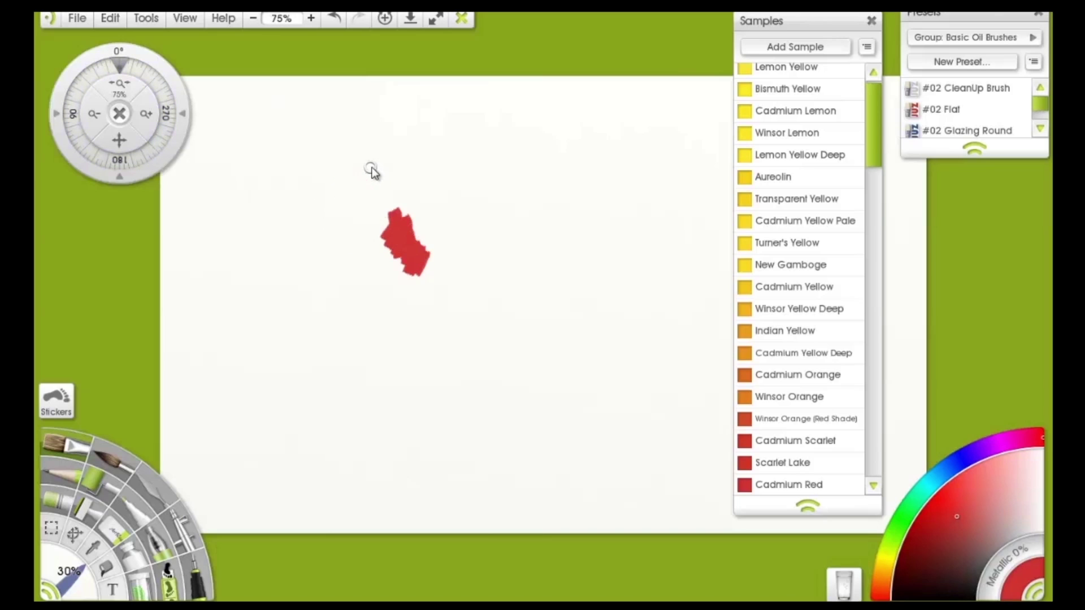
key("ctrl+plus")
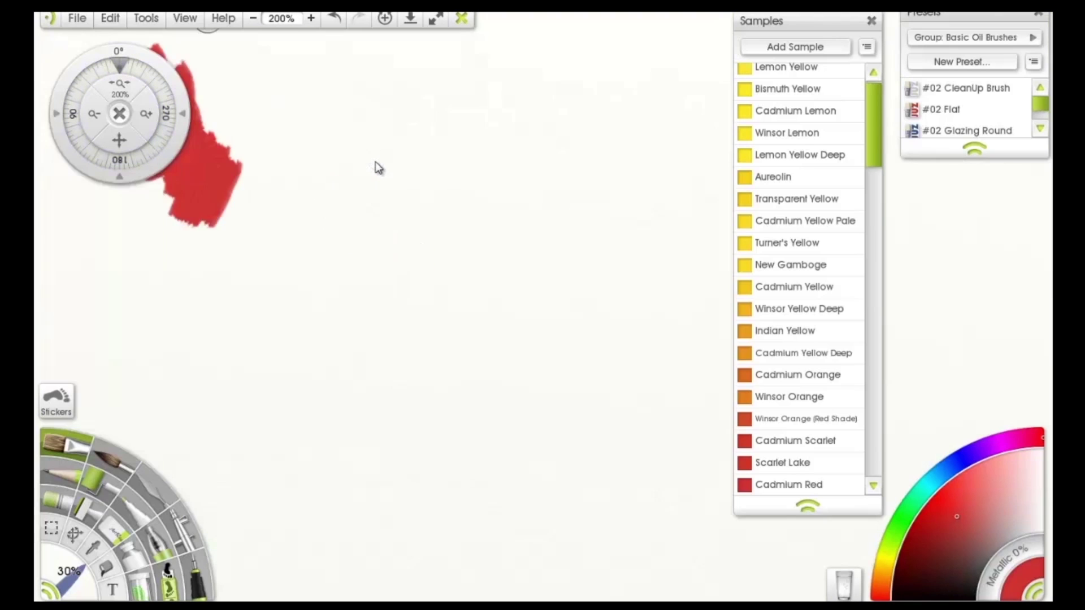
key("ctrl+minus")
key("ctrl+minus")
key("ctrl+plus")
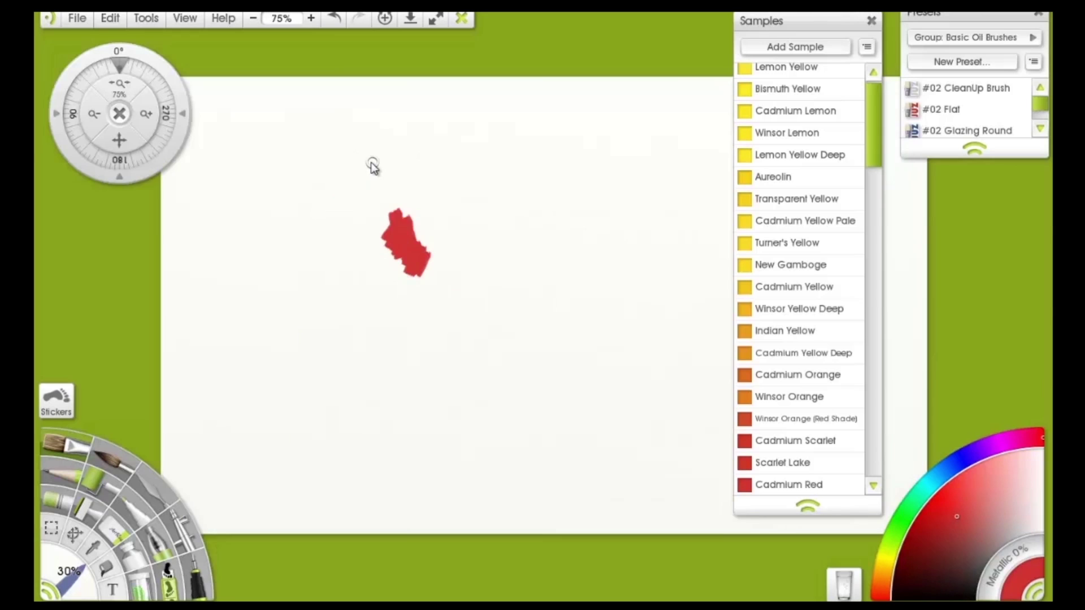
key("ctrl+minus")
key("ctrl+minus")
key("ctrl+plus")
key("ctrl+plus")
key("ctrl+plus")
key("ctrl+minus")
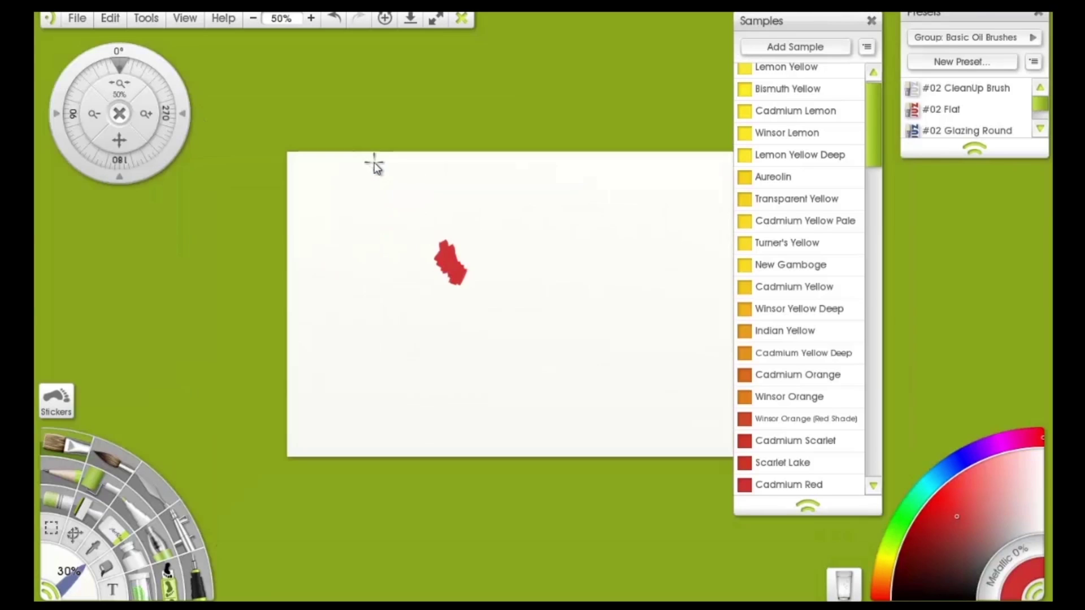
key("ctrl+plus")
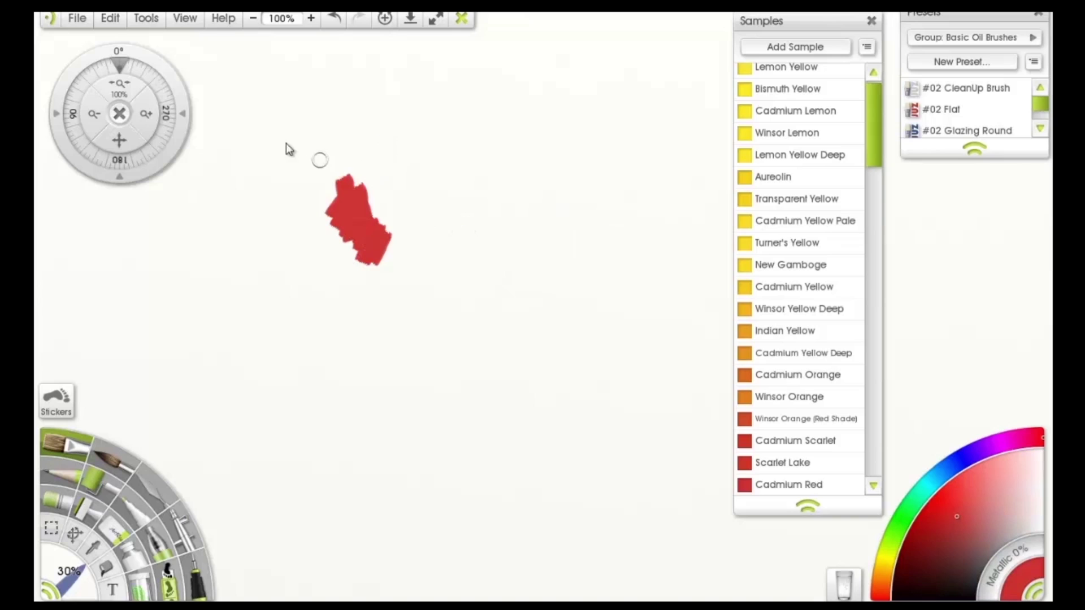
left_click(88, 21)
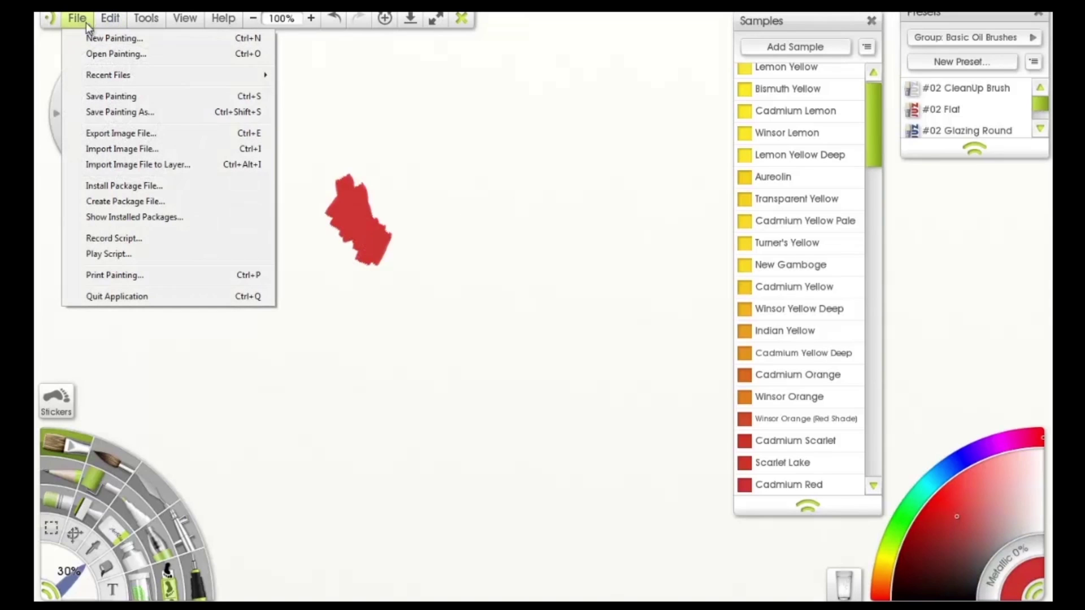
key("ctrl+equal")
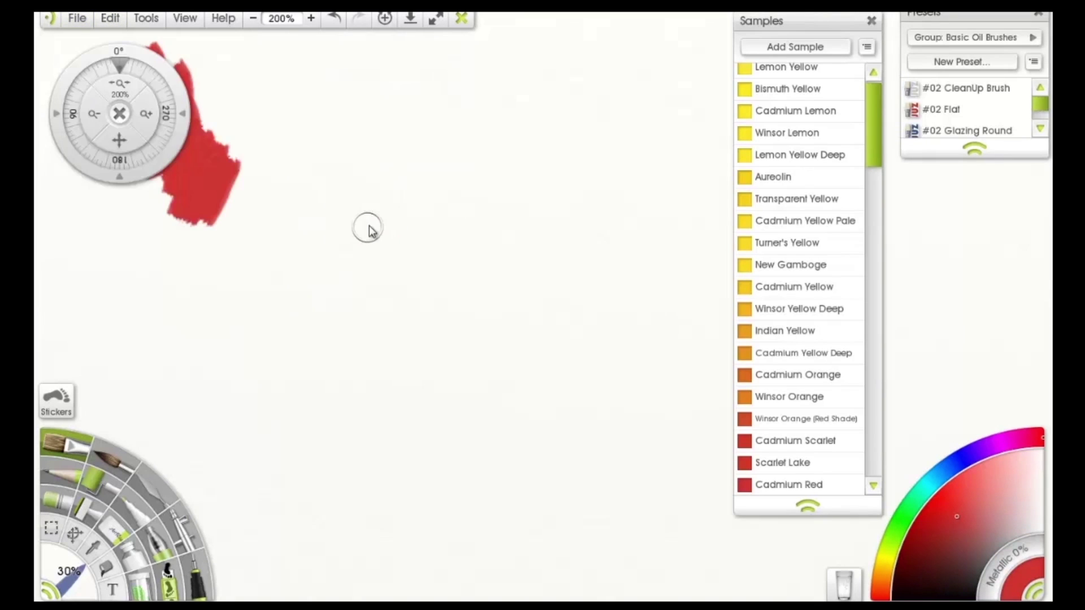
left_click_drag(334, 194, 608, 322)
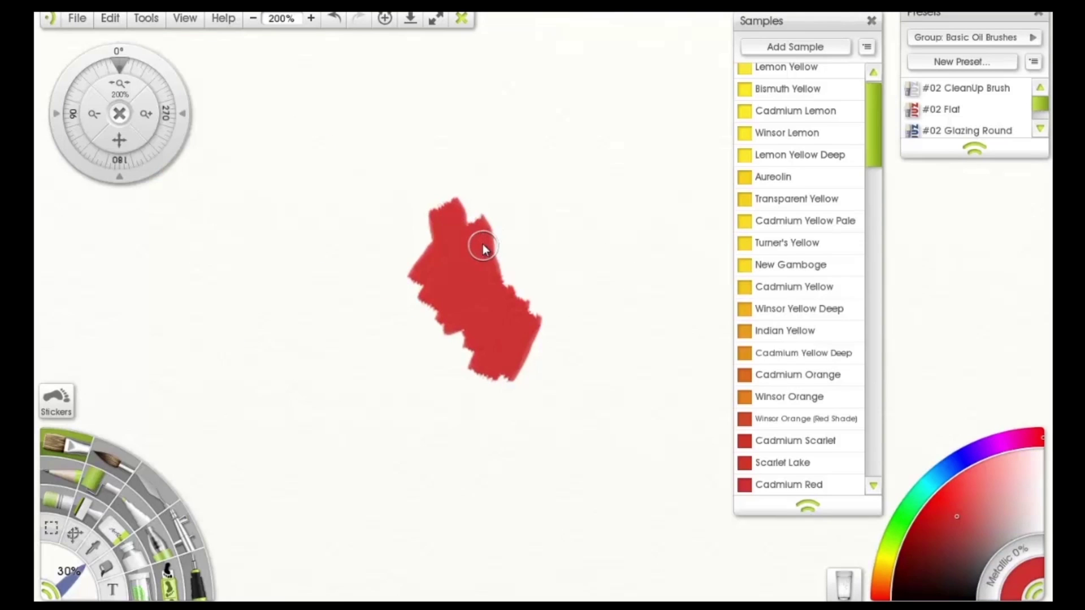
scroll(484, 248, "up", 5)
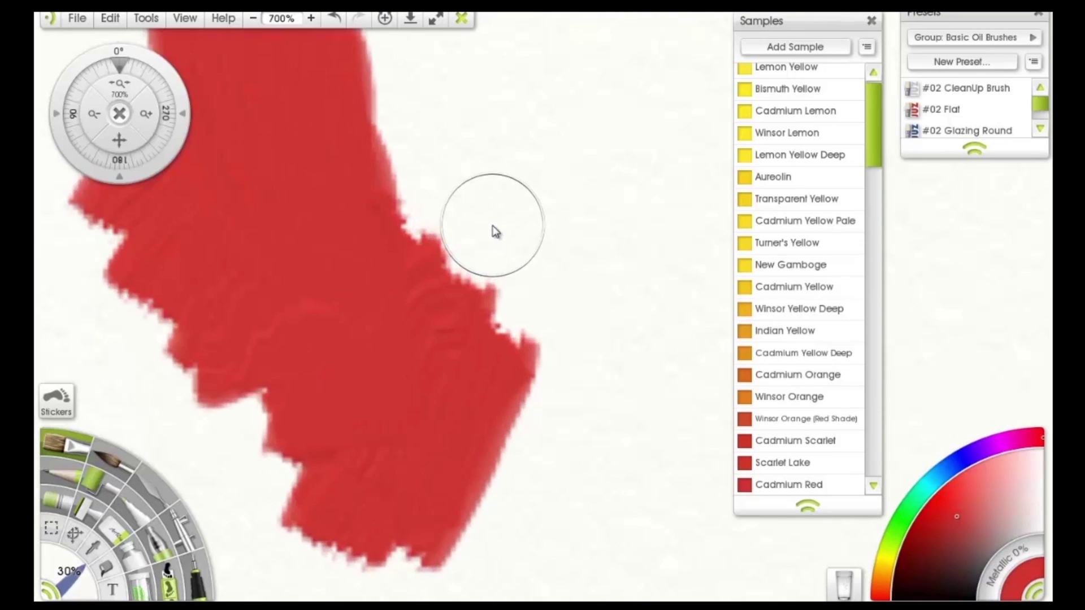
scroll(505, 340, "down", 2)
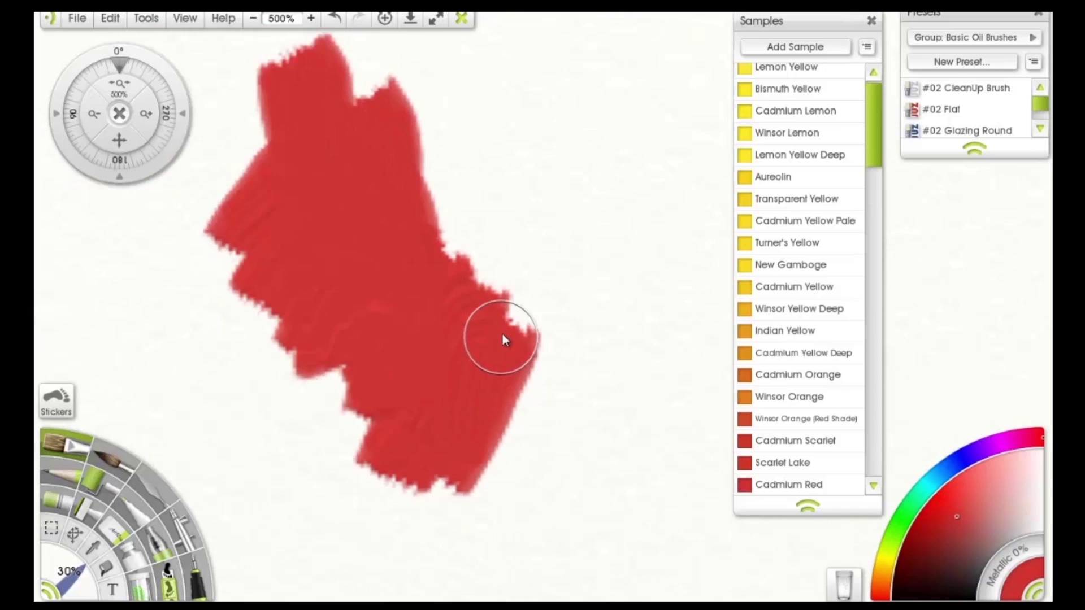
scroll(503, 338, "down", 4)
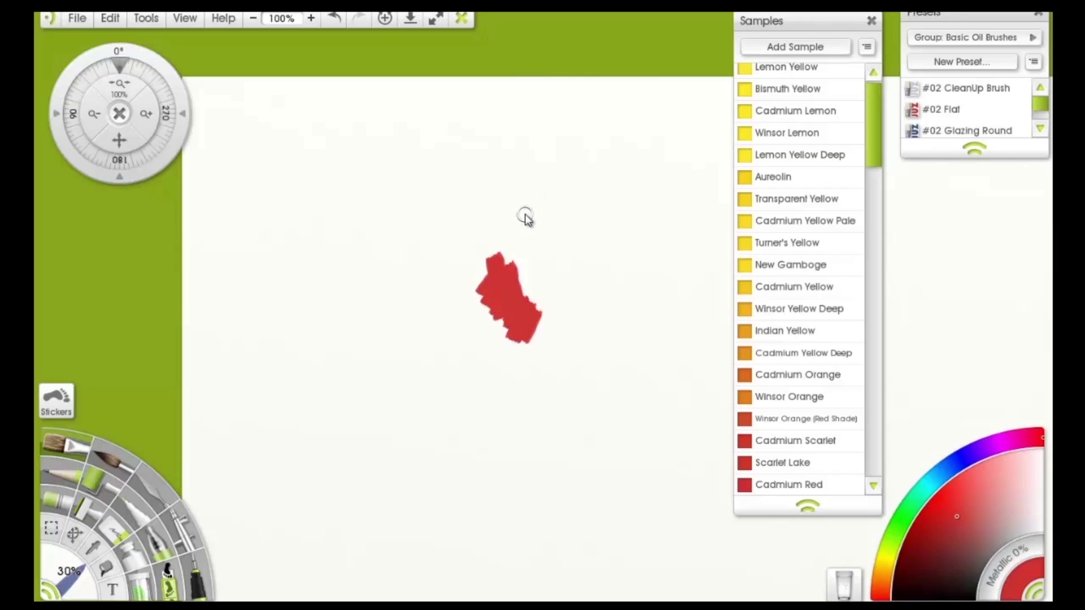
key("ctrl+equal")
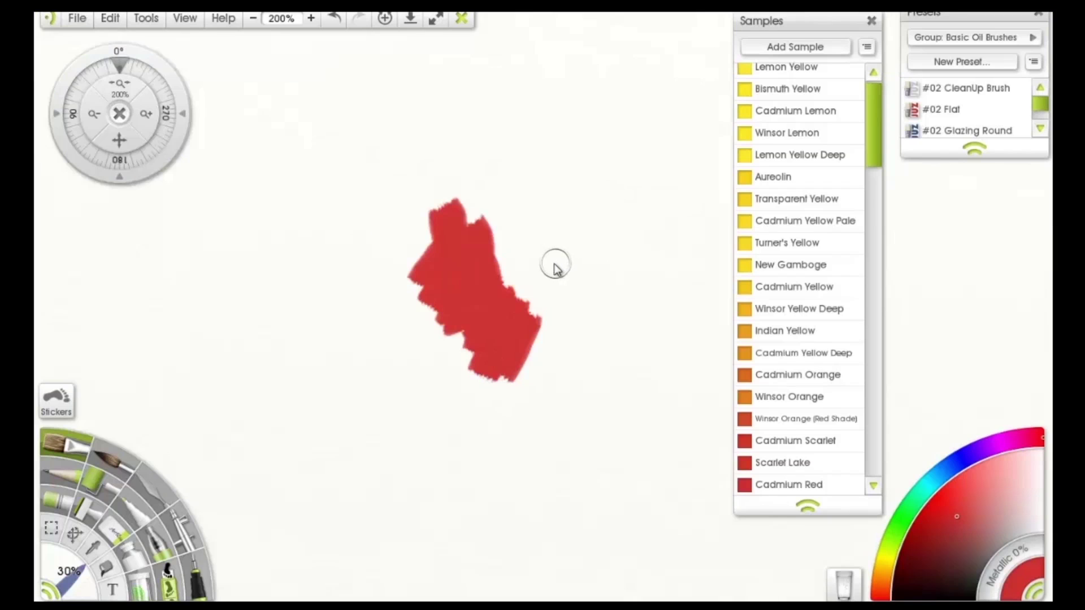
key("ctrl+minus")
key("ctrl+equal")
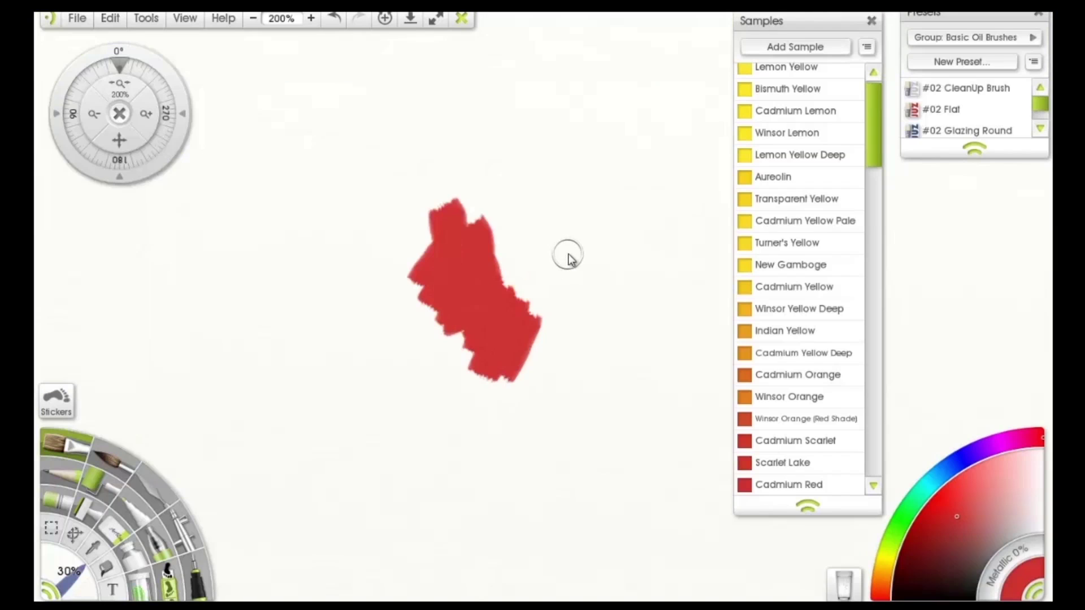
key("ctrl+minus")
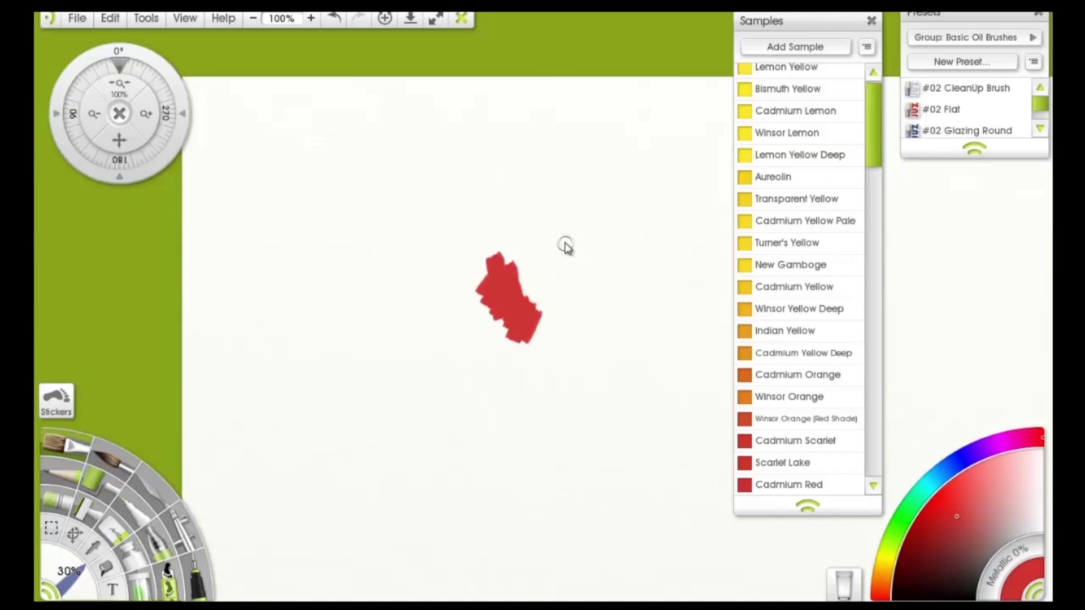
Step: Add more Cadmium Red oil paint to the stroke's top, then zoom to 200%
mouse_move(574, 295)
left_mouse_down()
mouse_move(482, 249)
mouse_move(479, 269)
left_mouse_up()
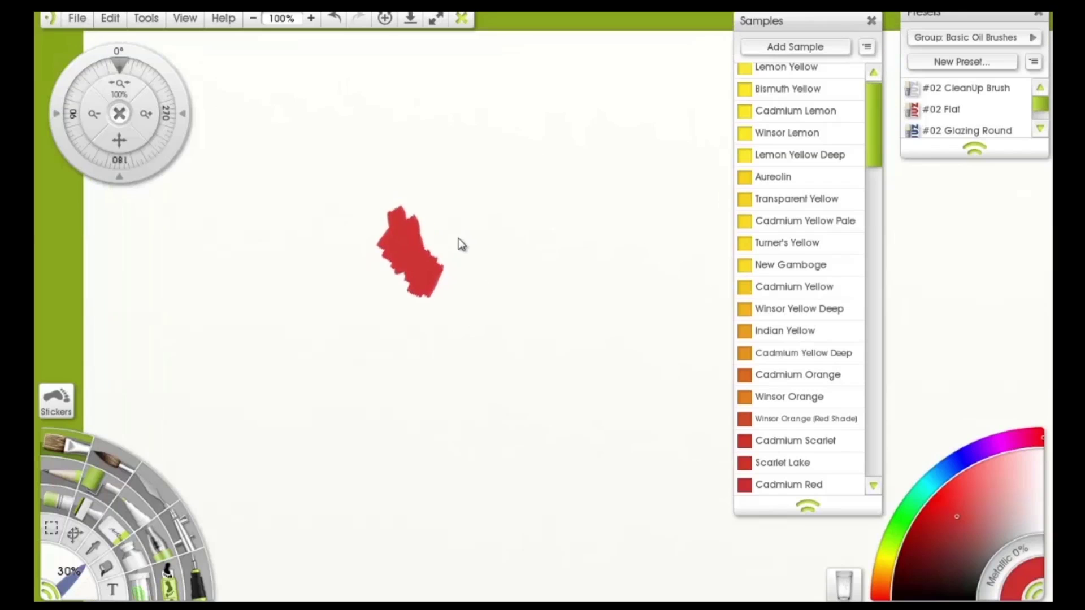
scroll(459, 245, "right", 3)
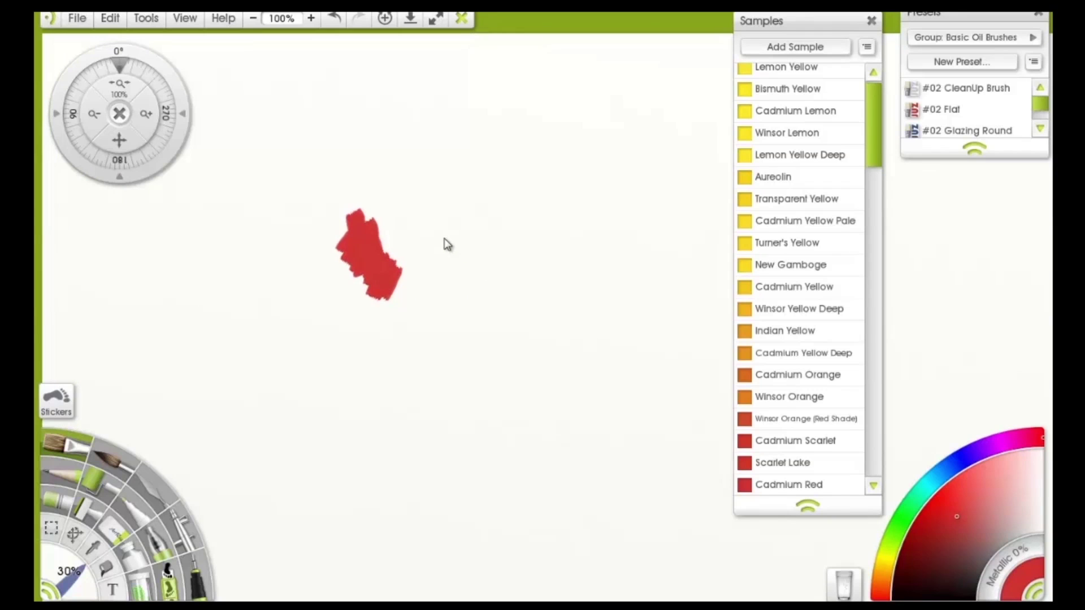
left_click_drag(448, 244, 577, 253)
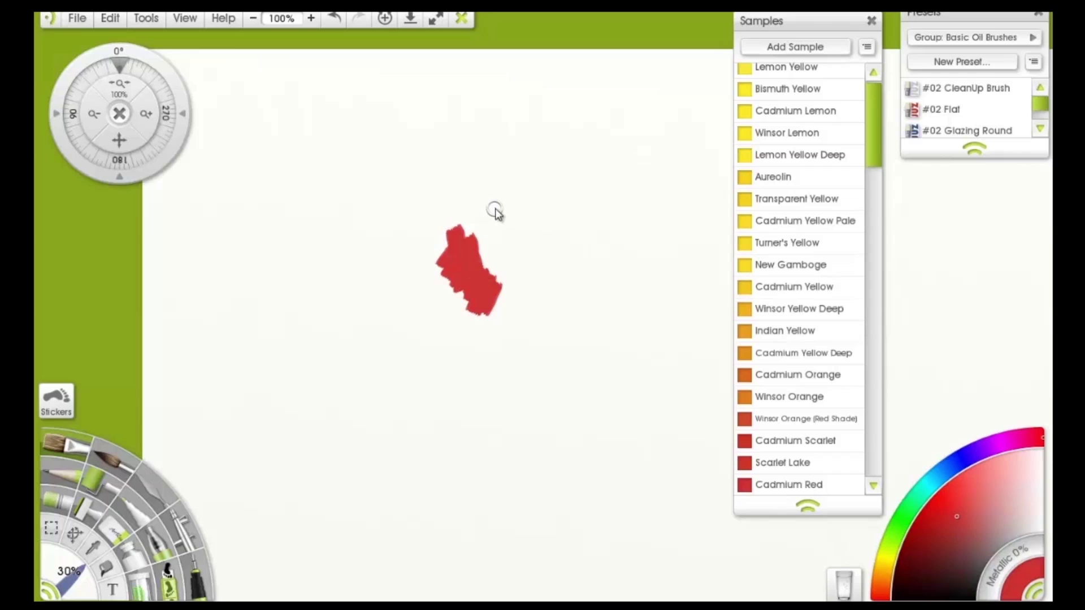
left_click_drag(467, 242, 469, 244)
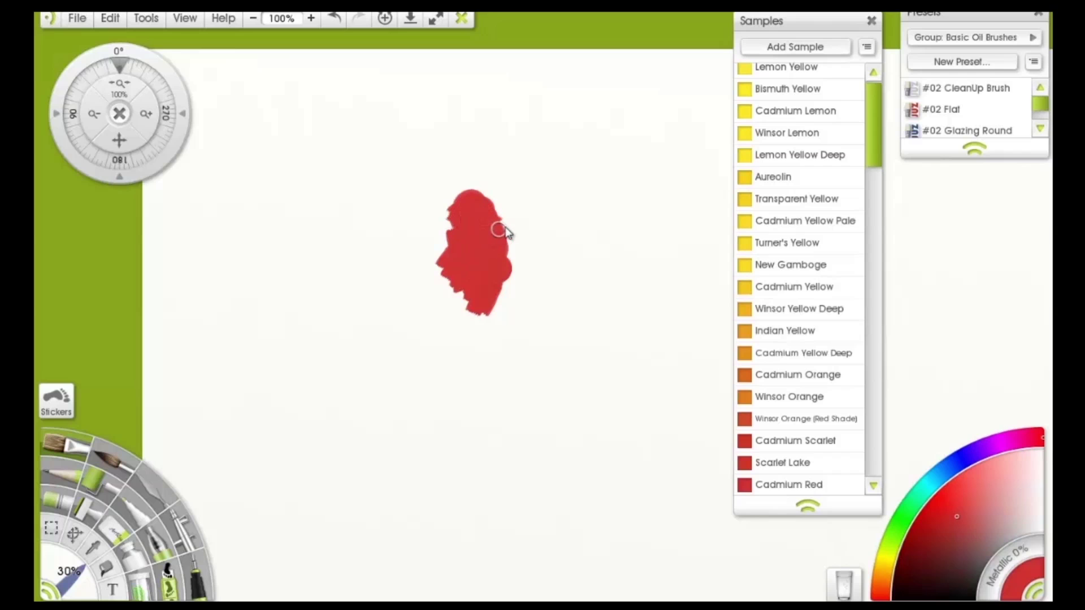
key("ctrl+equal")
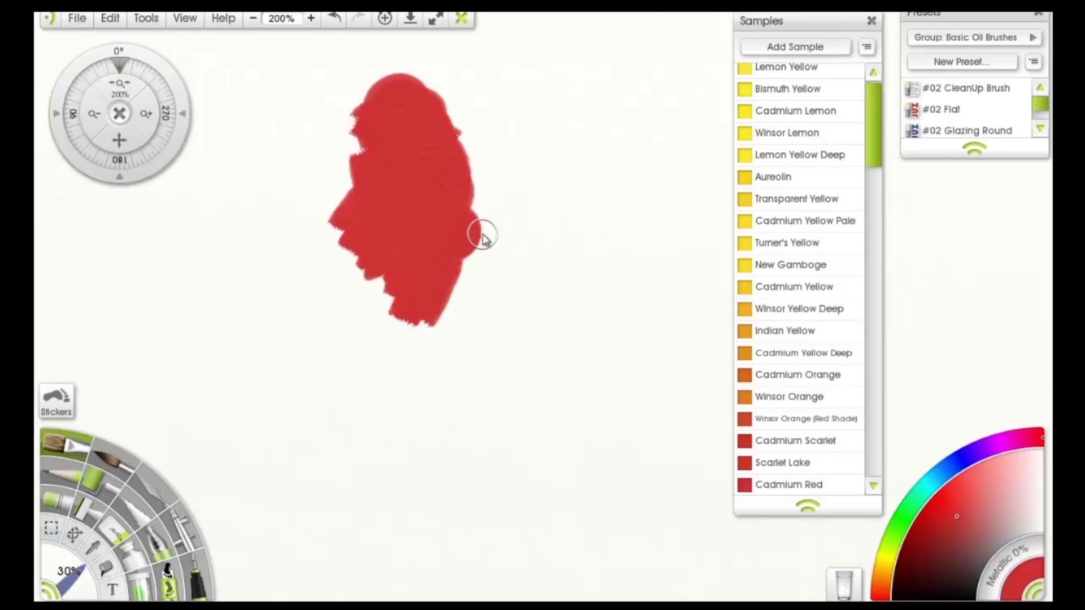
left_click_drag(864, 122, 873, 150)
scroll(796, 191, "up", 3)
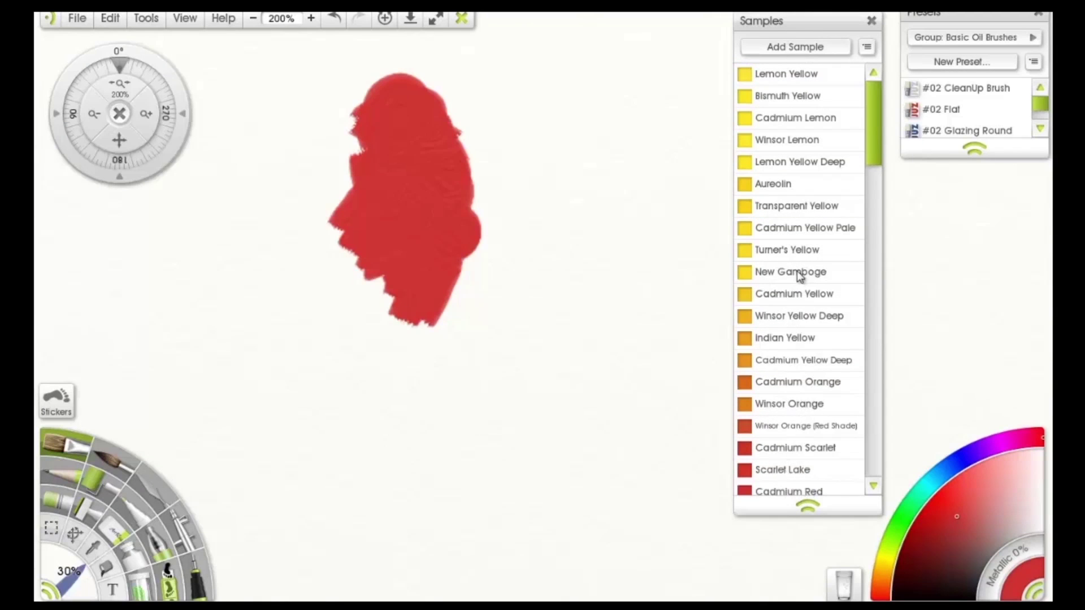
Step: Brush yellow-orange oil strokes under and over the red shape's base, enlarging the Presets list
left_click(745, 229)
left_click_drag(451, 334, 454, 288)
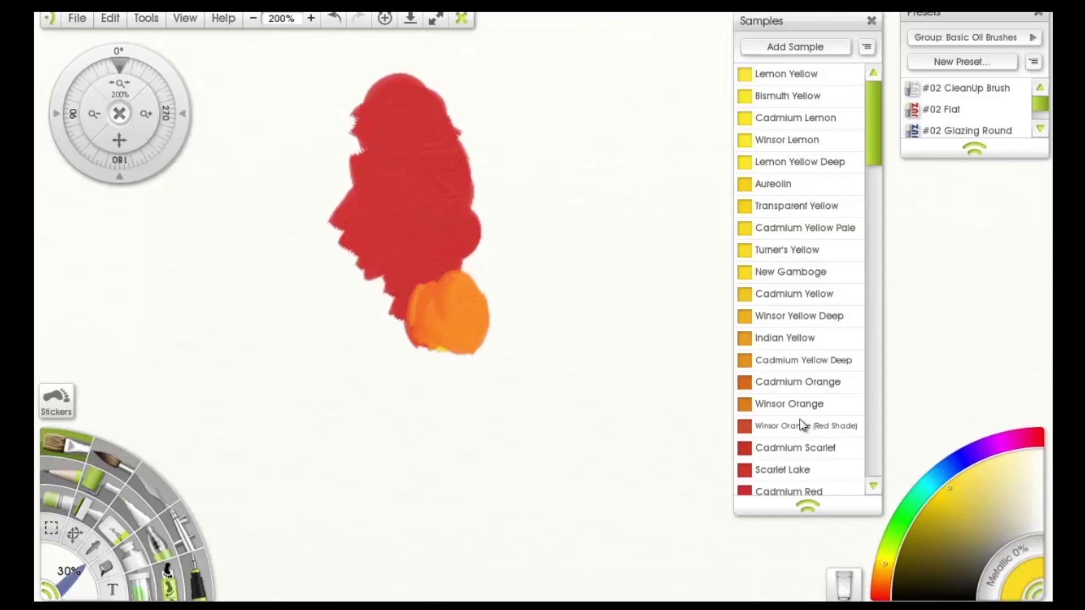
mouse_move(455, 252)
left_mouse_down()
mouse_move(460, 292)
mouse_move(469, 223)
mouse_move(459, 284)
mouse_move(484, 309)
mouse_move(458, 255)
mouse_move(406, 366)
mouse_move(453, 433)
mouse_move(514, 418)
left_mouse_up()
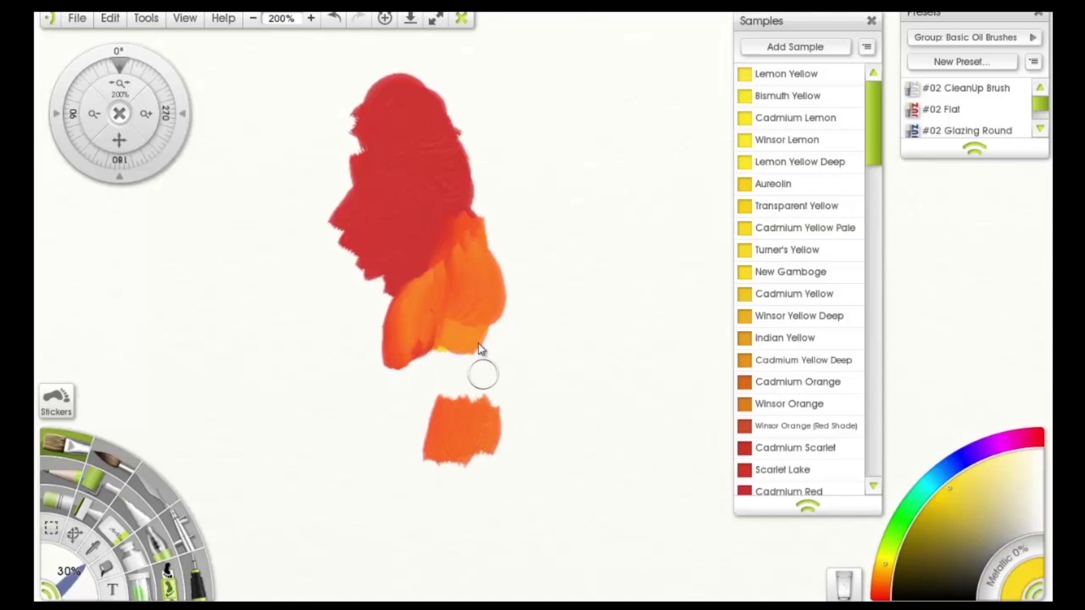
mouse_move(974, 149)
left_mouse_down()
mouse_move(949, 333)
mouse_move(968, 435)
left_mouse_up()
mouse_move(557, 378)
left_mouse_down()
mouse_move(597, 343)
mouse_move(622, 287)
left_mouse_up()
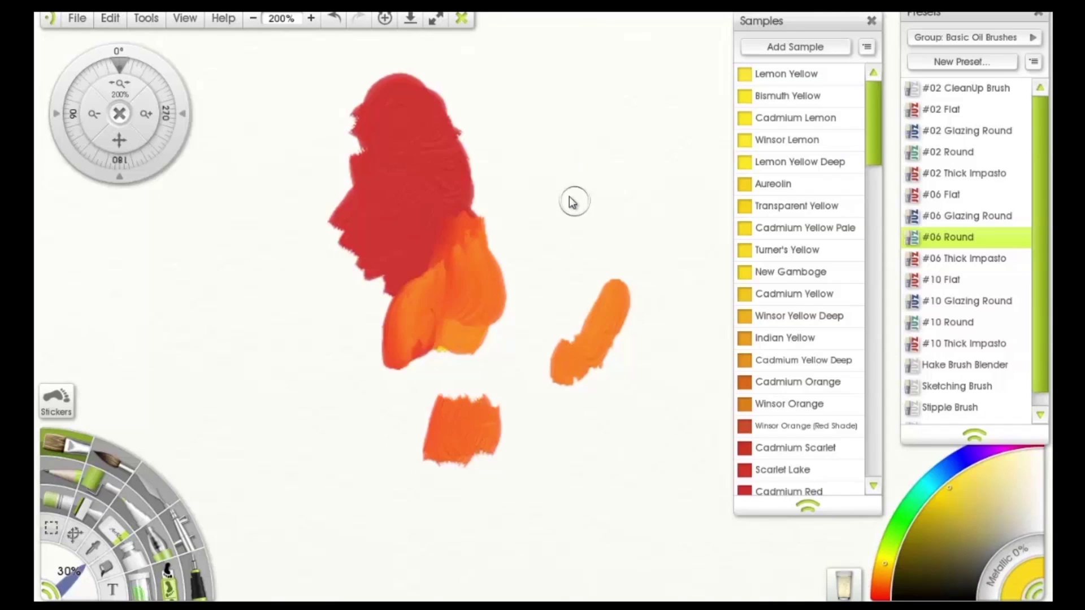
Step: Paint a round yellow oil dab to the upper right of the red shape
mouse_move(606, 190)
left_mouse_down()
mouse_move(602, 165)
mouse_move(599, 121)
left_mouse_up()
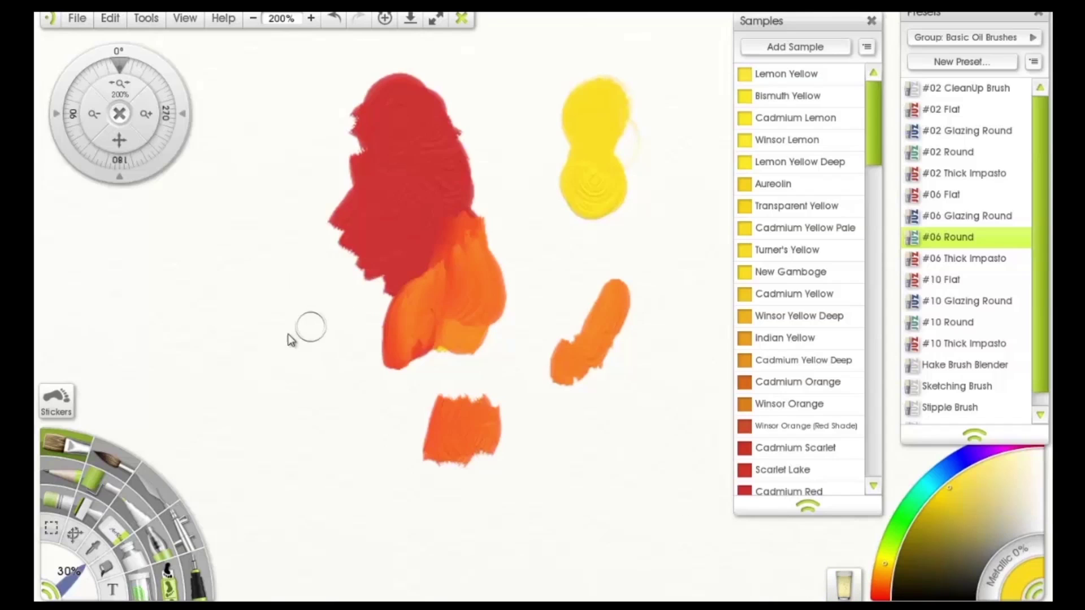
Step: Switch to the Pencil, draw a test stroke, then undo it
left_click(73, 470)
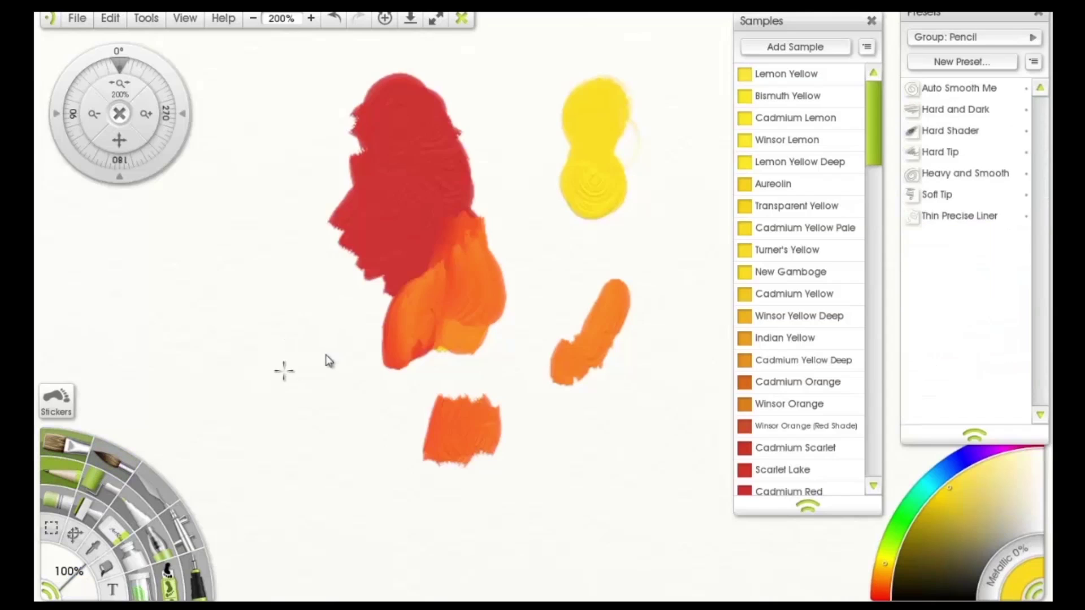
mouse_move(283, 371)
left_mouse_down()
mouse_move(314, 345)
mouse_move(269, 426)
mouse_move(404, 417)
left_mouse_up()
mouse_move(483, 400)
left_mouse_down()
mouse_move(704, 324)
mouse_move(544, 383)
mouse_move(608, 371)
left_mouse_up()
key("ctrl+z")
Step: Browse the preset options and groups, starting and then cancelling a new pencil preset
left_click(870, 50)
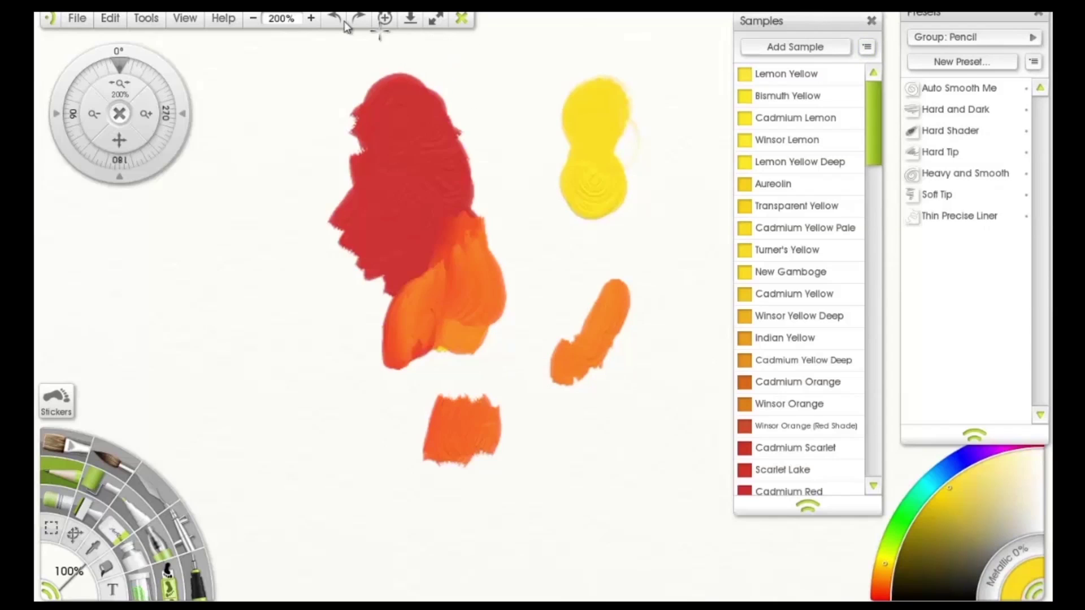
left_click(1036, 62)
left_click(1037, 34)
left_click(994, 63)
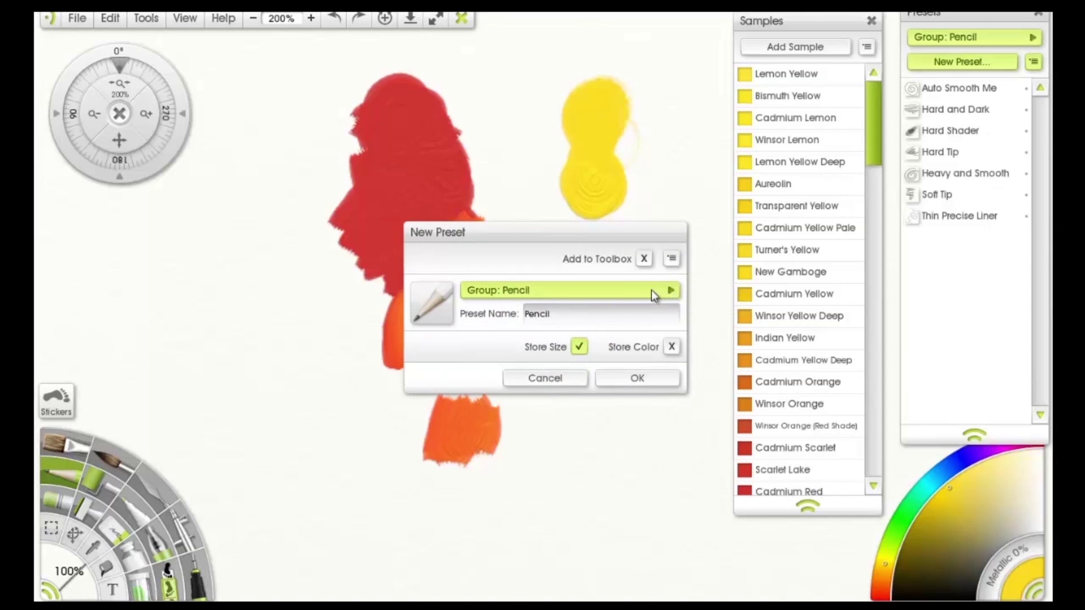
left_click(678, 260)
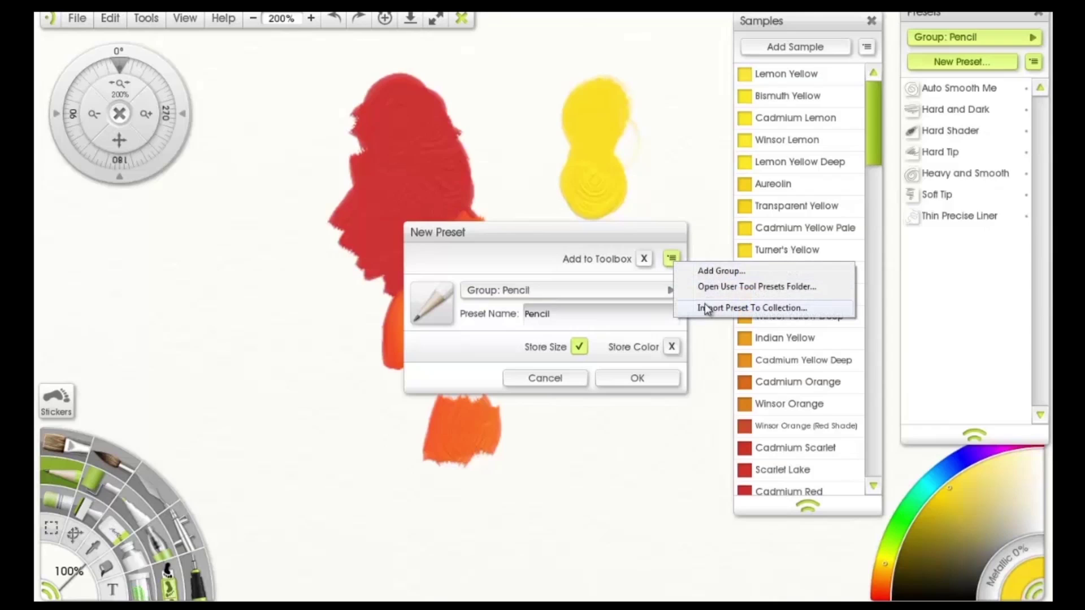
left_click(565, 379)
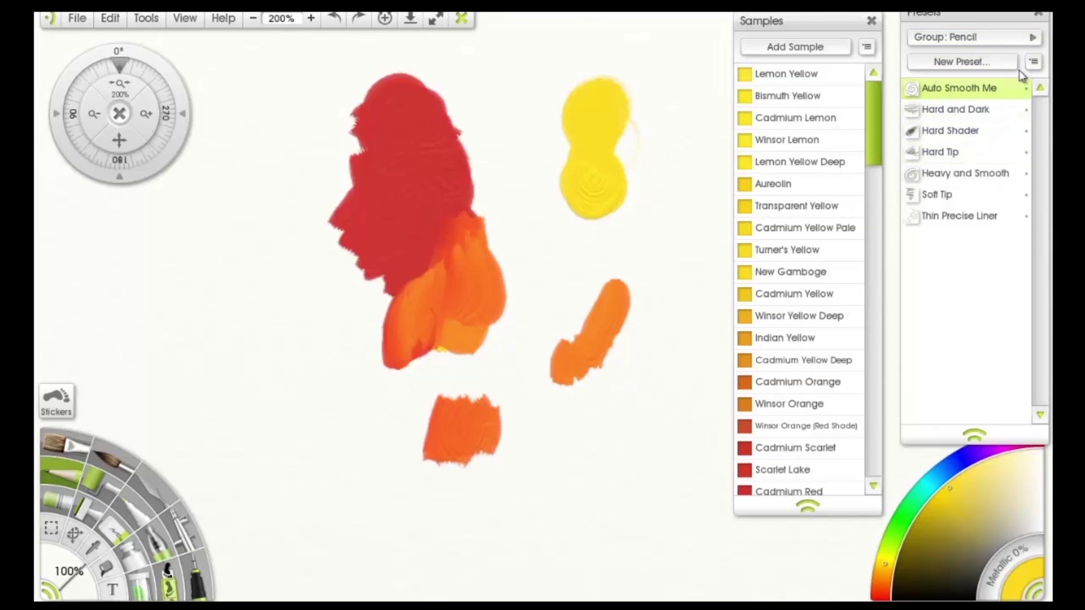
left_click(1034, 63)
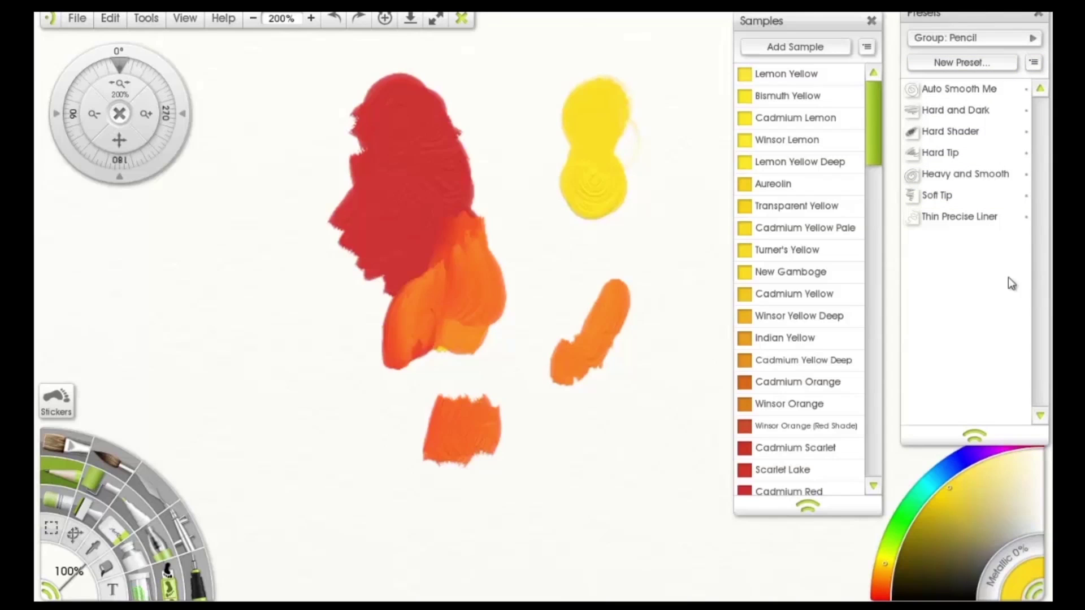
left_click_drag(986, 17, 972, 22)
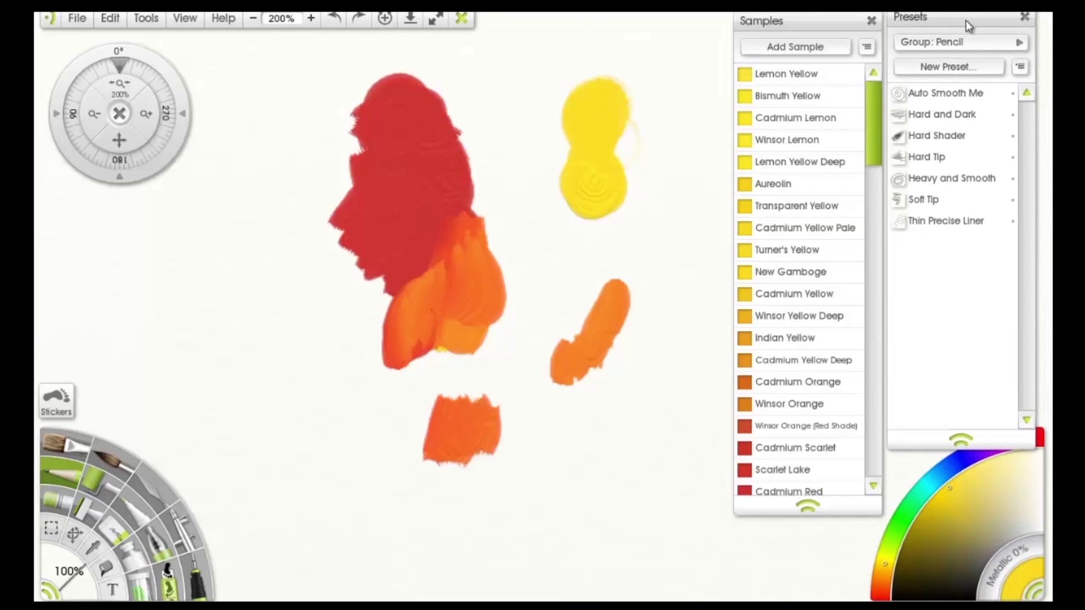
Step: Set the Pencil to the Hard Shader preset and undo a pale yellow test stroke
left_click(938, 160)
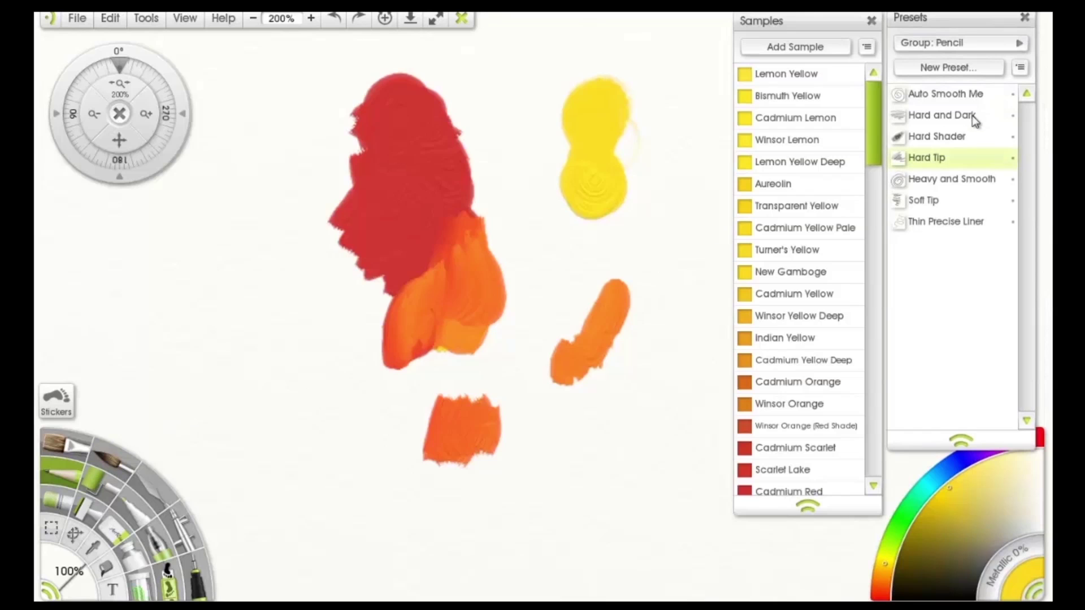
left_click(1021, 68)
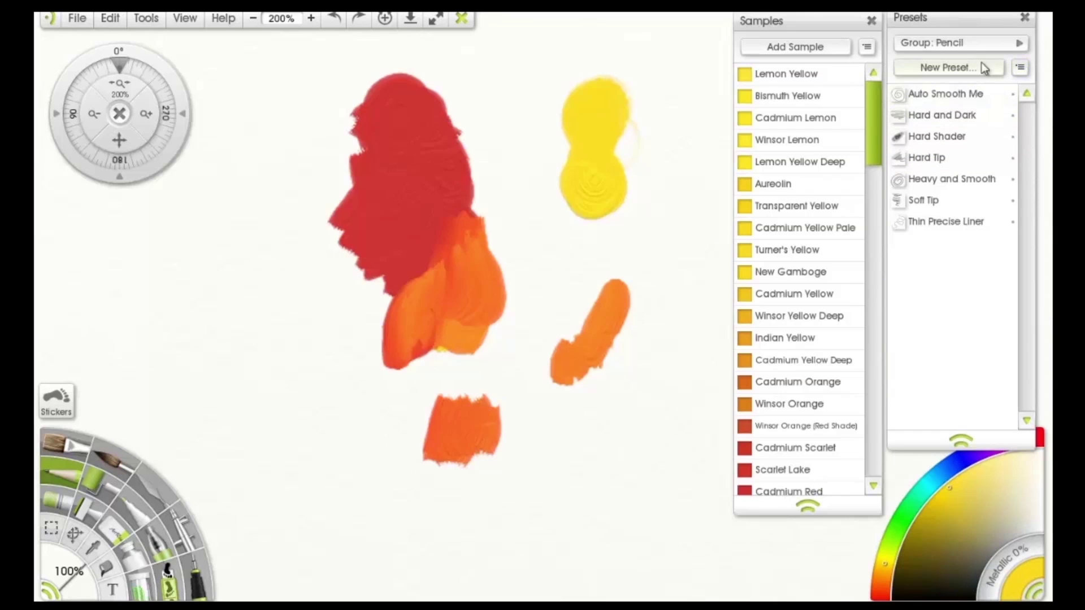
left_click(1022, 43)
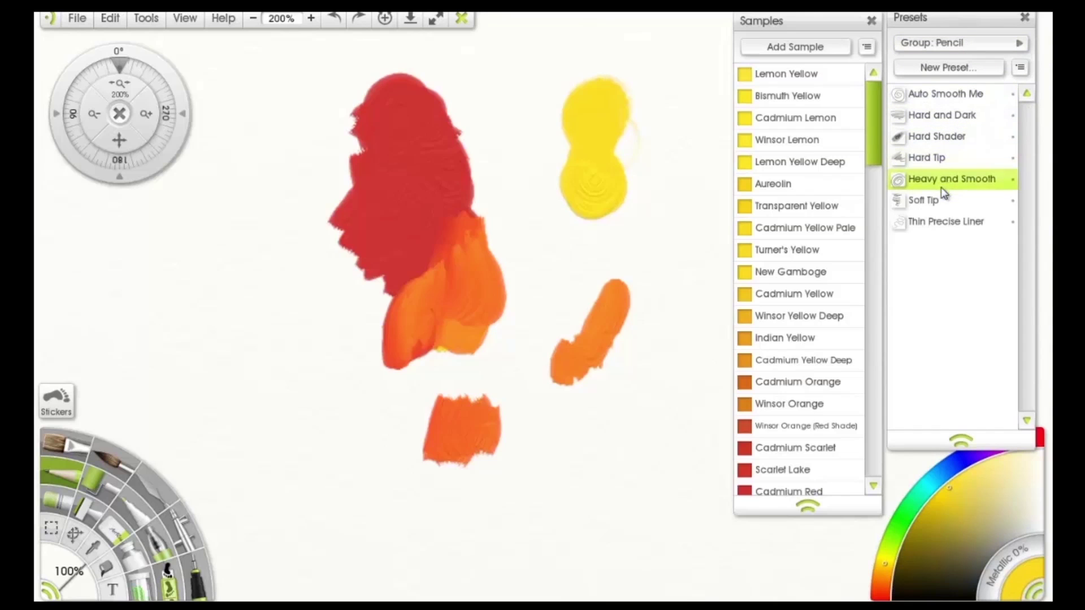
left_click(938, 136)
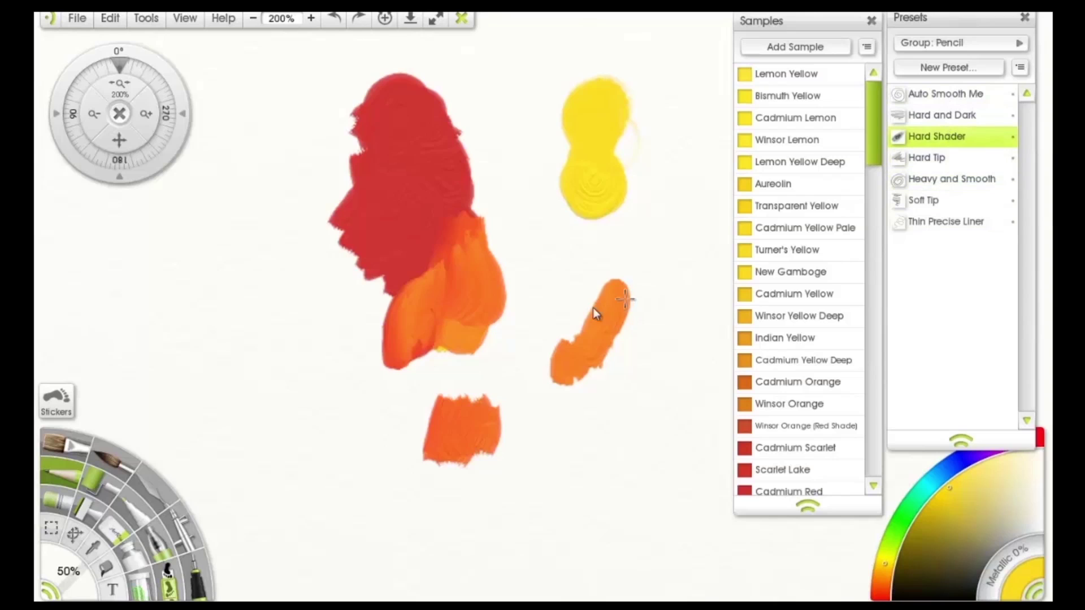
left_click_drag(297, 375, 263, 395)
left_click_drag(247, 432, 478, 371)
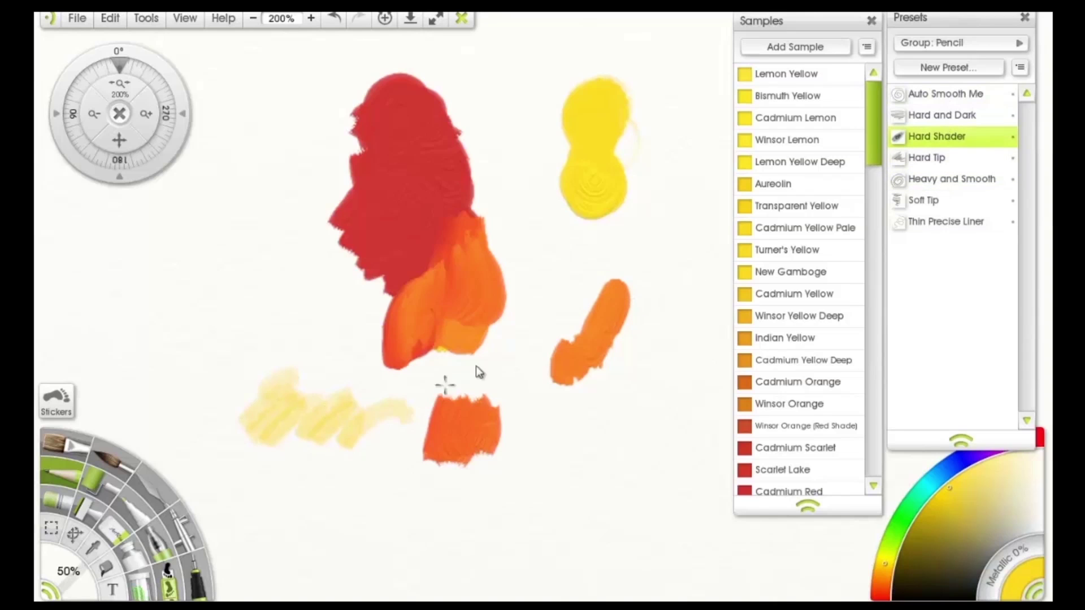
key("ctrl+z")
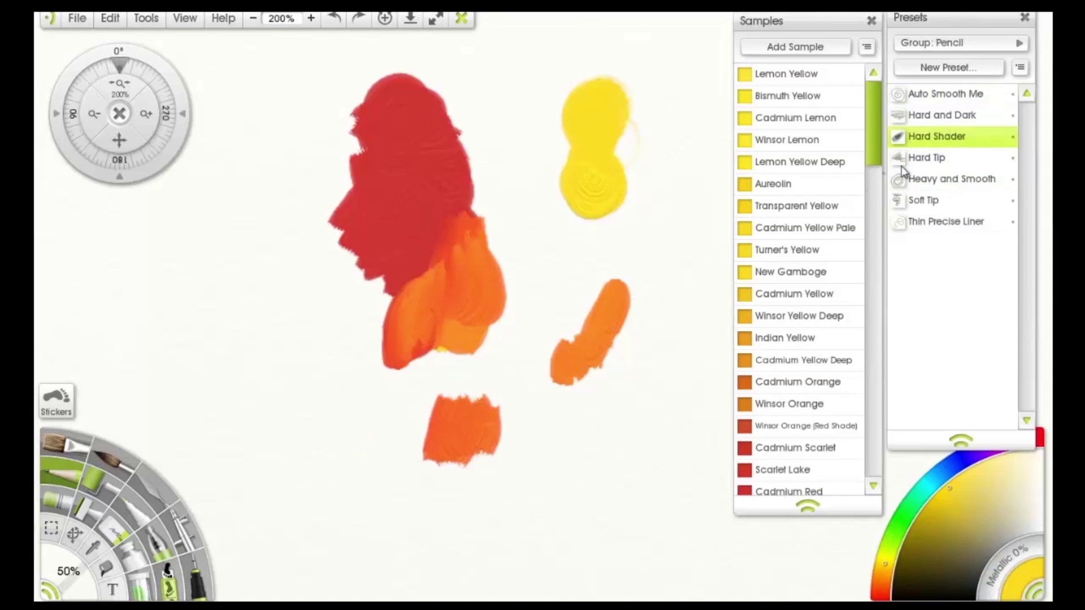
Step: With the Oil Brush, paint orange below and left of the red shape, plus lemon yellow dabs
left_click(74, 444)
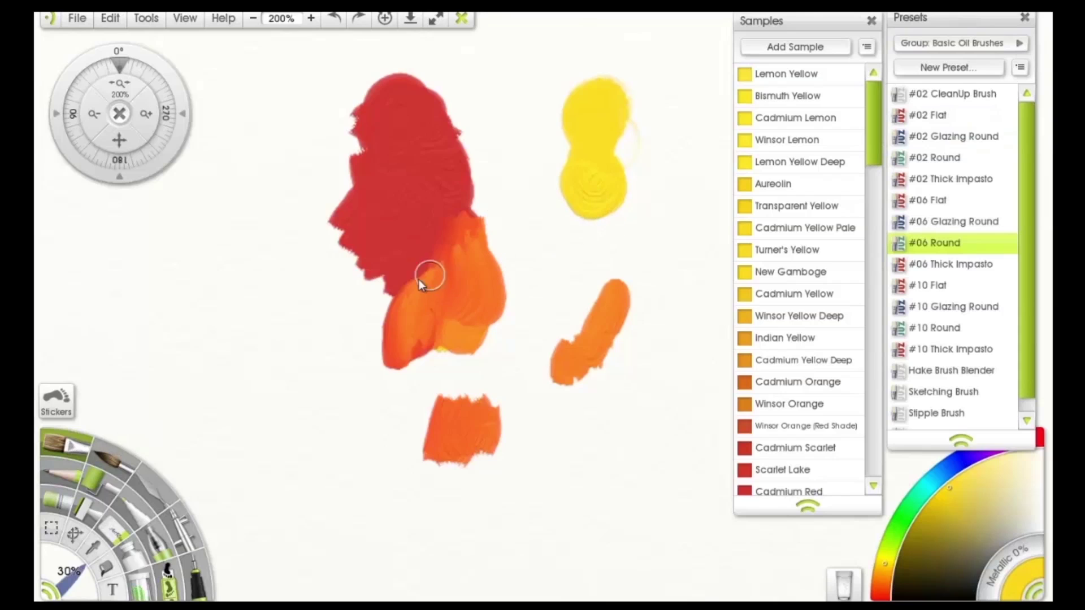
mouse_move(376, 275)
left_mouse_down()
mouse_move(390, 287)
mouse_move(390, 390)
mouse_move(407, 418)
mouse_move(349, 333)
left_mouse_up()
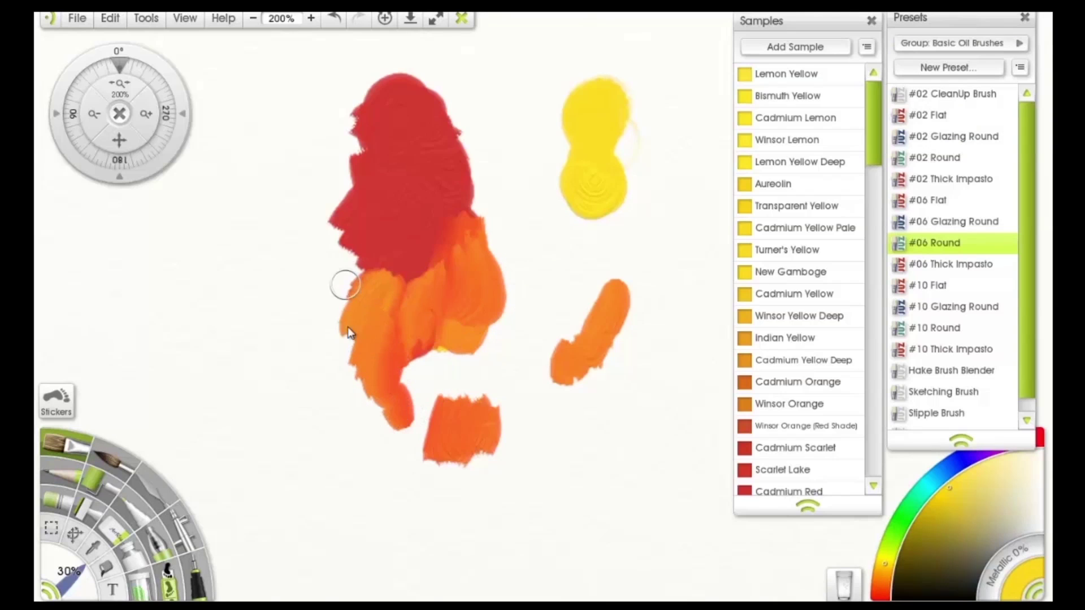
left_click_drag(347, 222, 334, 210)
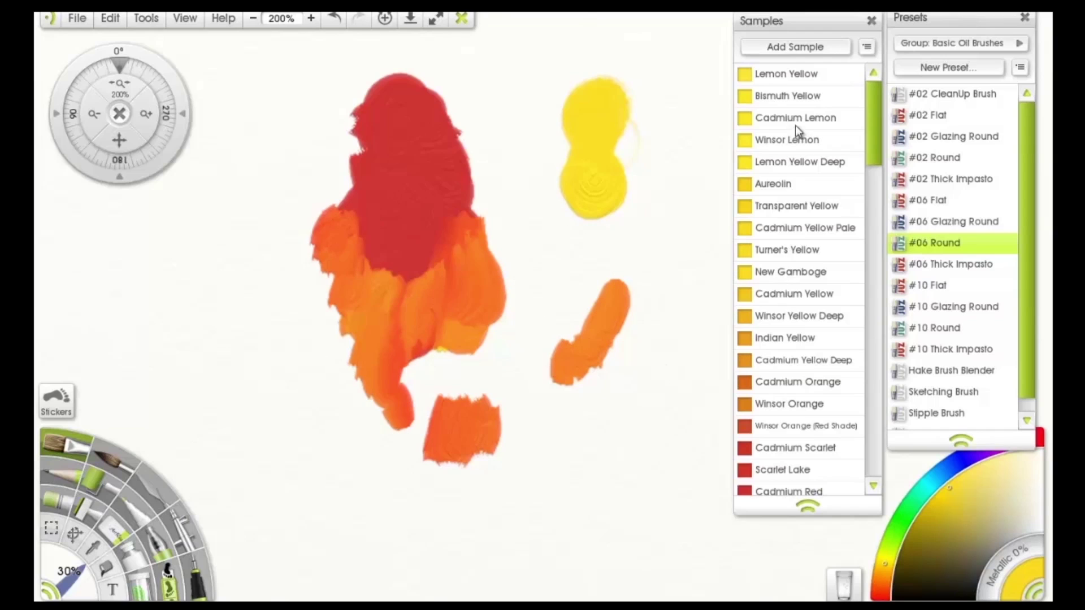
left_click(812, 138)
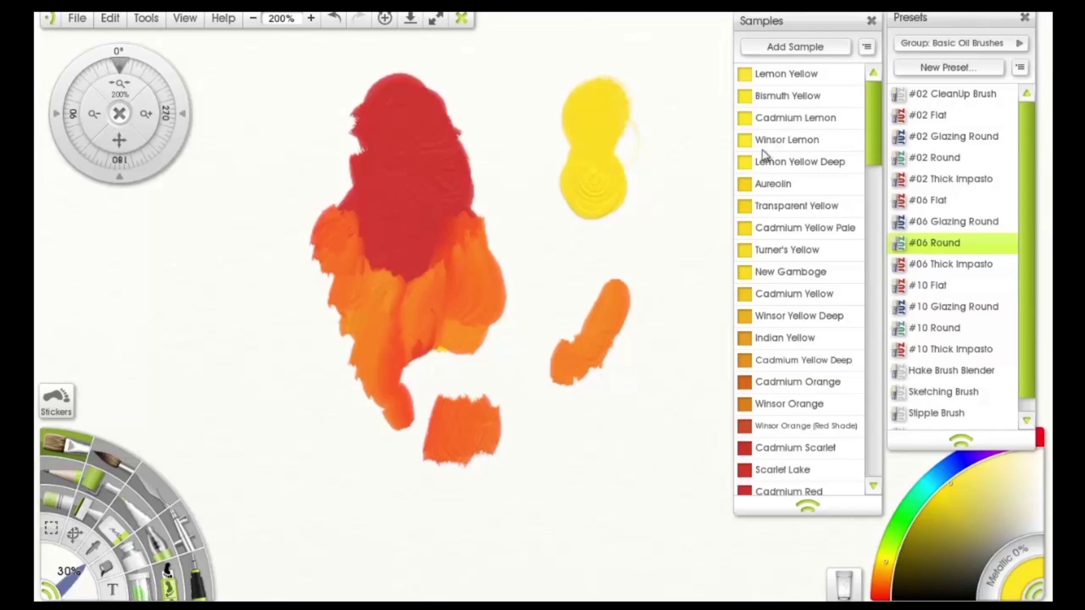
mouse_move(487, 307)
left_mouse_down()
mouse_move(492, 276)
mouse_move(503, 299)
left_mouse_up()
left_click_drag(537, 257, 559, 283)
Step: Clean the brush, run yellow up the right side, and add spiky orange strokes across the top and left
left_click(844, 585)
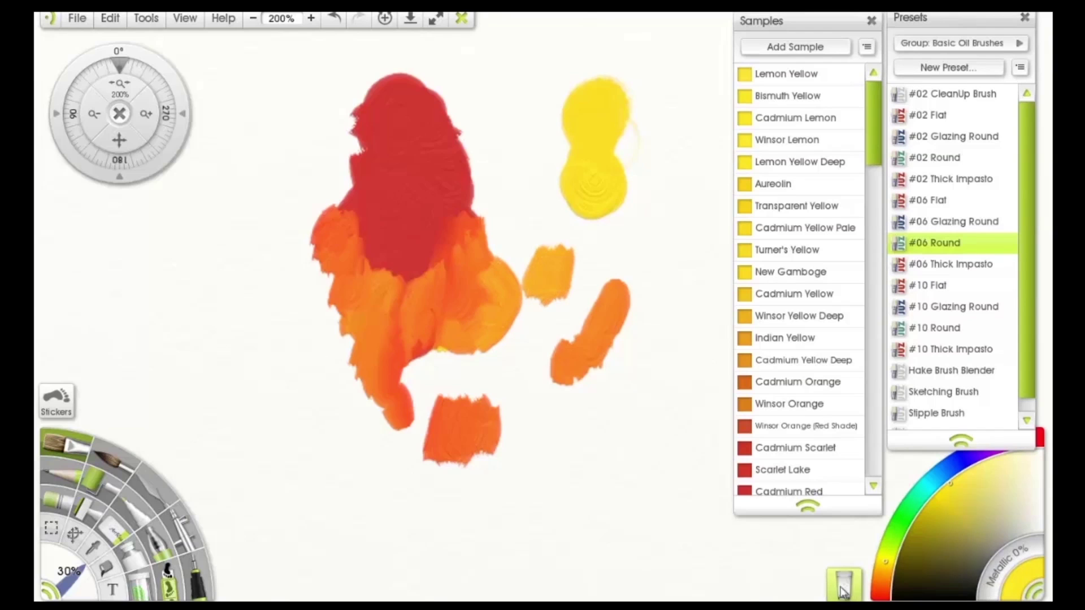
mouse_move(517, 242)
left_mouse_down()
mouse_move(498, 272)
mouse_move(496, 214)
mouse_move(474, 234)
left_mouse_up()
mouse_move(511, 183)
left_mouse_down()
mouse_move(503, 251)
mouse_move(521, 152)
mouse_move(490, 207)
mouse_move(512, 149)
mouse_move(503, 134)
mouse_move(454, 209)
mouse_move(484, 159)
mouse_move(488, 120)
mouse_move(448, 182)
mouse_move(495, 94)
mouse_move(446, 151)
mouse_move(497, 96)
left_mouse_up()
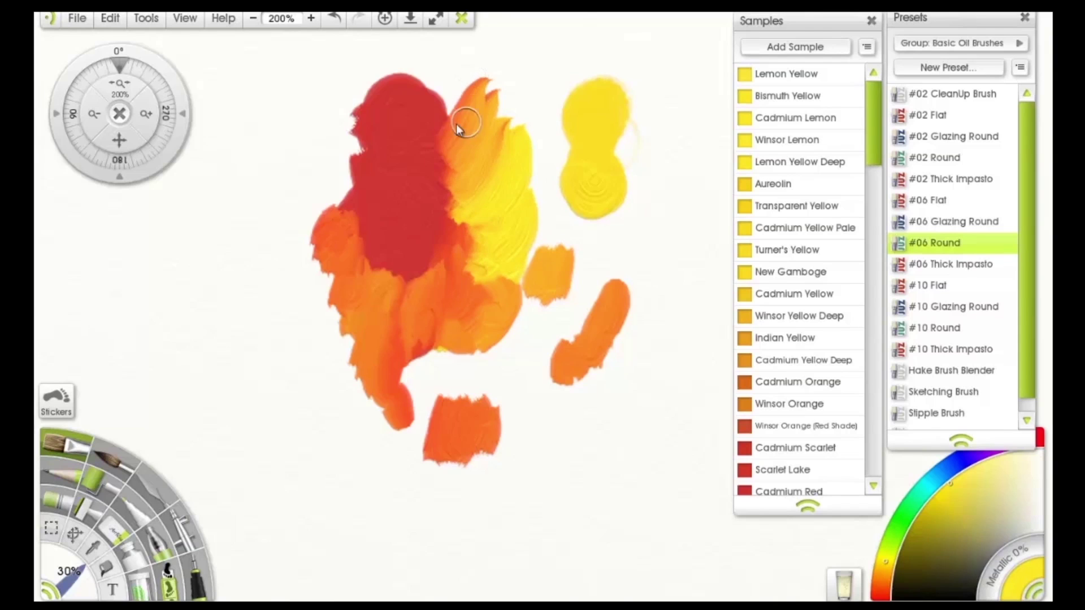
mouse_move(458, 126)
left_mouse_down()
mouse_move(475, 91)
mouse_move(433, 127)
mouse_move(455, 89)
mouse_move(415, 92)
left_mouse_up()
left_click_drag(384, 55, 367, 97)
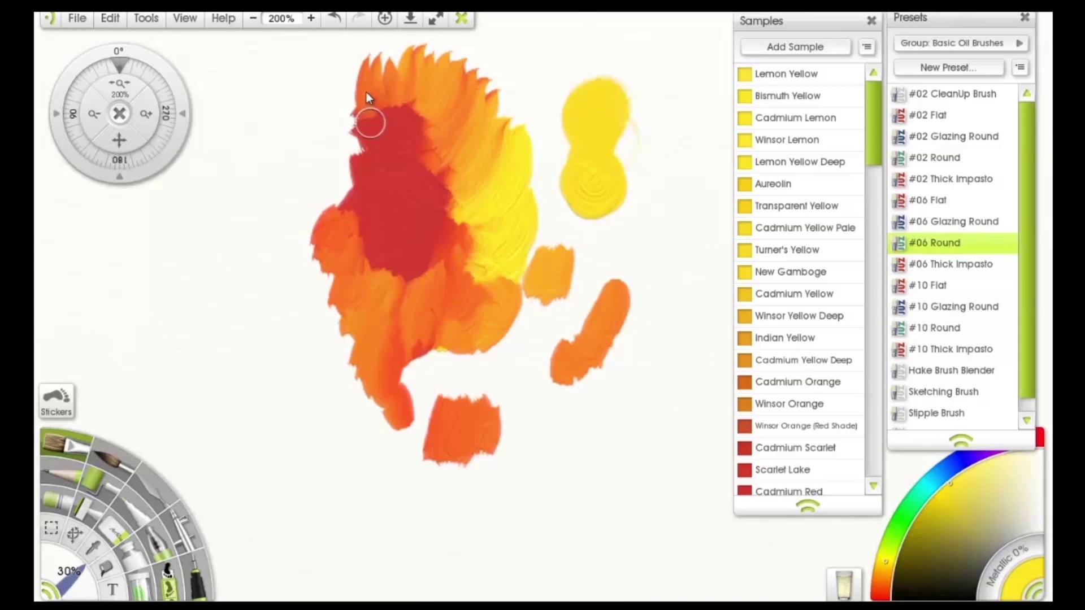
left_click_drag(361, 145, 358, 162)
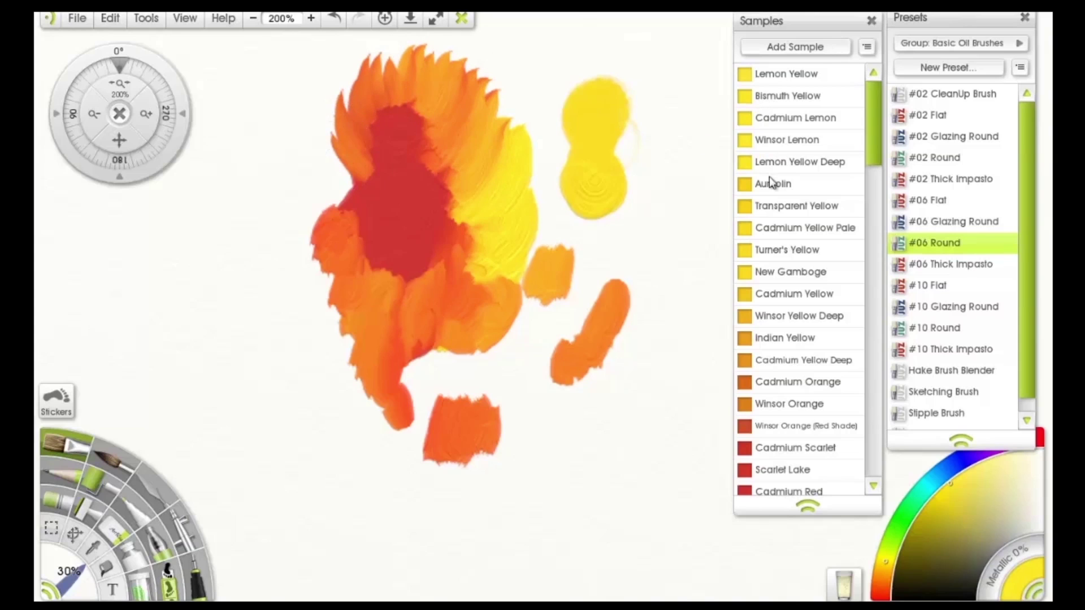
left_click(947, 156)
Step: Paint fine yellow and orange feathered strokes along the flame's left edge and over its red core
left_click_drag(361, 145, 331, 141)
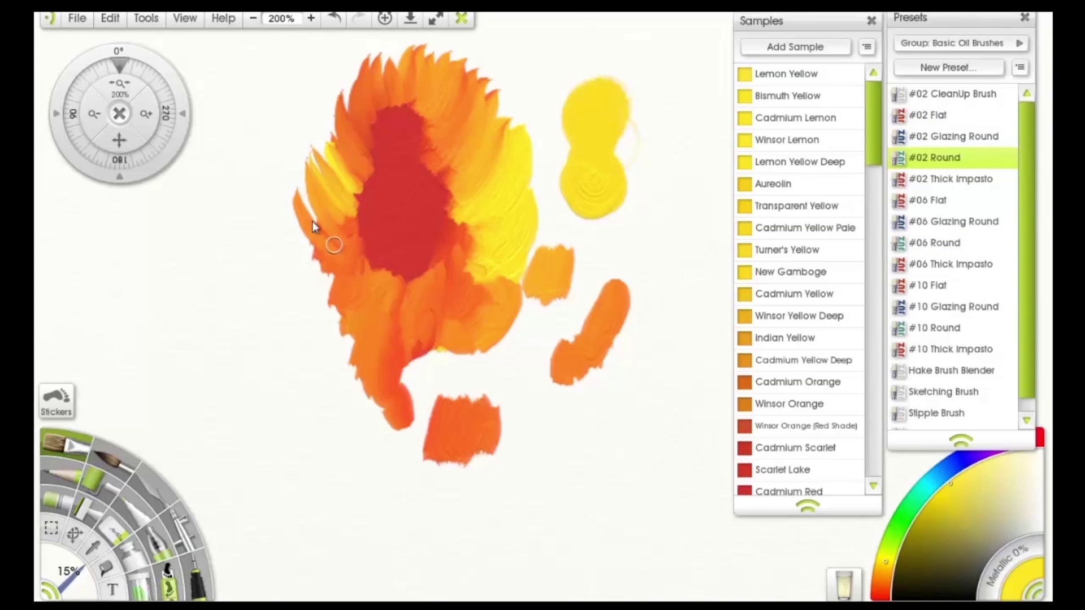
mouse_move(314, 226)
left_mouse_down()
mouse_move(337, 274)
mouse_move(309, 265)
mouse_move(345, 323)
mouse_move(317, 310)
mouse_move(304, 331)
mouse_move(325, 360)
mouse_move(381, 343)
mouse_move(331, 379)
mouse_move(390, 393)
mouse_move(292, 305)
mouse_move(303, 282)
mouse_move(290, 227)
left_mouse_up()
mouse_move(318, 192)
left_mouse_down()
mouse_move(358, 154)
mouse_move(388, 174)
mouse_move(401, 161)
left_mouse_up()
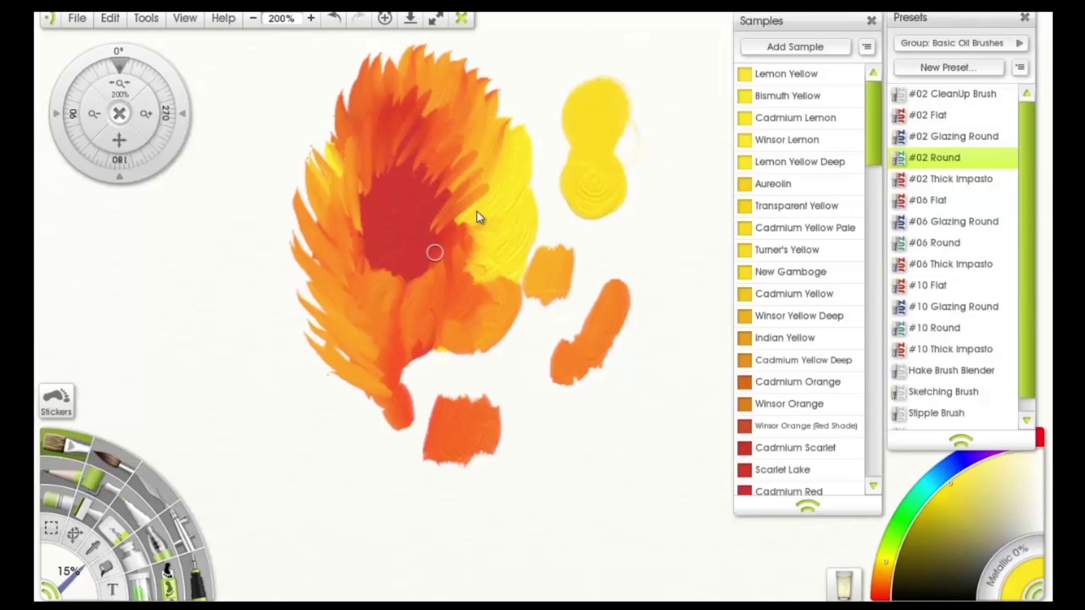
mouse_move(435, 253)
left_mouse_down()
mouse_move(492, 227)
mouse_move(499, 285)
left_mouse_up()
left_click_drag(441, 227, 440, 150)
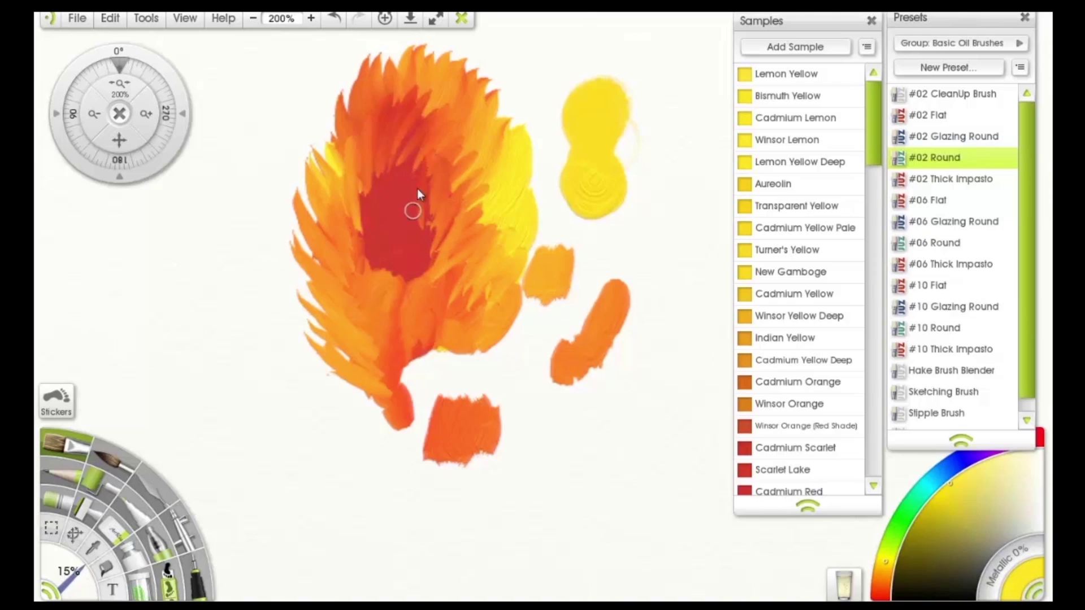
mouse_move(382, 141)
left_mouse_down()
mouse_move(379, 168)
mouse_move(362, 169)
mouse_move(354, 187)
mouse_move(350, 215)
left_mouse_up()
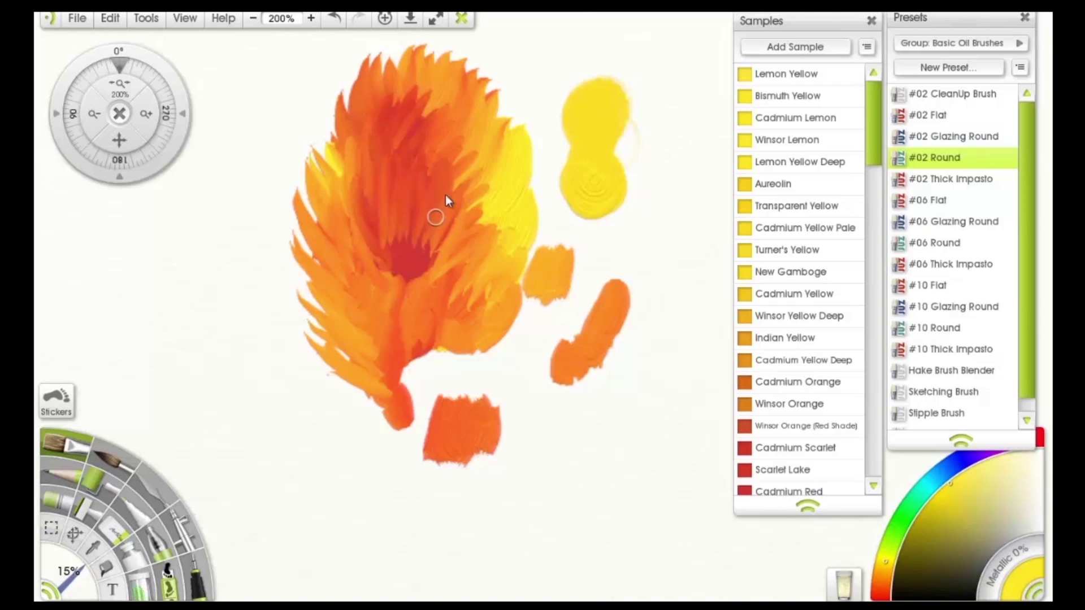
mouse_move(446, 257)
left_mouse_down()
mouse_move(422, 286)
mouse_move(410, 283)
mouse_move(385, 170)
left_mouse_up()
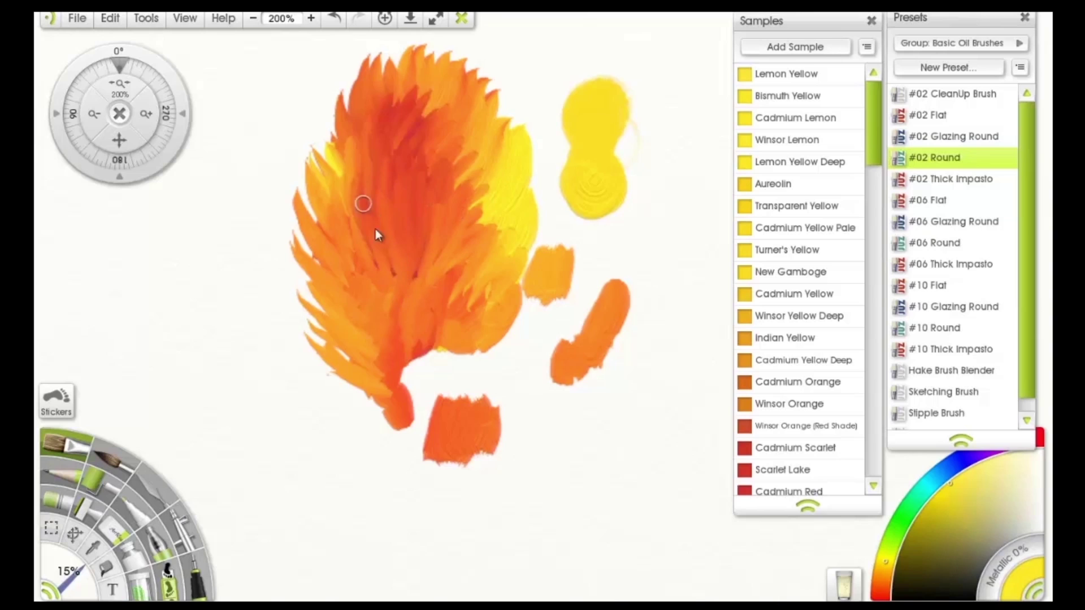
Step: Cover the flame's lower middle with orange strokes, shaping a pointed lower tip
mouse_move(421, 301)
left_mouse_down()
mouse_move(362, 232)
mouse_move(385, 316)
mouse_move(354, 303)
mouse_move(336, 172)
mouse_move(375, 127)
mouse_move(403, 192)
mouse_move(449, 227)
mouse_move(477, 304)
left_mouse_up()
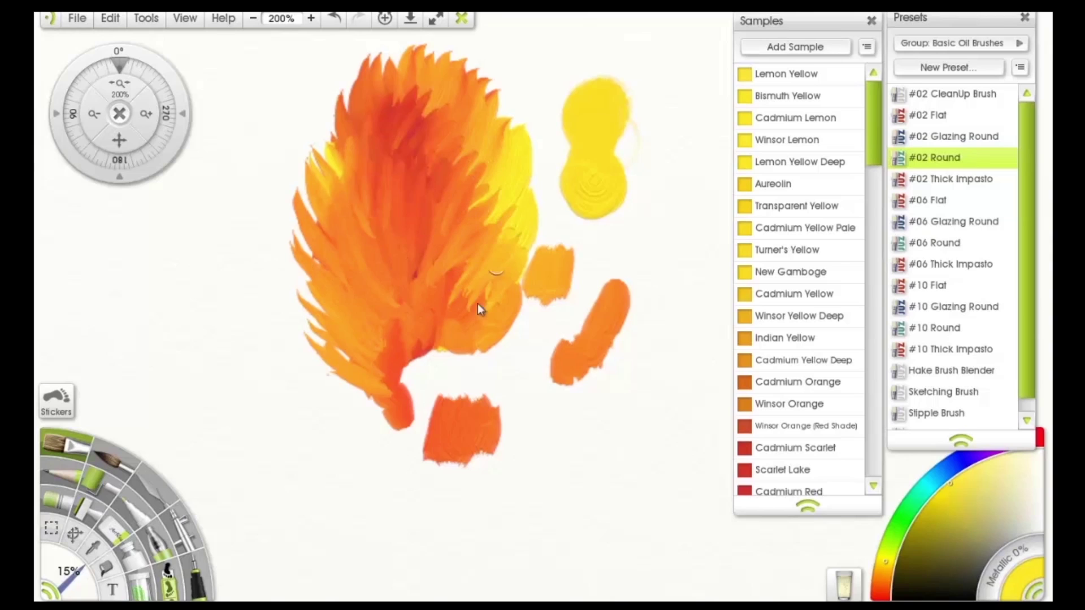
mouse_move(433, 350)
left_mouse_down()
mouse_move(470, 285)
mouse_move(369, 282)
mouse_move(401, 368)
mouse_move(402, 403)
mouse_move(384, 408)
mouse_move(412, 385)
mouse_move(314, 283)
mouse_move(272, 272)
mouse_move(296, 305)
mouse_move(318, 294)
mouse_move(360, 351)
mouse_move(431, 397)
mouse_move(435, 377)
mouse_move(416, 368)
mouse_move(431, 373)
mouse_move(422, 337)
mouse_move(426, 367)
mouse_move(458, 299)
mouse_move(487, 306)
mouse_move(510, 306)
left_mouse_up()
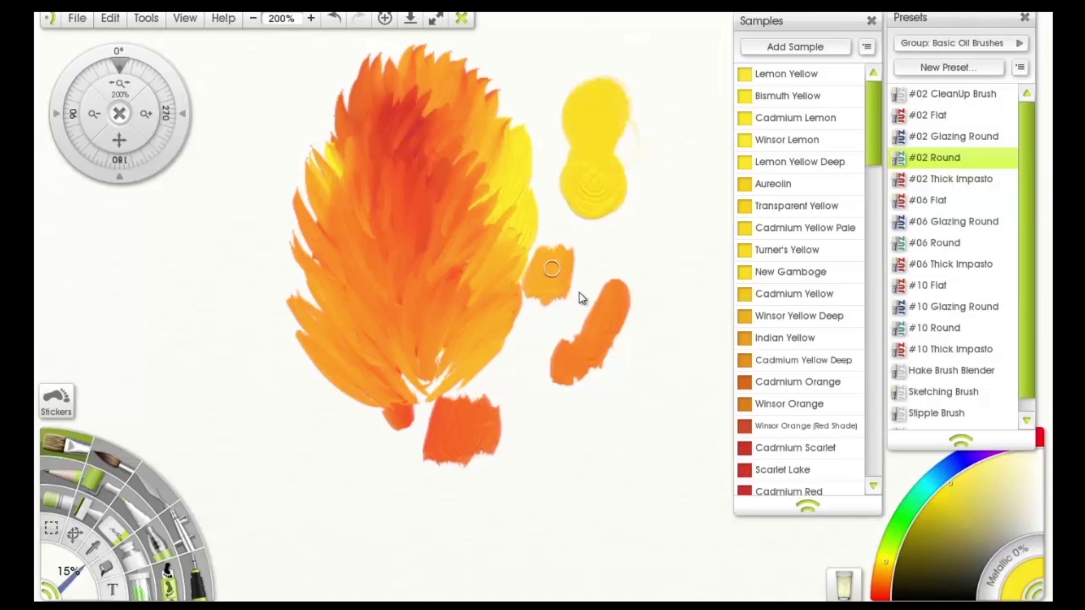
left_click_drag(452, 345, 415, 392)
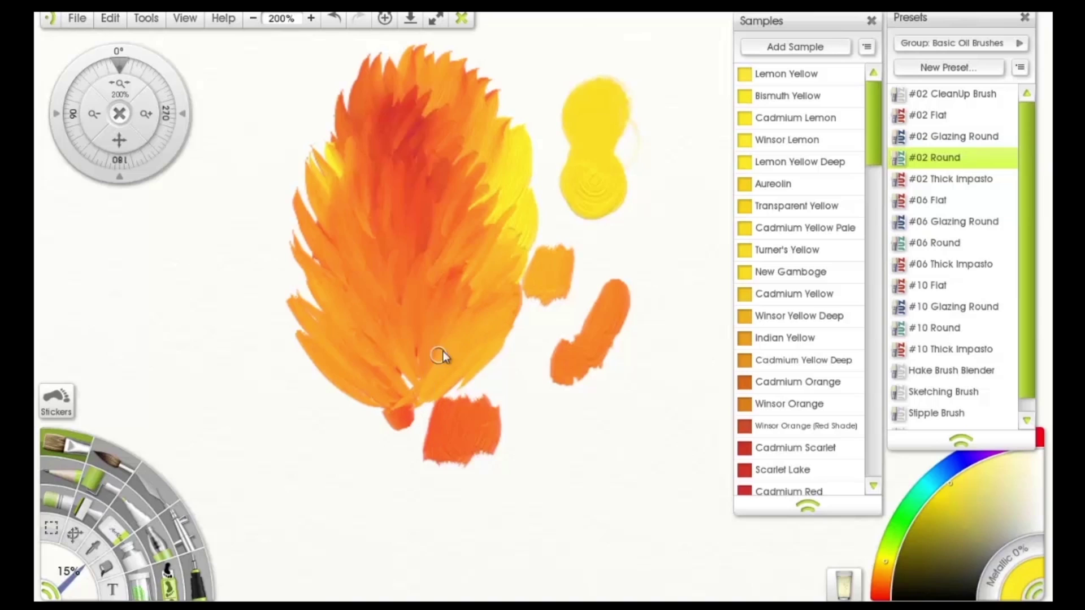
mouse_move(400, 403)
left_mouse_down()
mouse_move(407, 356)
mouse_move(378, 283)
mouse_move(393, 392)
mouse_move(369, 407)
mouse_move(339, 382)
left_mouse_up()
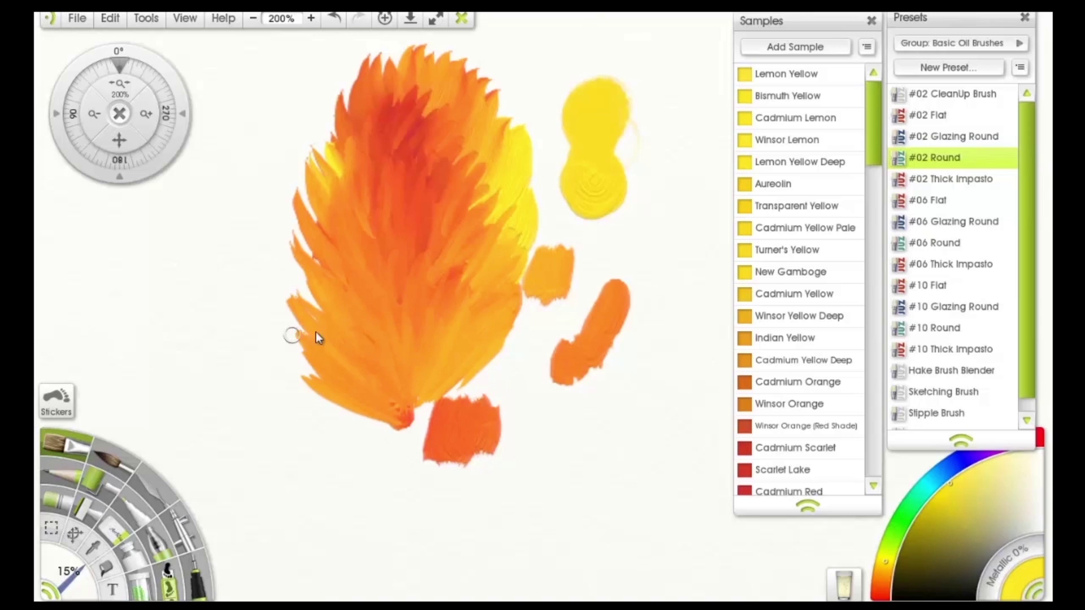
mouse_move(292, 335)
left_mouse_down()
mouse_move(381, 346)
mouse_move(411, 406)
mouse_move(407, 397)
mouse_move(504, 327)
left_mouse_up()
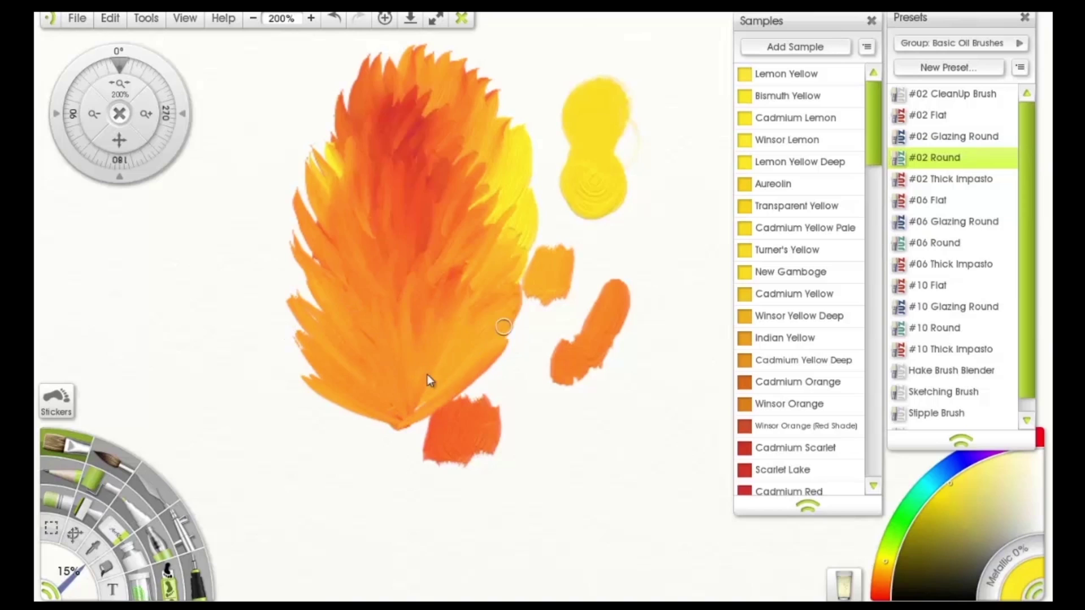
mouse_move(427, 375)
left_mouse_down()
mouse_move(521, 322)
mouse_move(468, 384)
mouse_move(456, 369)
mouse_move(520, 266)
left_mouse_up()
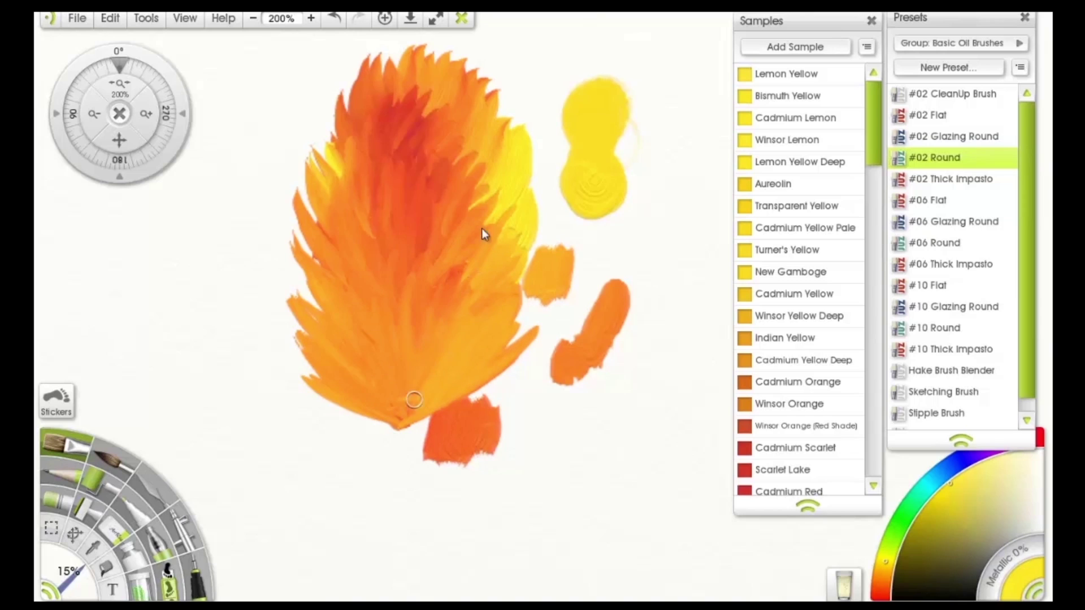
left_click_drag(414, 400, 424, 390)
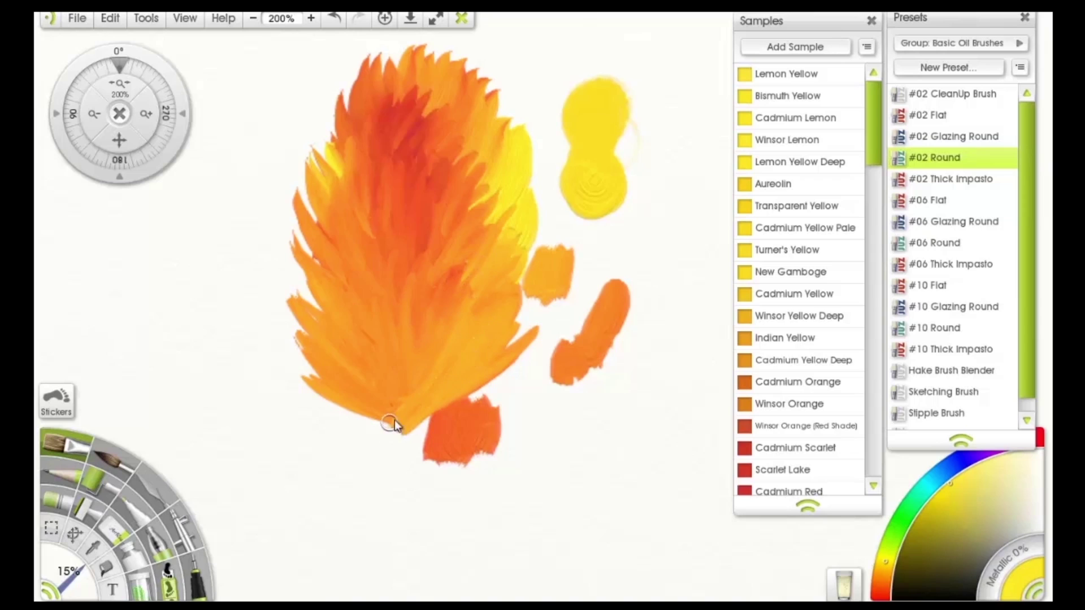
mouse_move(392, 424)
left_mouse_down()
mouse_move(319, 342)
mouse_move(362, 395)
mouse_move(281, 259)
mouse_move(330, 298)
left_mouse_up()
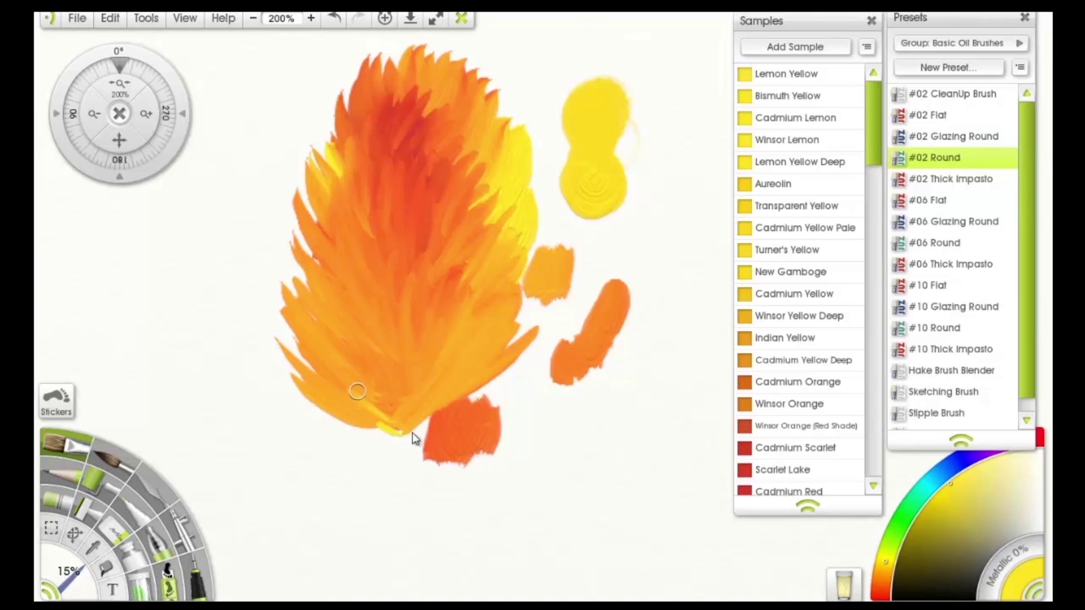
mouse_move(413, 439)
left_mouse_down()
mouse_move(312, 348)
mouse_move(408, 425)
mouse_move(369, 361)
left_mouse_up()
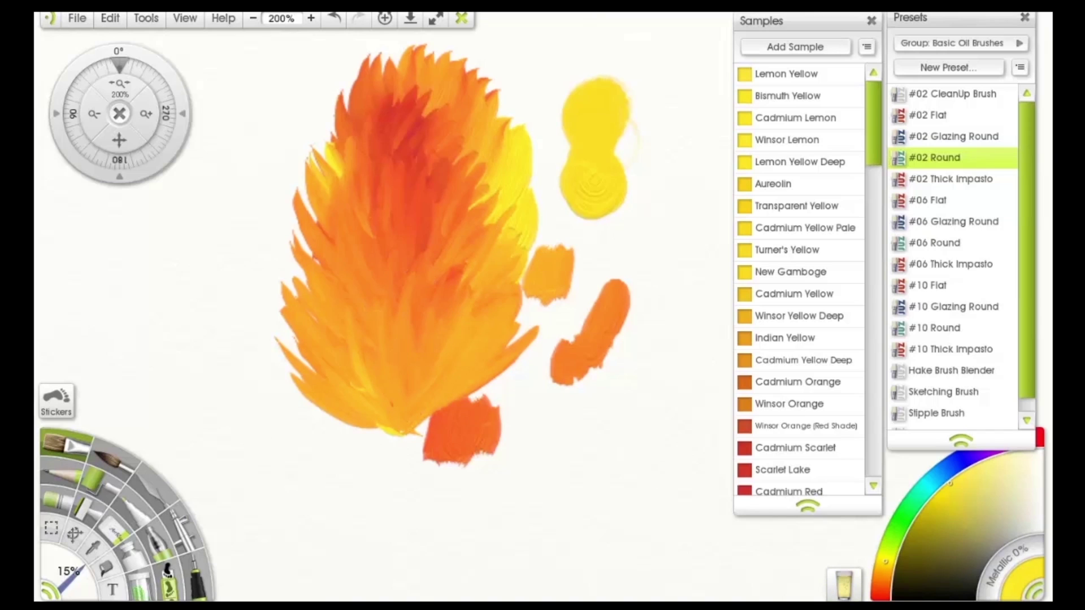
Step: With thinners at 0%, paint yellow-orange streaks across the flame's lower left and right
left_click_drag(203, 176, 162, 173)
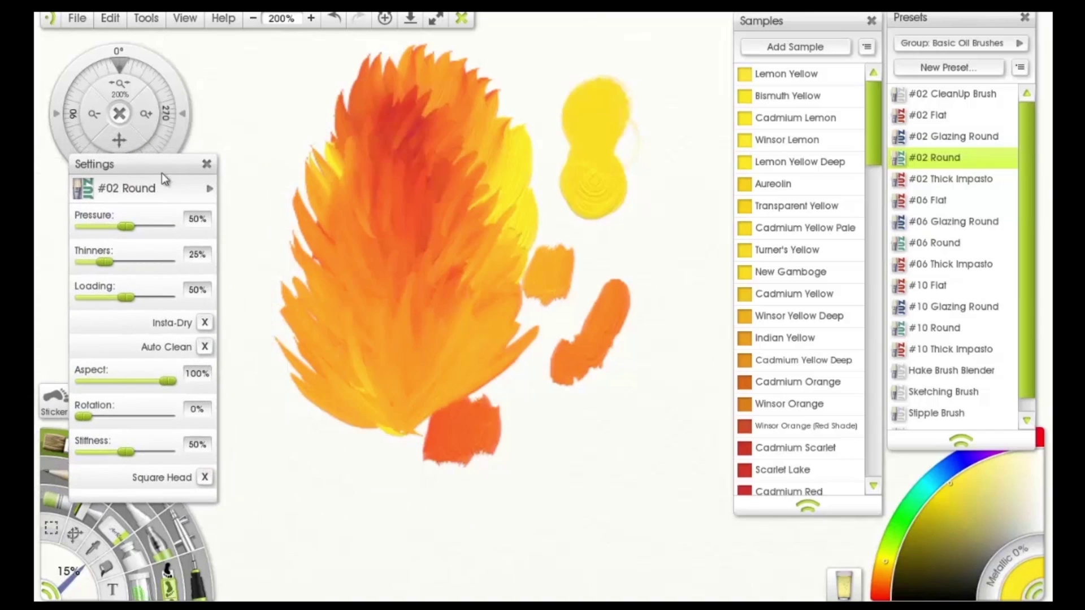
mouse_move(163, 299)
left_mouse_down()
mouse_move(141, 299)
mouse_move(164, 300)
left_mouse_up()
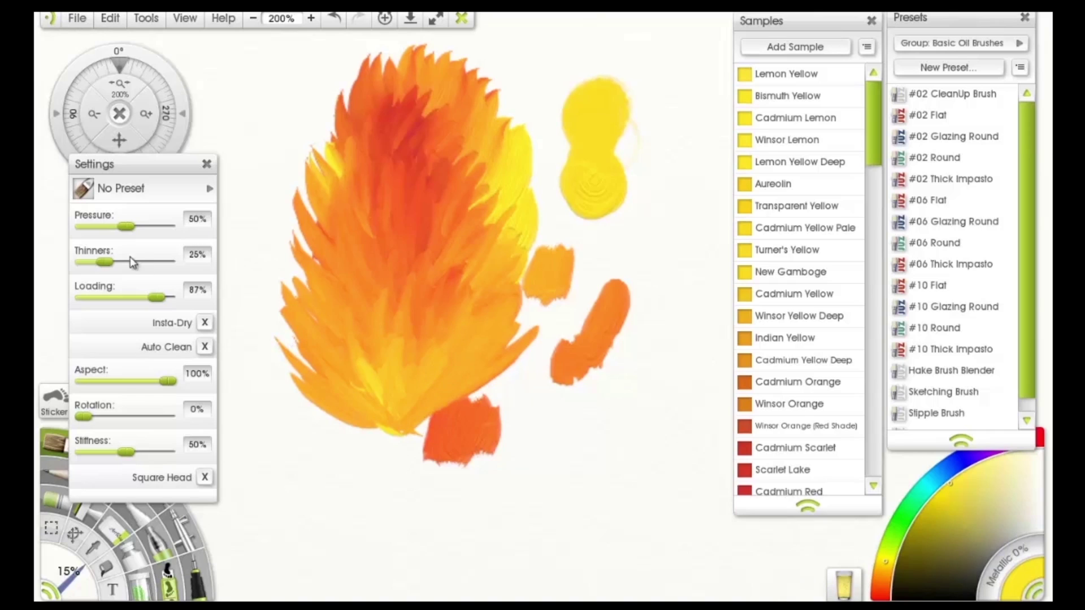
left_click_drag(132, 261, 145, 261)
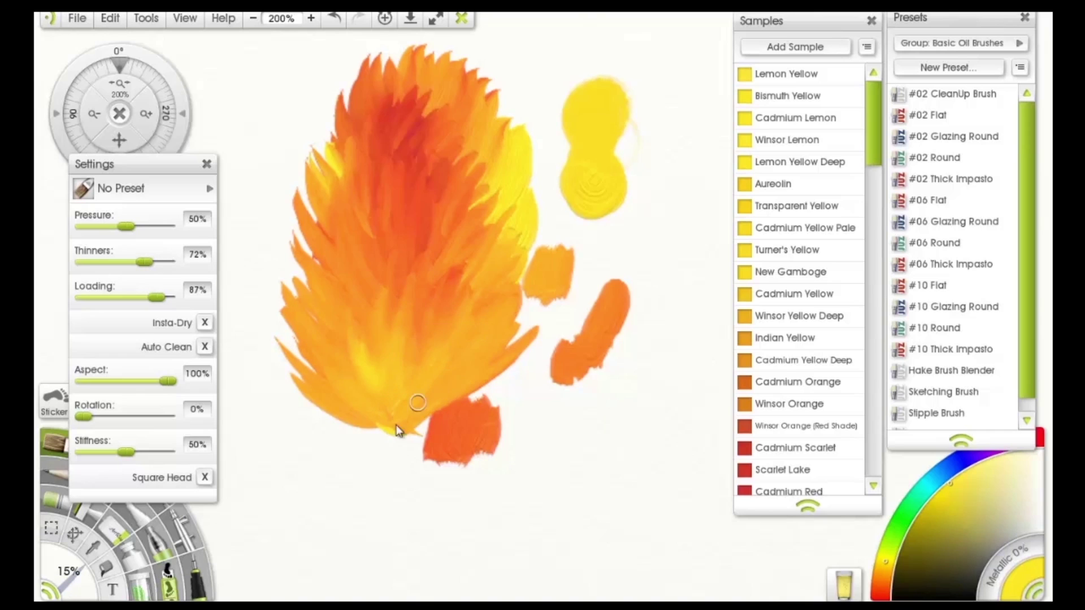
left_click_drag(127, 269, 79, 266)
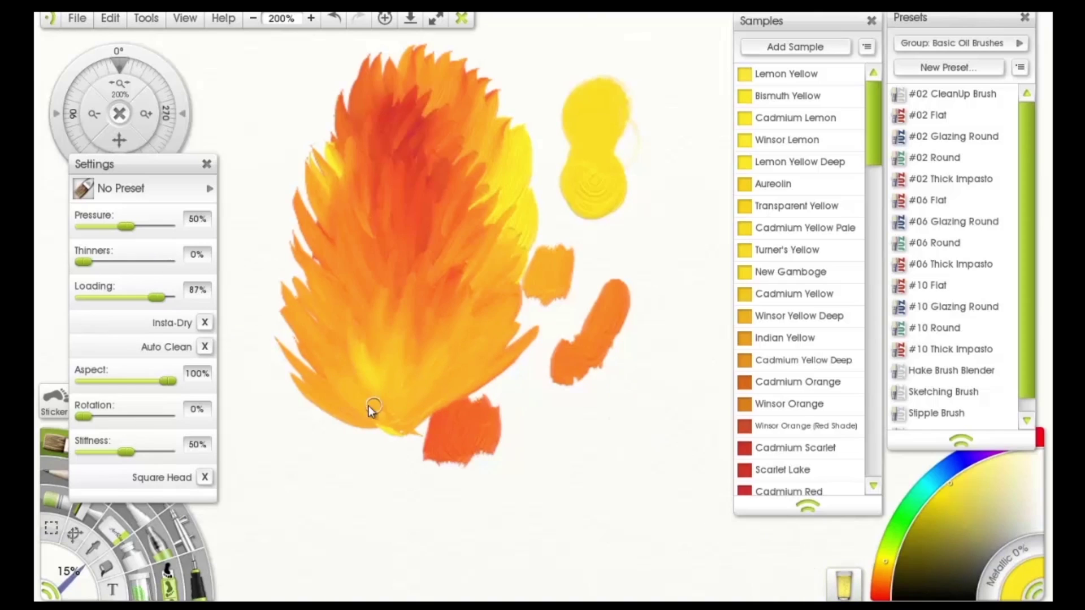
mouse_move(368, 406)
left_mouse_down()
mouse_move(330, 351)
mouse_move(392, 421)
mouse_move(334, 330)
mouse_move(378, 369)
left_mouse_up()
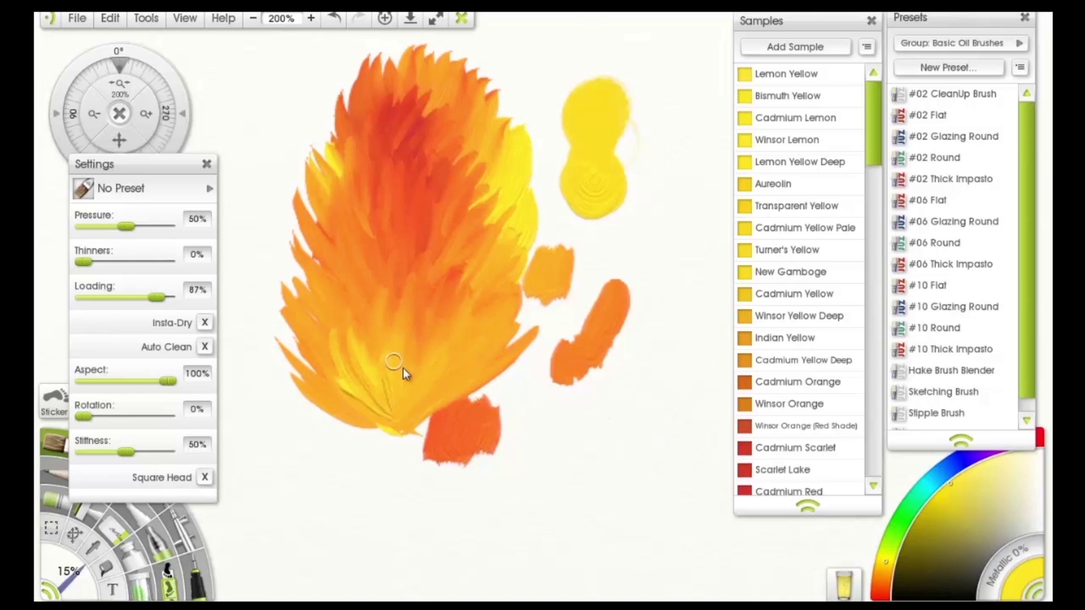
left_click_drag(462, 346, 499, 349)
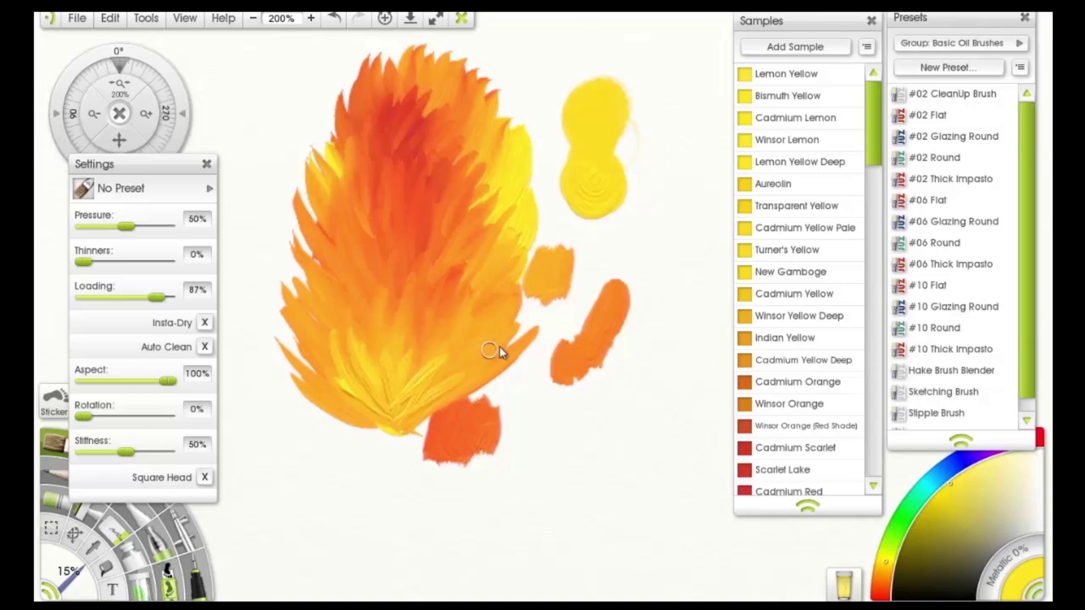
Step: Set thinners to 48%, move the Settings panel aside, and pick the Palette Knife
left_click_drag(83, 262, 123, 262)
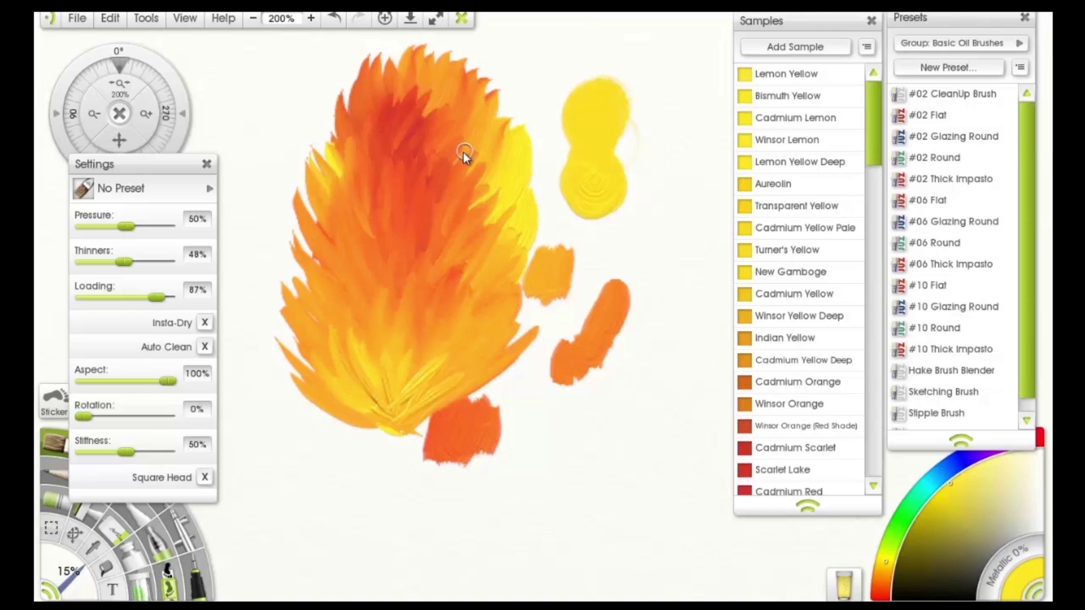
left_click_drag(168, 165, 688, 178)
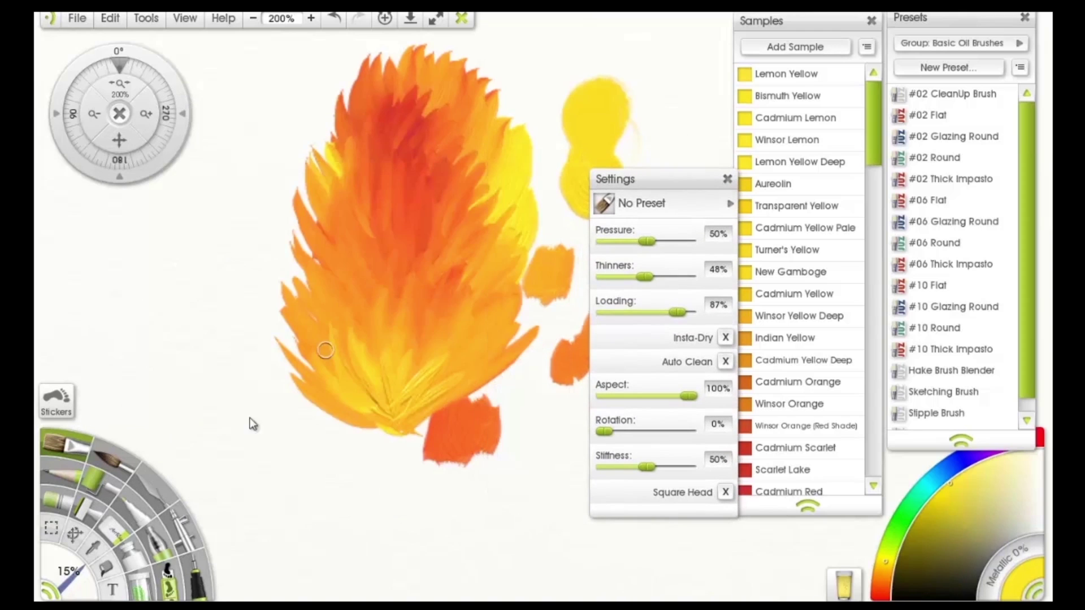
left_click(155, 490)
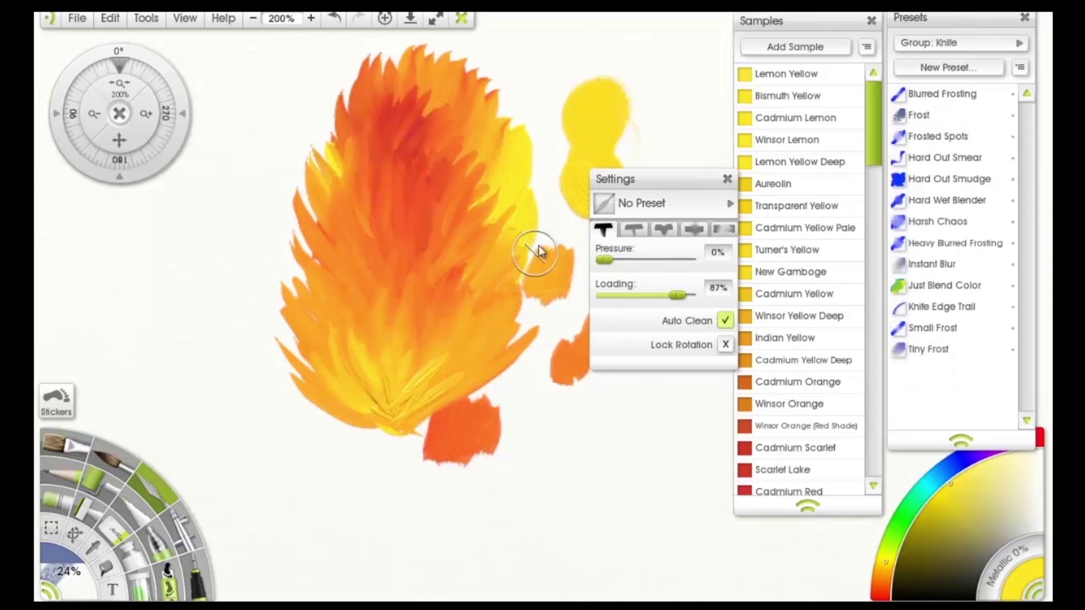
Step: Move the settings panel off the painting and size the Palette Knife to about 13%
mouse_move(656, 179)
left_mouse_down()
mouse_move(639, 377)
mouse_move(669, 375)
left_mouse_up()
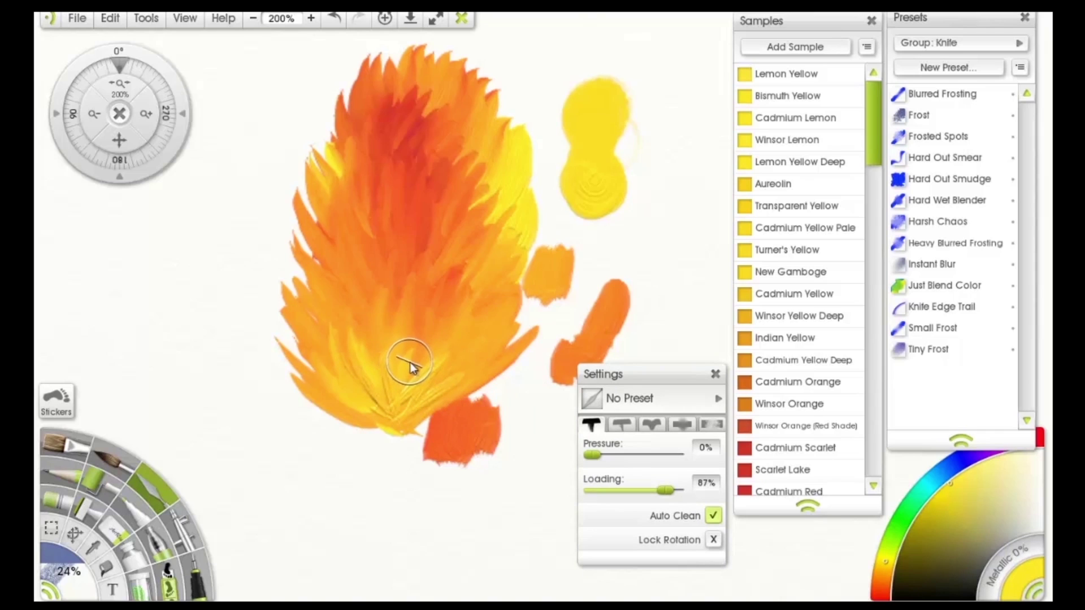
key("bracketleft")
key("bracketleft")
key("bracketleft")
key("bracketleft")
key("bracketleft")
key("bracketleft")
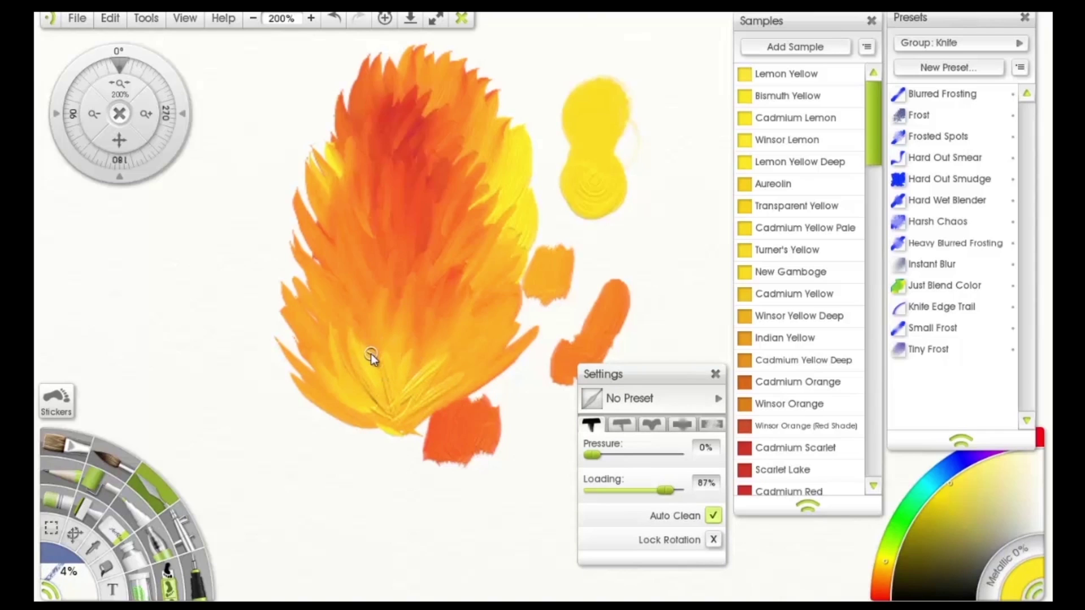
key("bracketright")
key("bracketright")
key("bracketright")
mouse_move(64, 572)
left_mouse_down()
mouse_move(55, 550)
mouse_move(55, 561)
left_mouse_up()
key("bracketleft")
key("bracketleft")
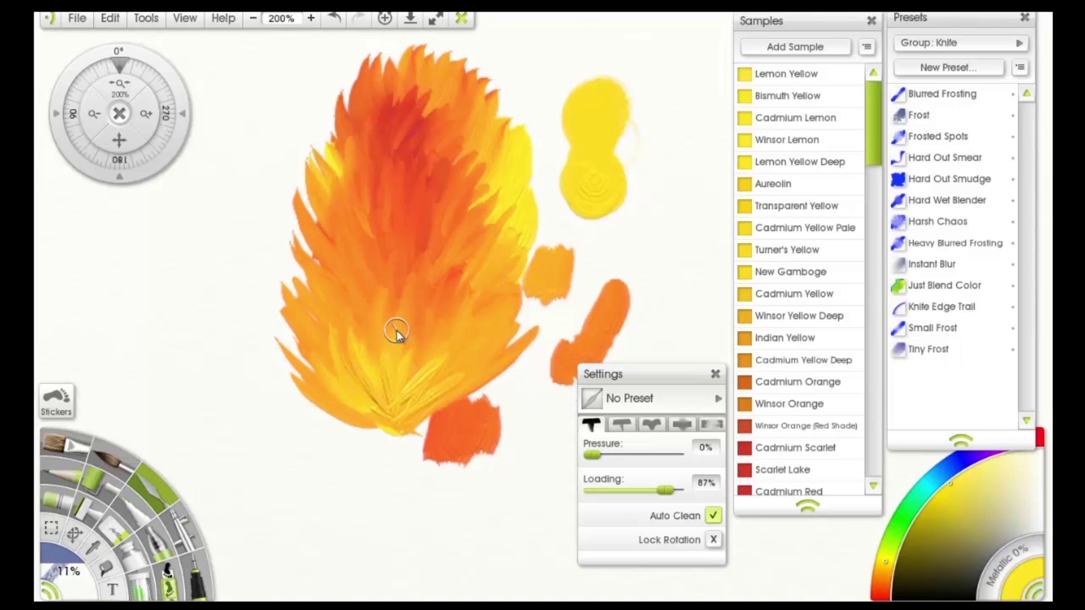
key("bracketleft")
key("bracketleft")
key("bracketright")
key("bracketright")
Step: Smear the lower flame's yellow streaks with the knife into a smoother blend
left_click_drag(361, 371, 392, 364)
left_click_drag(666, 490, 589, 491)
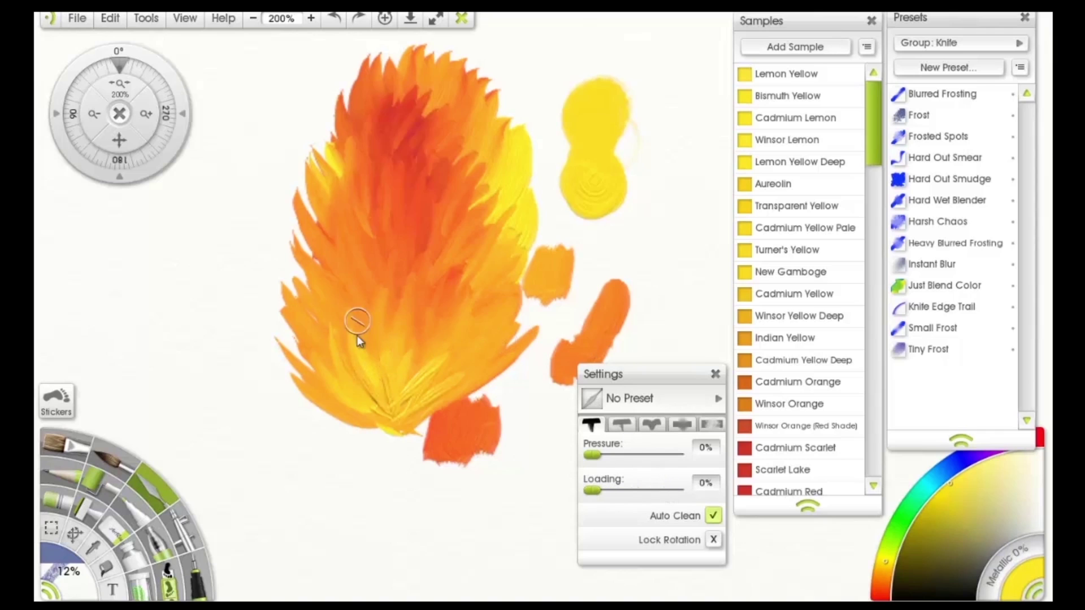
mouse_move(345, 334)
left_mouse_down()
mouse_move(344, 387)
mouse_move(339, 332)
mouse_move(366, 403)
mouse_move(373, 325)
mouse_move(404, 410)
mouse_move(373, 300)
mouse_move(397, 414)
mouse_move(391, 270)
left_mouse_up()
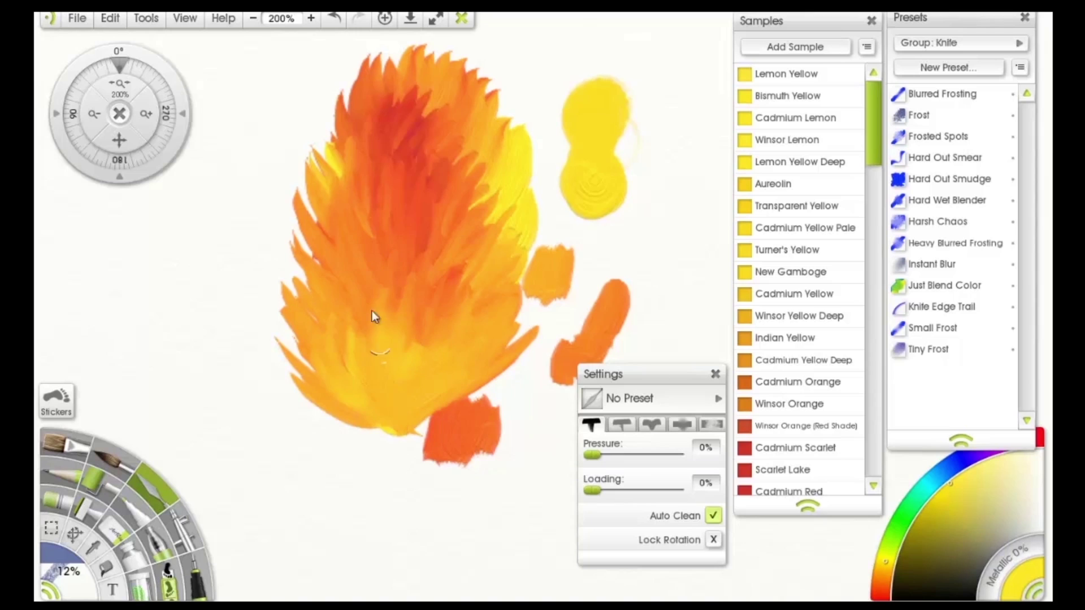
left_click_drag(350, 289, 337, 370)
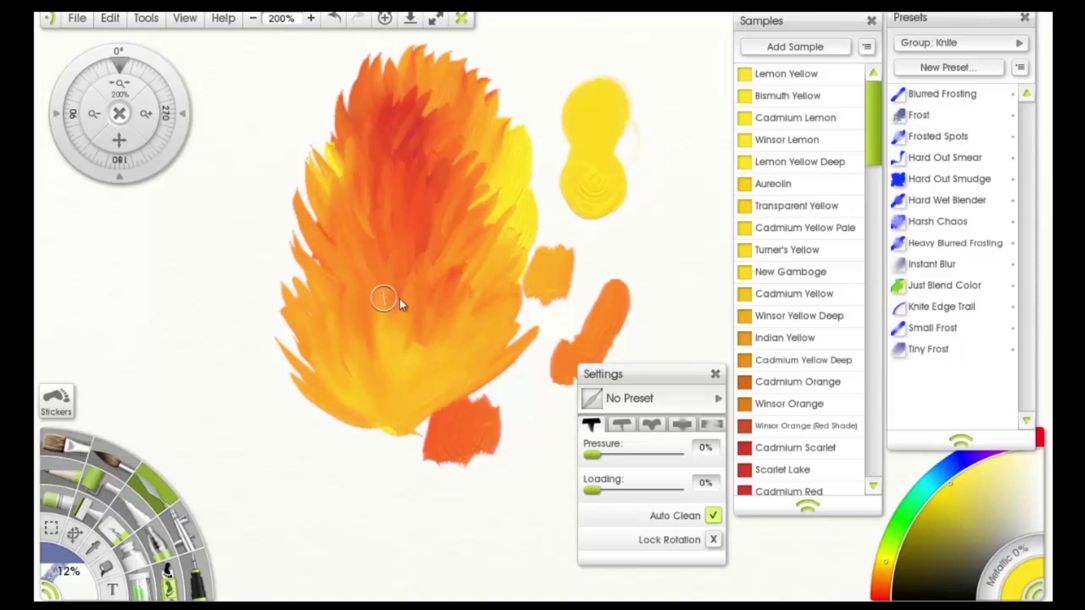
left_click(74, 452)
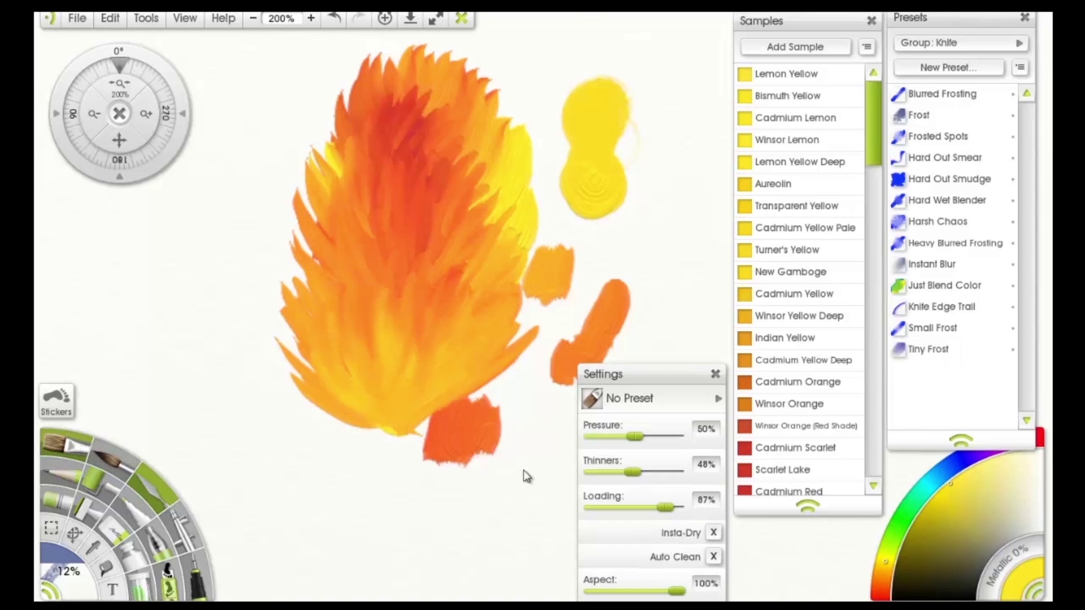
Step: Browse the Samples panel and choose Cadmium Red Deep as the oil colour
left_click(802, 491)
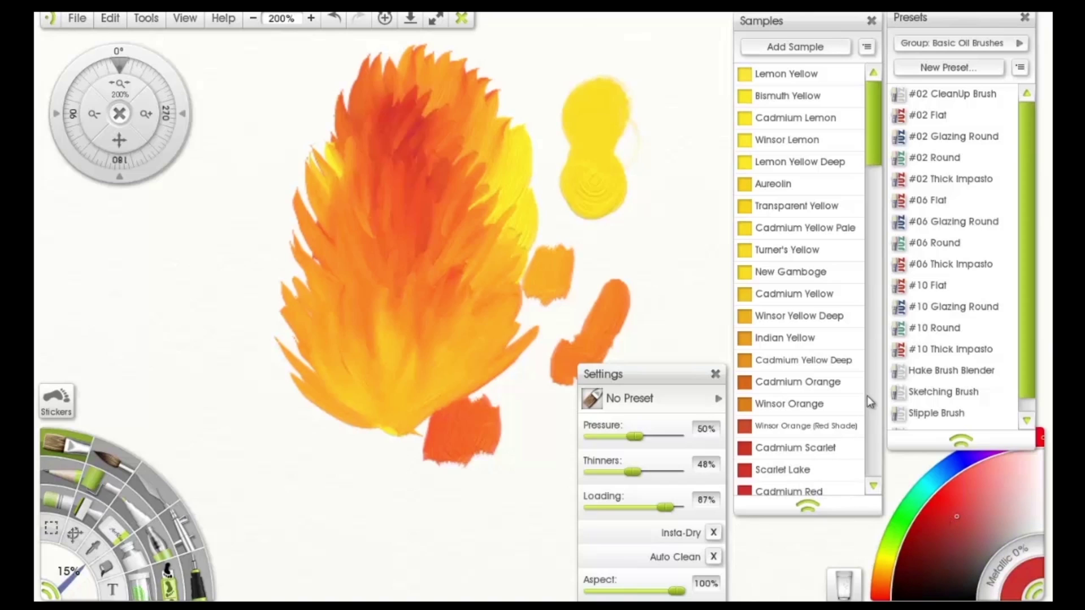
scroll(870, 171, "down", 3)
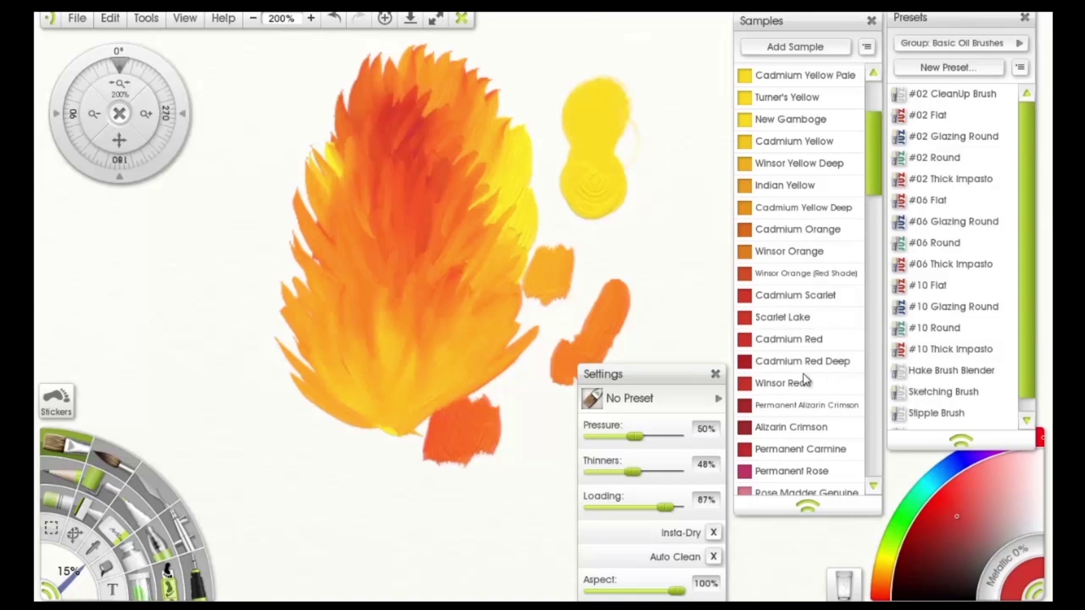
left_click(752, 452)
left_click_drag(869, 192, 873, 426)
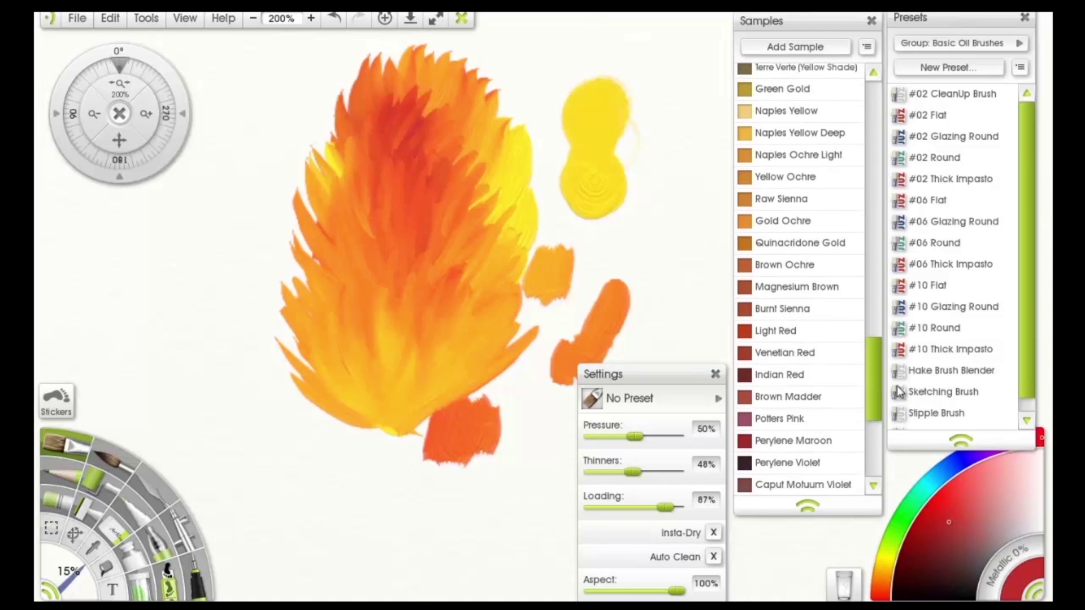
left_click_drag(898, 391, 882, 141)
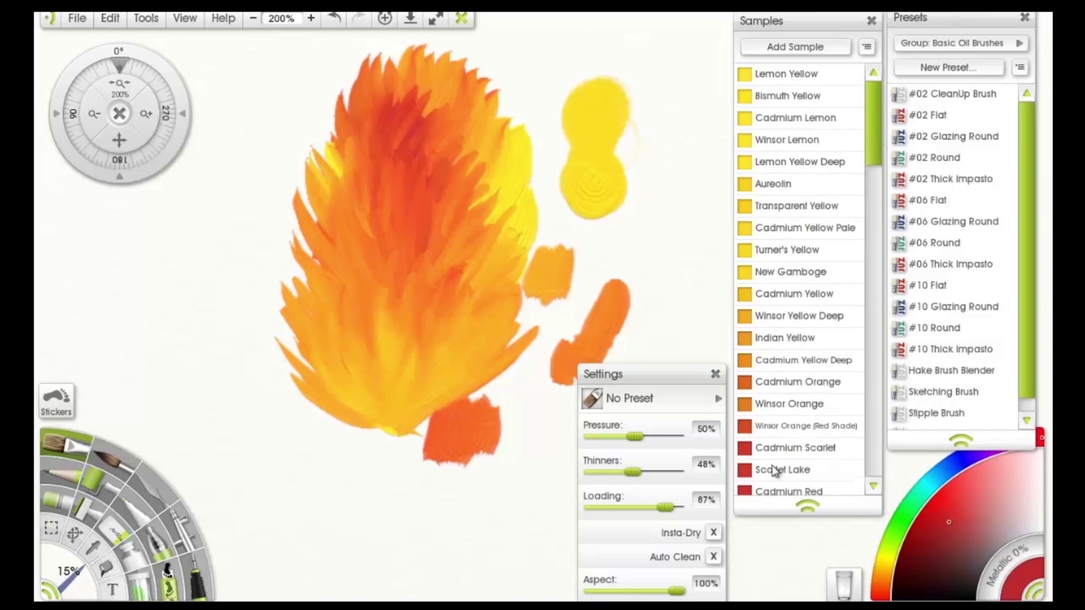
left_click_drag(878, 150, 879, 160)
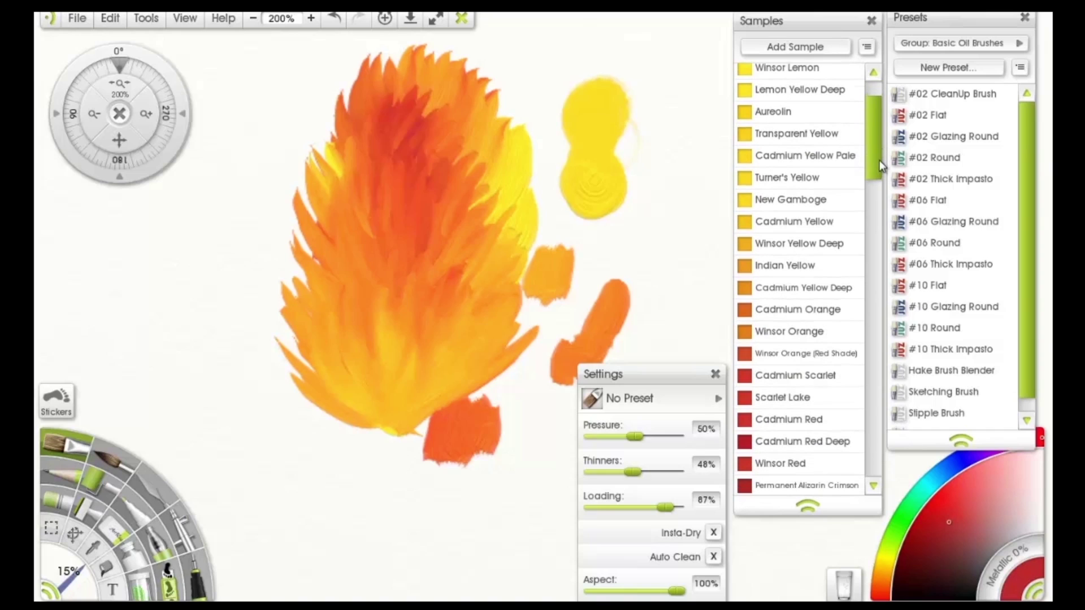
left_click(745, 446)
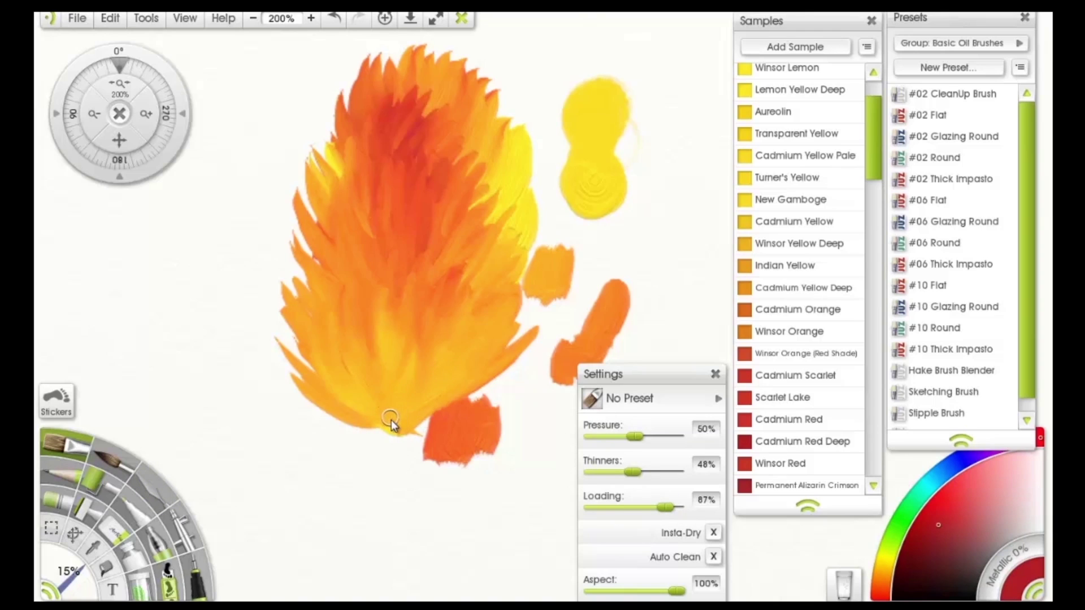
Step: Try a dark red stroke at the flame's bottom, undo it, and set loading to 0%
mouse_move(390, 424)
left_mouse_down()
mouse_move(357, 395)
mouse_move(394, 413)
left_mouse_up()
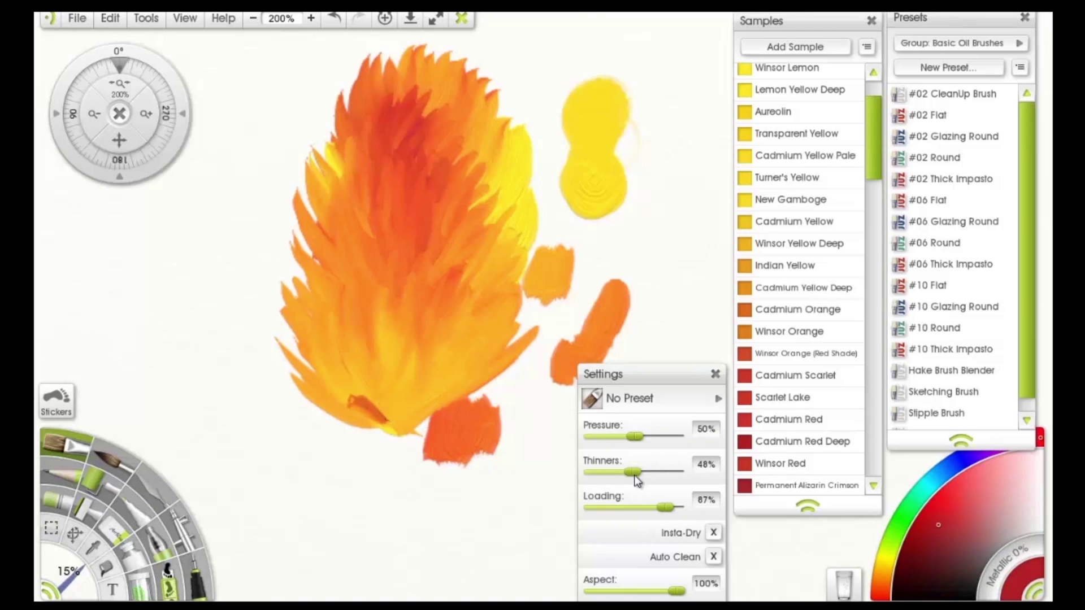
key("ctrl+z")
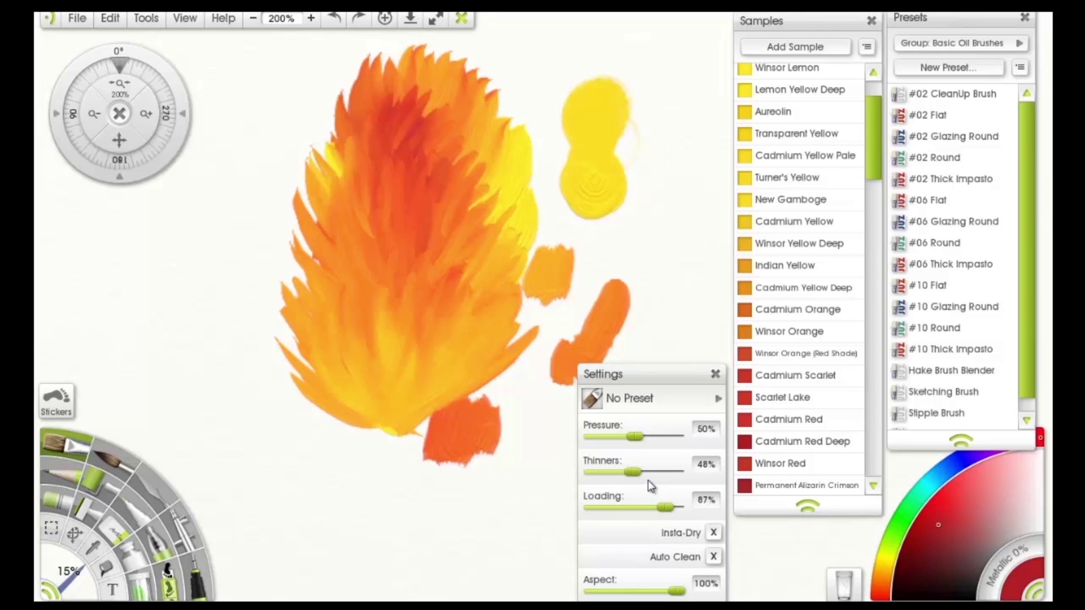
left_click_drag(664, 511, 593, 502)
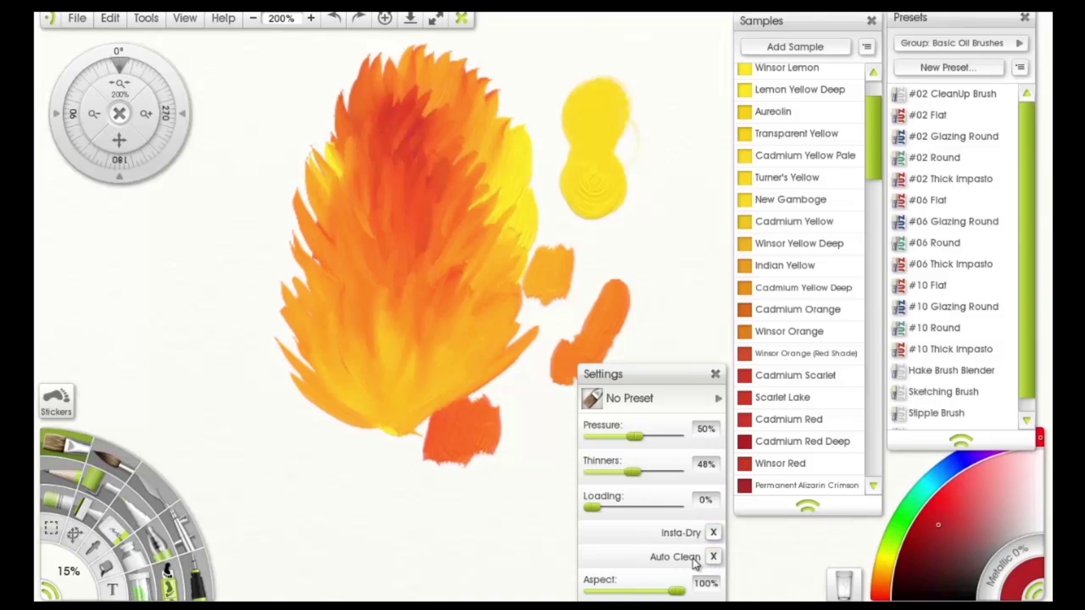
Step: With Auto Clean off, loading 92% and thinners 0%, paint dark orange strokes across the flame's base
left_click(714, 557)
left_click_drag(633, 504, 671, 507)
left_click_drag(633, 472, 571, 475)
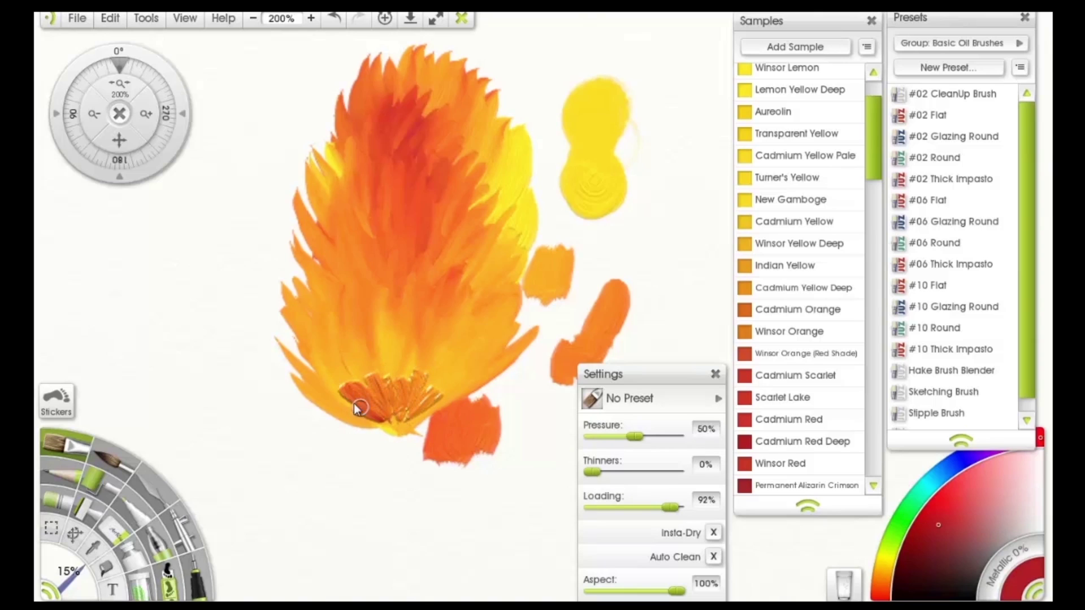
mouse_move(346, 389)
left_mouse_down()
mouse_move(429, 408)
mouse_move(398, 414)
mouse_move(445, 393)
mouse_move(432, 413)
left_mouse_up()
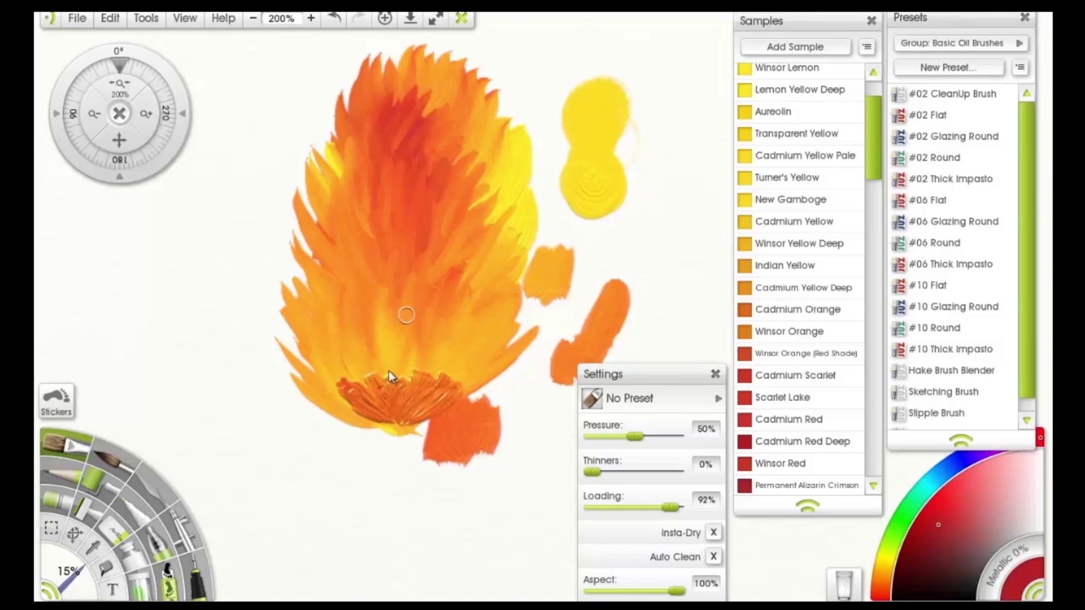
key("k")
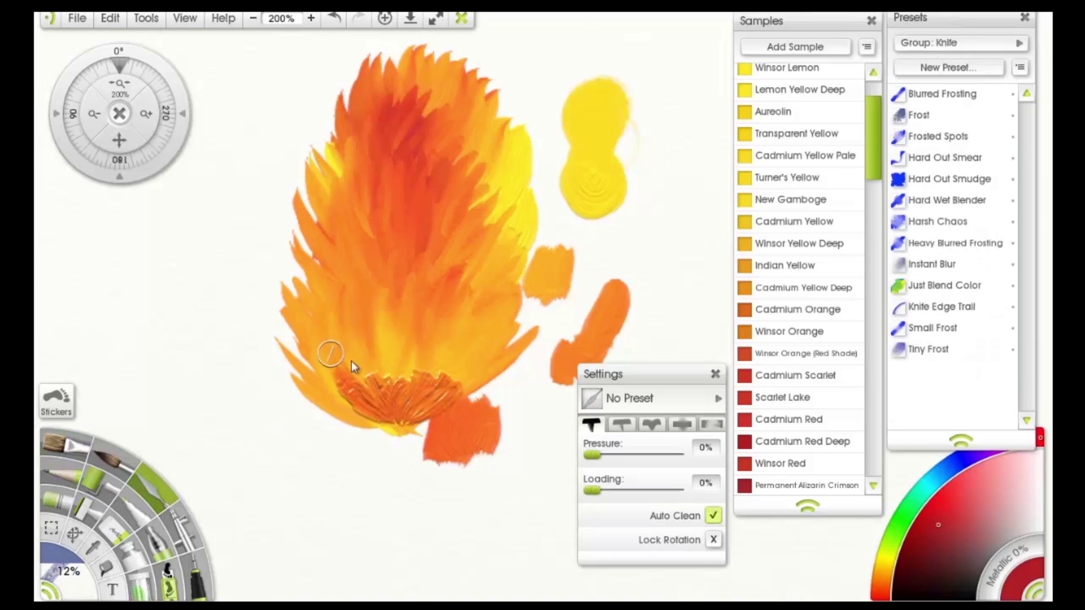
Step: Knife the dark orange streaks and yellow patch at the flame's bottom into one orange band
mouse_move(367, 378)
left_mouse_down()
mouse_move(400, 416)
mouse_move(383, 358)
mouse_move(408, 421)
mouse_move(391, 351)
mouse_move(409, 408)
mouse_move(403, 329)
mouse_move(416, 399)
mouse_move(424, 334)
mouse_move(420, 393)
mouse_move(448, 331)
mouse_move(433, 402)
mouse_move(467, 389)
left_mouse_up()
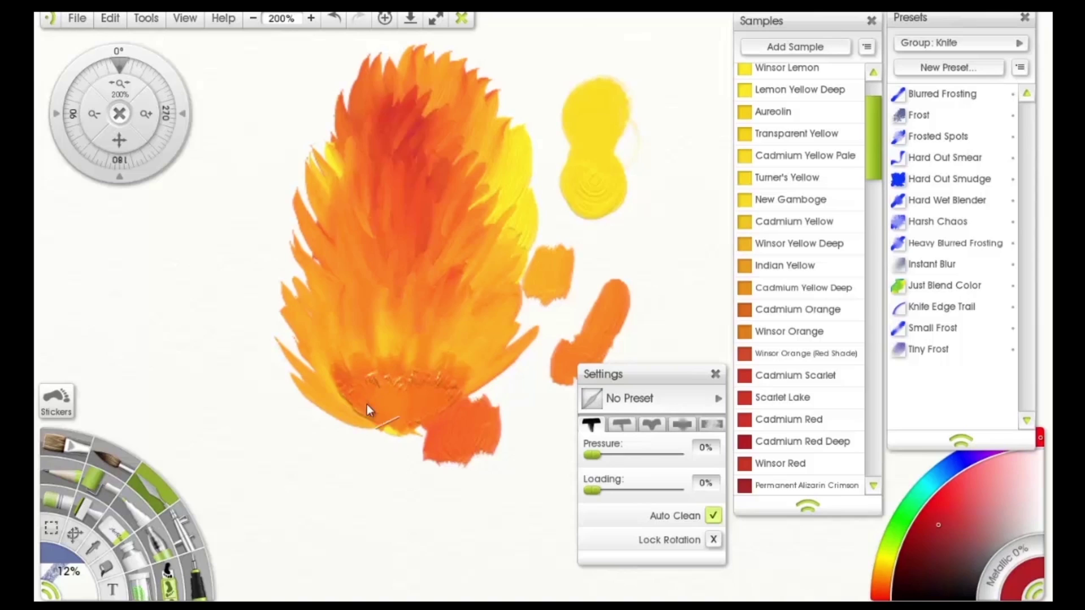
mouse_move(366, 405)
left_mouse_down()
mouse_move(335, 389)
mouse_move(384, 428)
mouse_move(389, 416)
mouse_move(341, 377)
mouse_move(377, 388)
mouse_move(403, 423)
mouse_move(378, 357)
mouse_move(408, 411)
mouse_move(430, 413)
mouse_move(393, 431)
mouse_move(398, 443)
mouse_move(411, 425)
mouse_move(393, 424)
mouse_move(385, 439)
mouse_move(424, 448)
left_mouse_up()
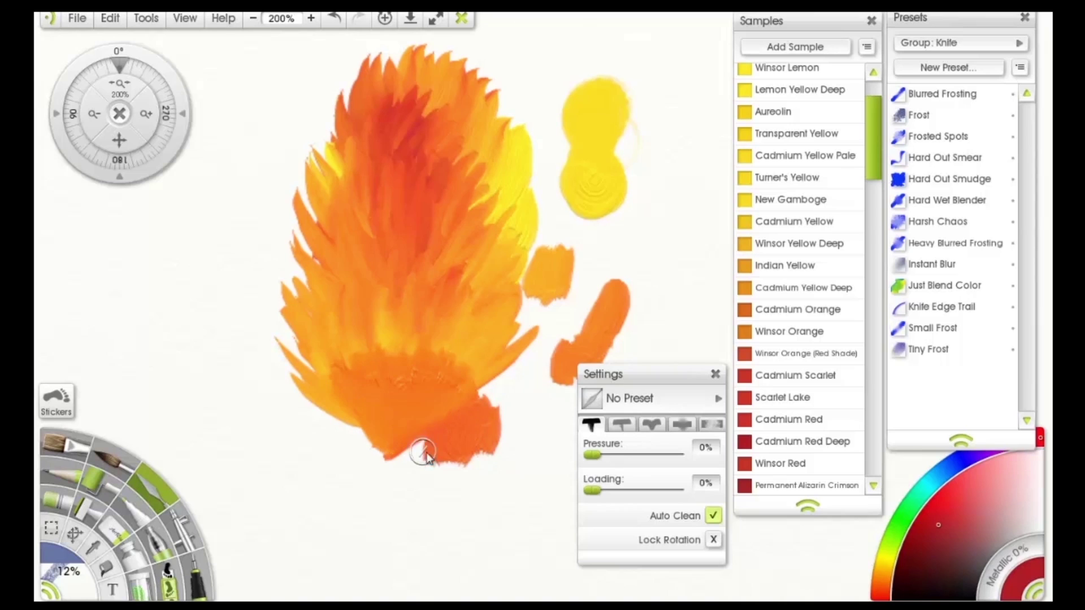
left_click(70, 452)
Step: Thin the paint to 27% and paint dark red strokes across the flame's base
mouse_move(395, 443)
left_mouse_down()
mouse_move(368, 412)
mouse_move(396, 433)
left_mouse_up()
key("ctrl+z")
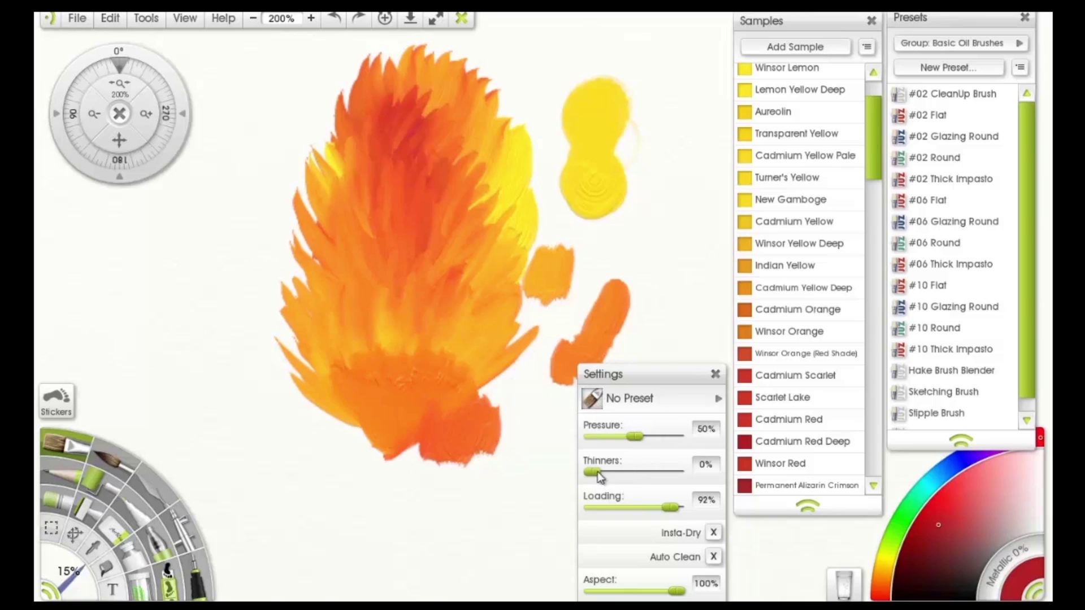
left_click_drag(595, 472, 615, 473)
left_click_drag(394, 429, 362, 409)
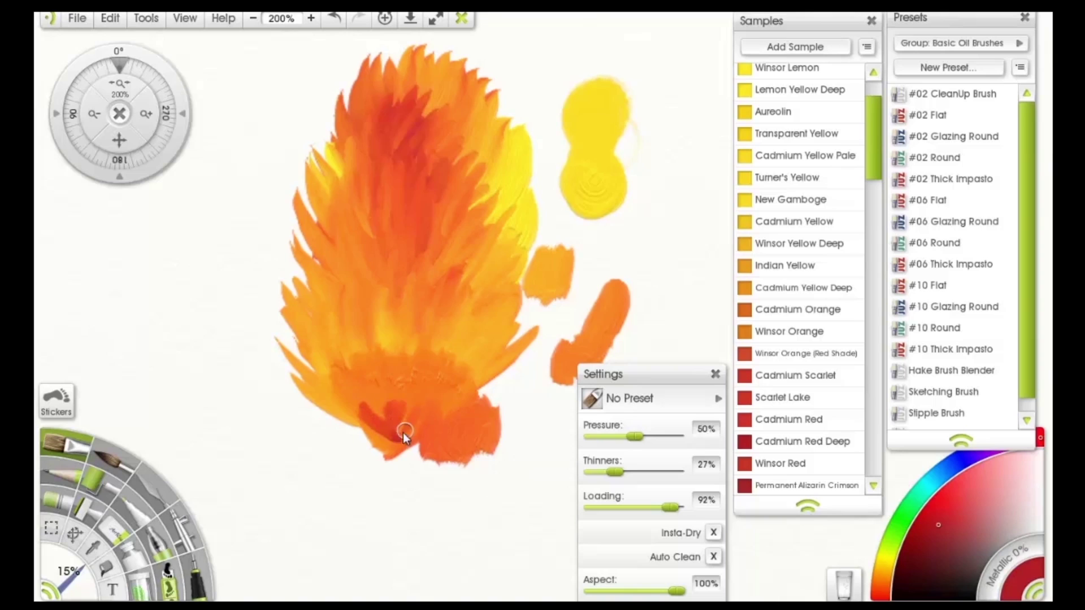
left_click(714, 556)
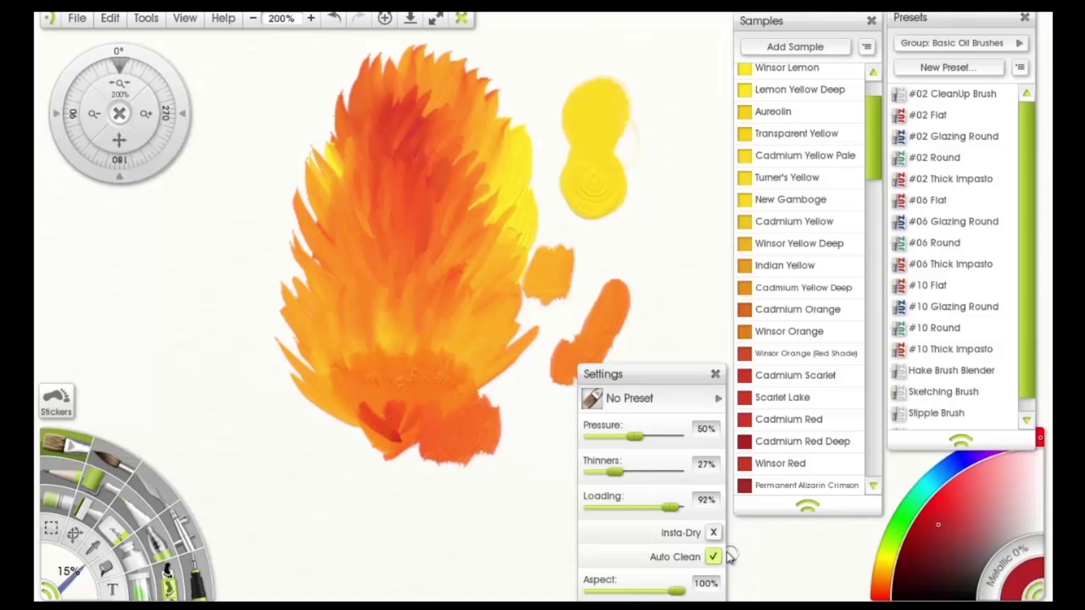
left_click_drag(394, 439, 401, 428)
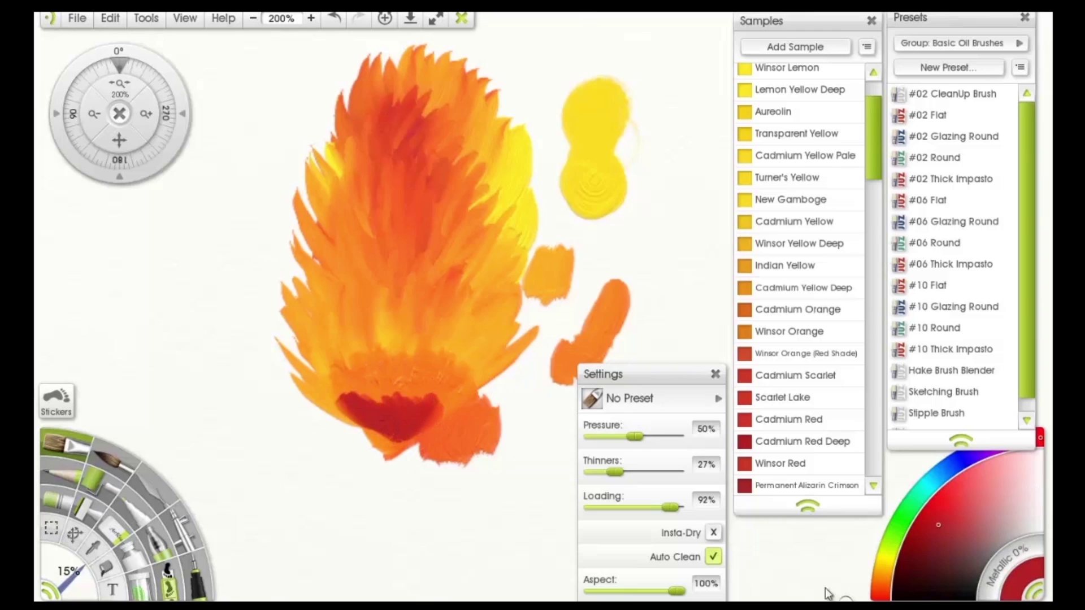
Step: Clean the brush and smear the red patch's lower edge into the surrounding orange
left_click(720, 562)
left_click(844, 591)
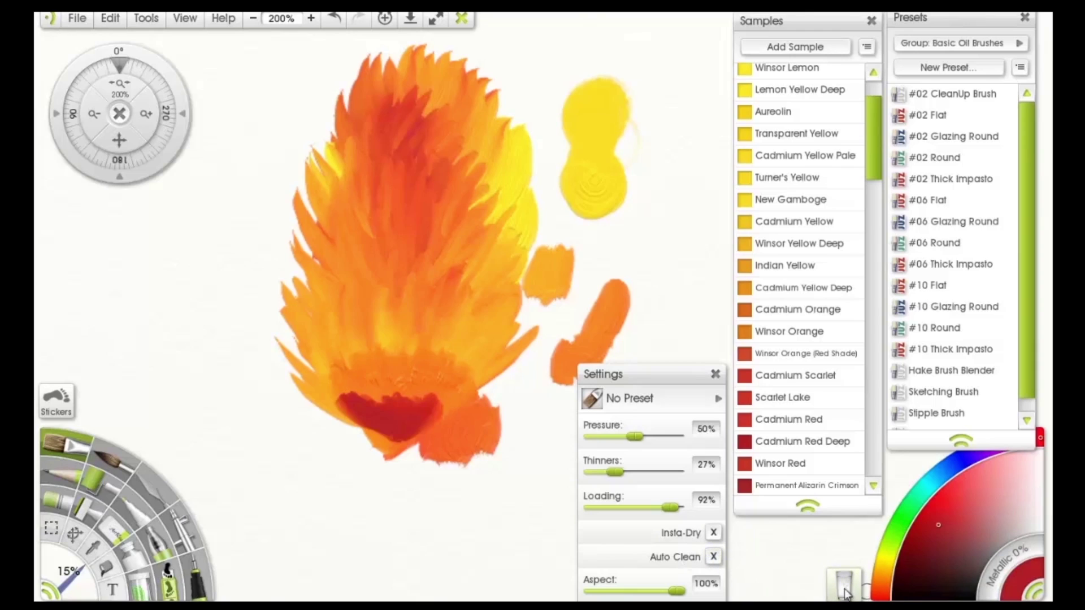
left_click(713, 561)
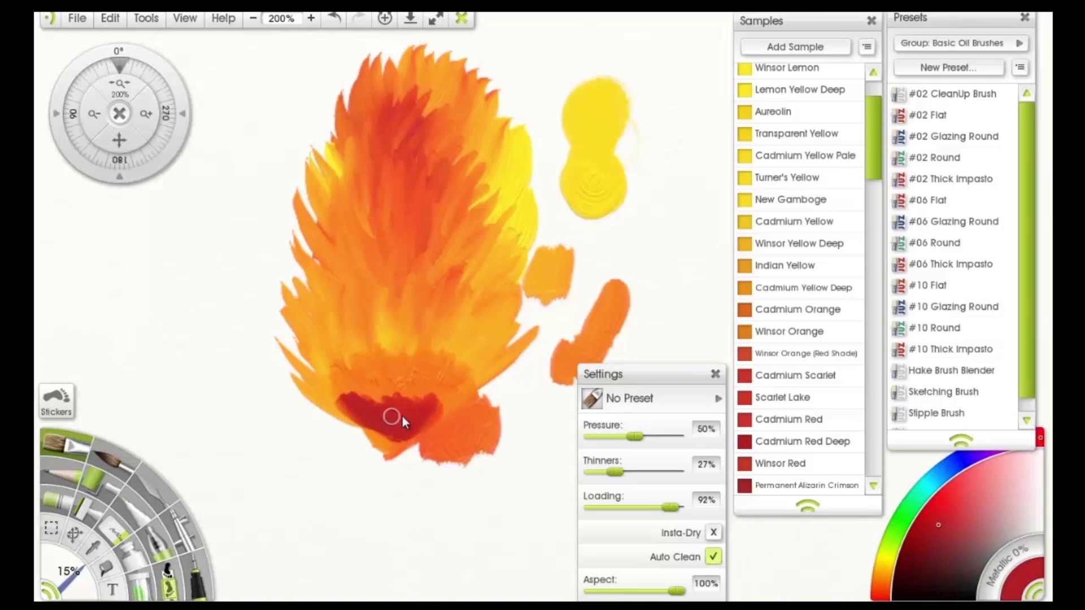
mouse_move(395, 417)
left_mouse_down()
mouse_move(433, 414)
mouse_move(401, 437)
left_mouse_up()
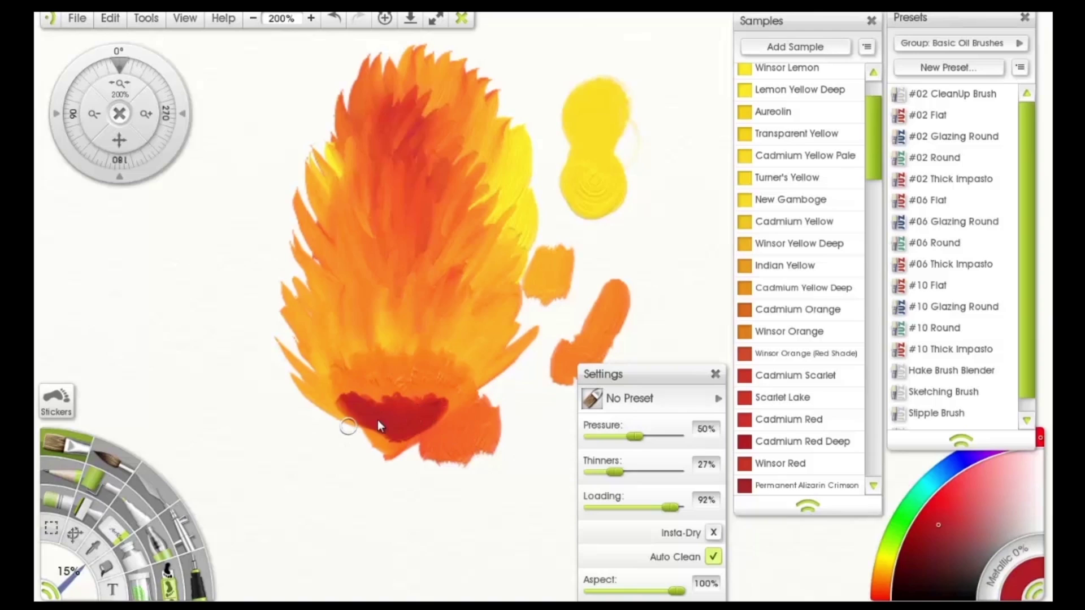
mouse_move(368, 412)
left_mouse_down()
mouse_move(384, 434)
mouse_move(359, 406)
mouse_move(394, 439)
mouse_move(384, 423)
mouse_move(375, 440)
mouse_move(398, 447)
mouse_move(361, 412)
mouse_move(395, 441)
mouse_move(411, 403)
mouse_move(452, 404)
mouse_move(394, 445)
mouse_move(460, 409)
mouse_move(426, 420)
mouse_move(461, 394)
mouse_move(449, 421)
mouse_move(400, 430)
mouse_move(435, 396)
mouse_move(389, 444)
mouse_move(388, 423)
mouse_move(351, 402)
mouse_move(383, 431)
mouse_move(360, 390)
mouse_move(368, 426)
mouse_move(387, 425)
mouse_move(392, 381)
left_mouse_up()
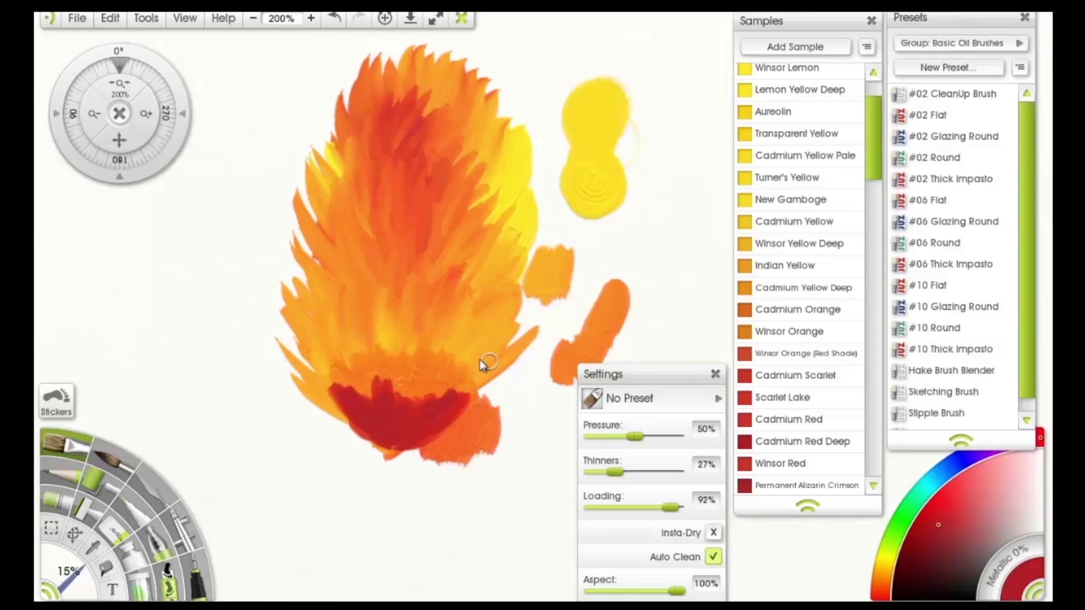
left_click(152, 489)
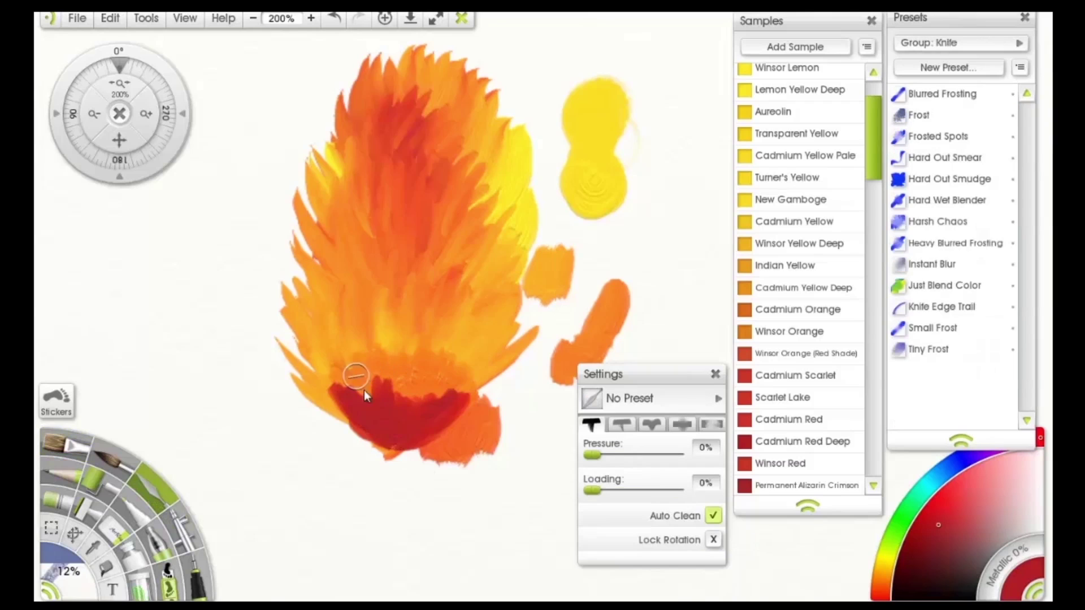
Step: Drag the dark red crescent into streaky red-orange licks toward the flame's lower-left edge
mouse_move(356, 388)
left_mouse_down()
mouse_move(366, 409)
mouse_move(348, 382)
mouse_move(367, 413)
mouse_move(348, 402)
mouse_move(370, 405)
mouse_move(357, 343)
mouse_move(396, 431)
mouse_move(378, 342)
mouse_move(397, 433)
mouse_move(377, 322)
mouse_move(402, 439)
mouse_move(419, 356)
mouse_move(405, 430)
left_mouse_up()
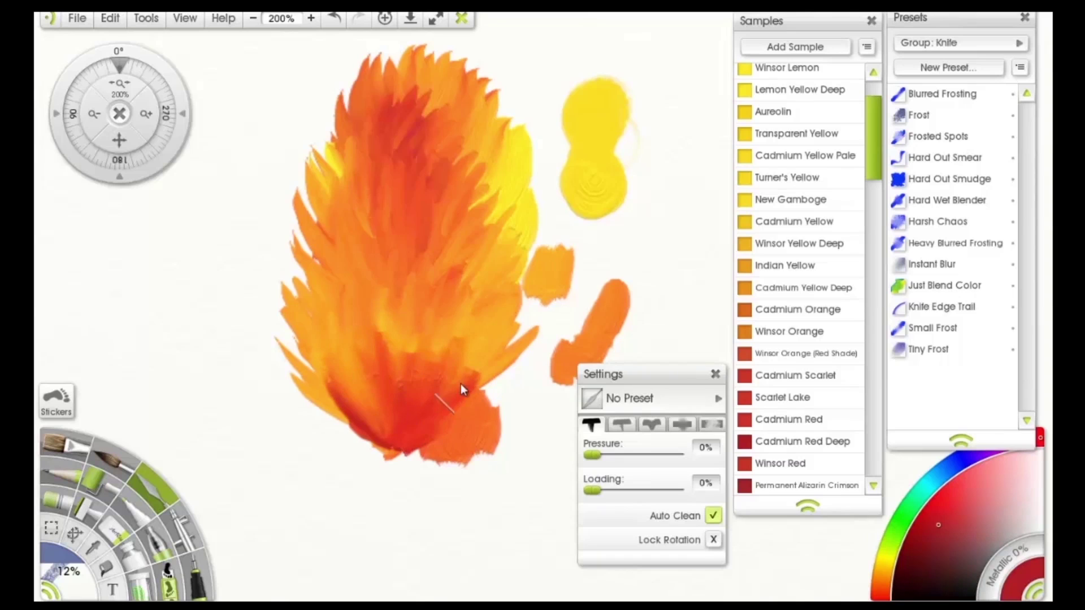
mouse_move(460, 384)
left_mouse_down()
mouse_move(391, 456)
mouse_move(406, 443)
mouse_move(346, 368)
mouse_move(375, 433)
mouse_move(362, 419)
mouse_move(326, 346)
mouse_move(376, 441)
mouse_move(337, 331)
mouse_move(405, 395)
left_mouse_up()
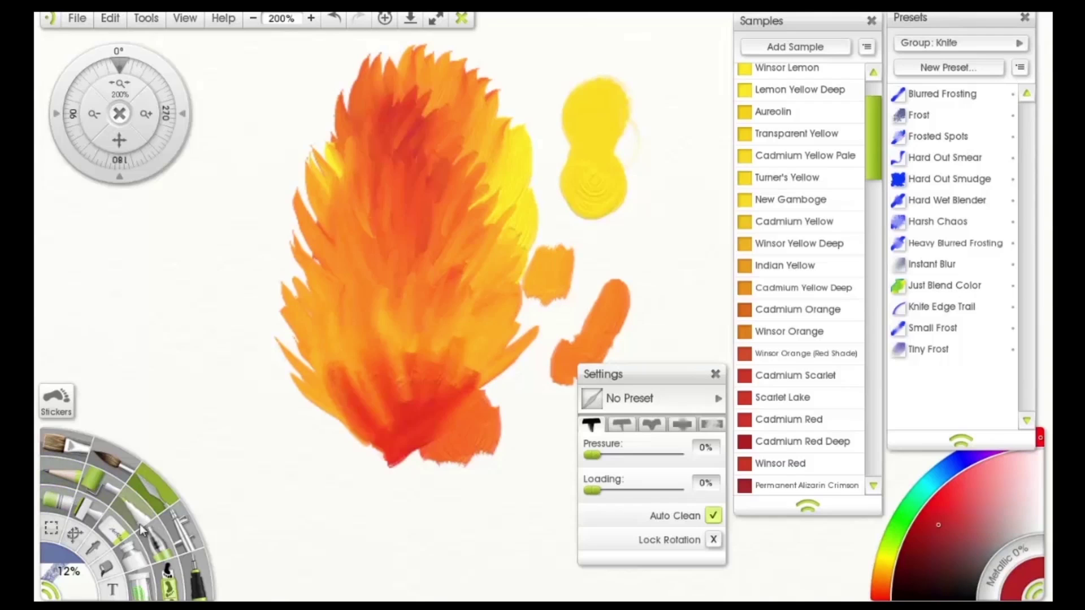
Step: With a small eraser, remove the orange blob, the diagonal orange test stroke and the yellow test blob
left_click(117, 530)
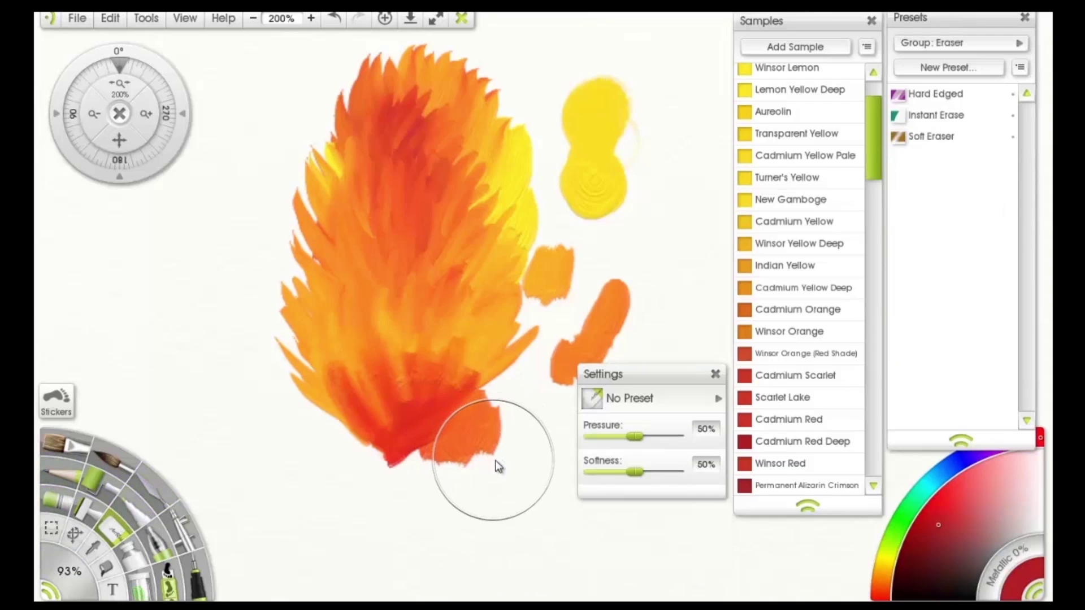
key("bracketleft")
key("bracketleft")
key("bracketleft")
key("bracketleft")
key("bracketleft")
key("bracketleft")
key("bracketleft")
key("bracketleft")
key("bracketleft")
key("bracketleft")
key("bracketleft")
key("bracketleft")
key("bracketleft")
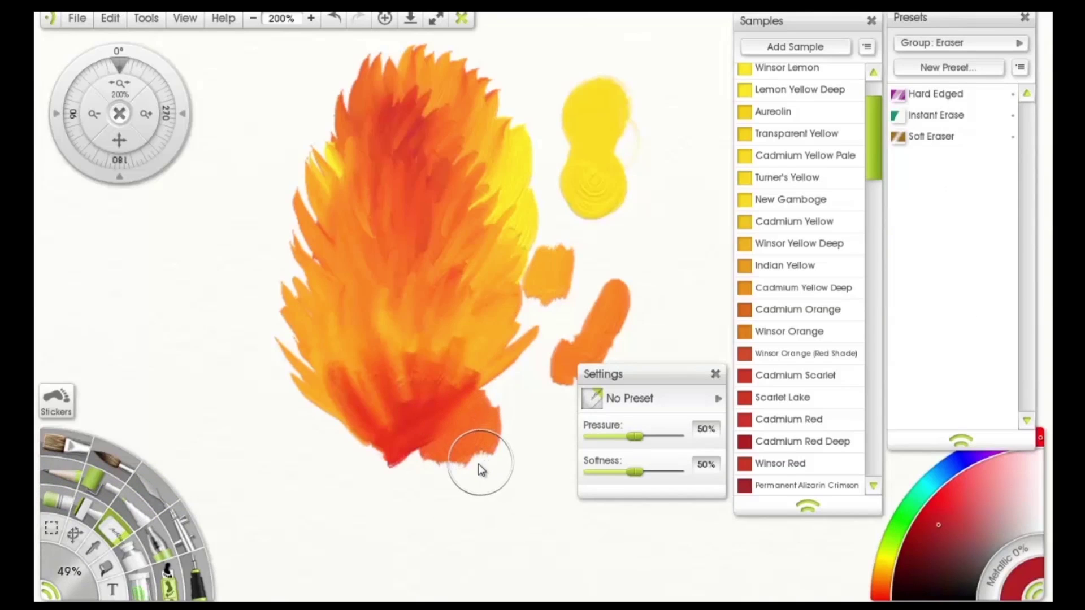
key("bracketleft")
key("bracketleft")
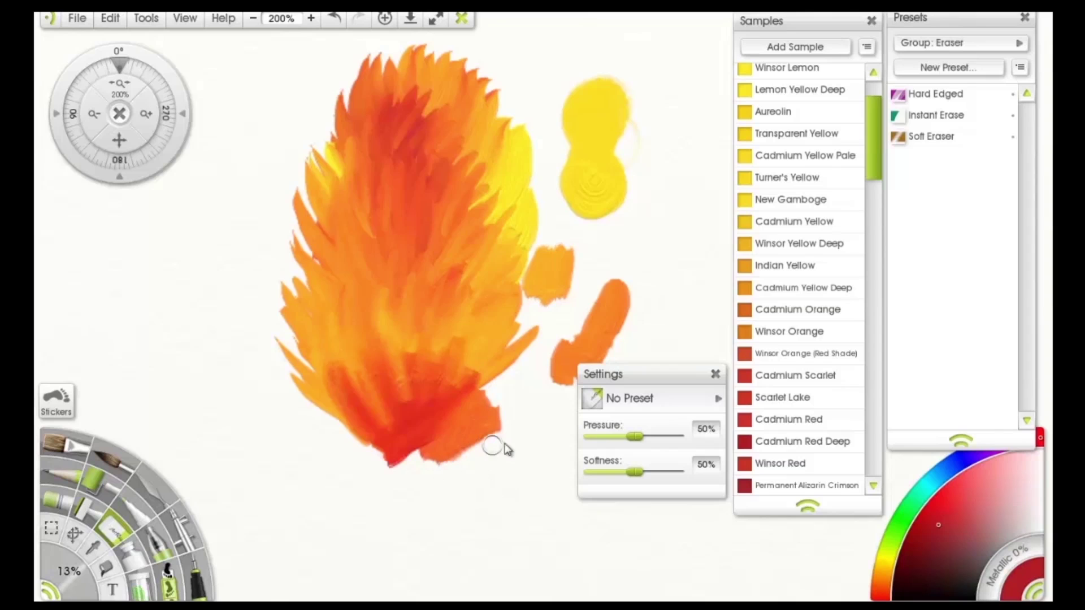
mouse_move(503, 433)
left_mouse_down()
mouse_move(445, 454)
mouse_move(489, 409)
mouse_move(410, 469)
mouse_move(503, 394)
mouse_move(493, 395)
mouse_move(547, 385)
mouse_move(609, 351)
mouse_move(558, 381)
mouse_move(598, 286)
mouse_move(562, 285)
mouse_move(563, 312)
mouse_move(547, 280)
mouse_move(529, 274)
mouse_move(531, 292)
mouse_move(548, 249)
left_mouse_up()
key("bracketright")
key("bracketright")
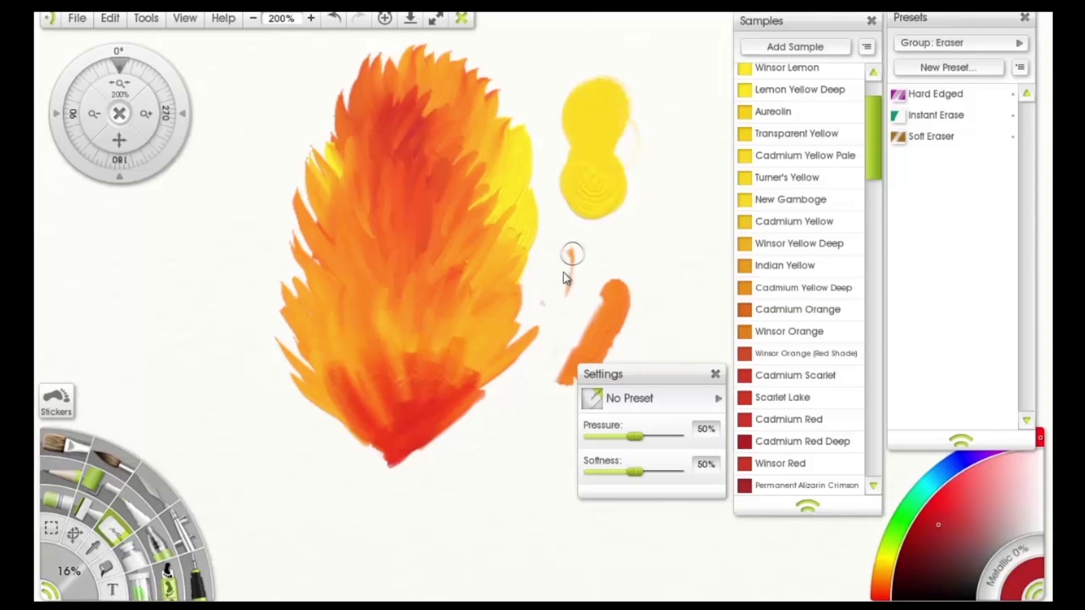
mouse_move(599, 328)
left_mouse_down()
mouse_move(575, 356)
mouse_move(629, 307)
mouse_move(584, 364)
left_mouse_up()
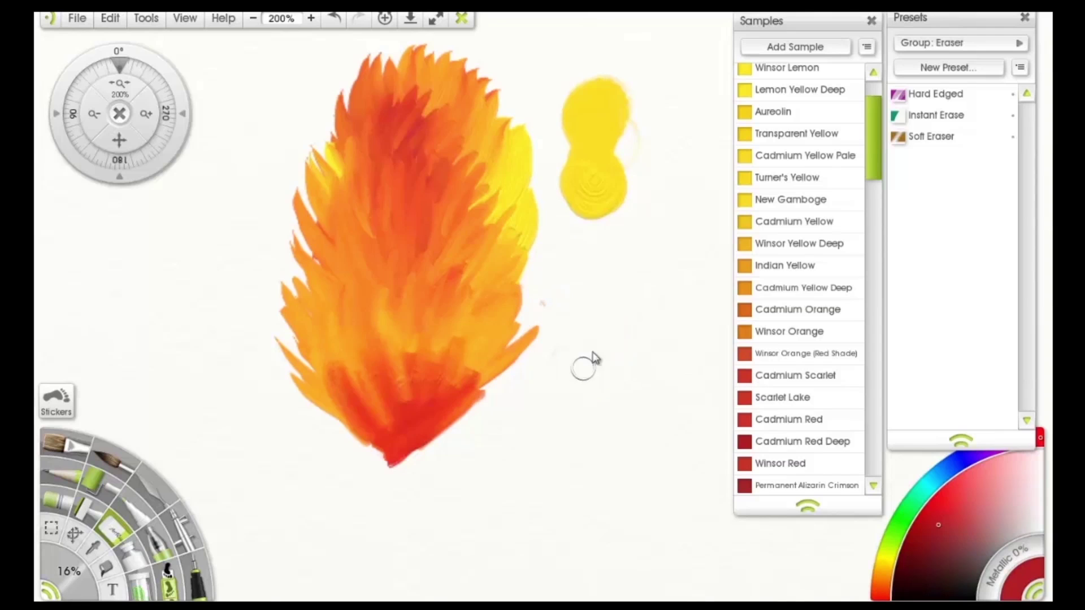
mouse_move(588, 224)
left_mouse_down()
mouse_move(594, 157)
mouse_move(574, 215)
mouse_move(565, 173)
mouse_move(579, 76)
mouse_move(558, 127)
mouse_move(591, 153)
mouse_move(598, 203)
mouse_move(621, 100)
mouse_move(628, 139)
mouse_move(607, 215)
mouse_move(600, 82)
left_mouse_up()
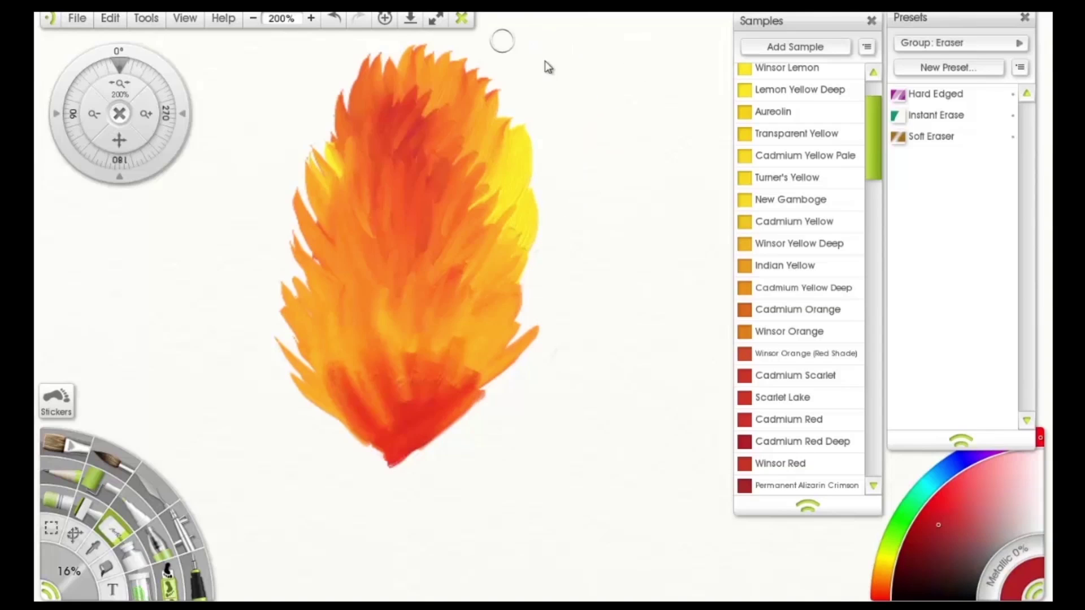
key("ctrl+t")
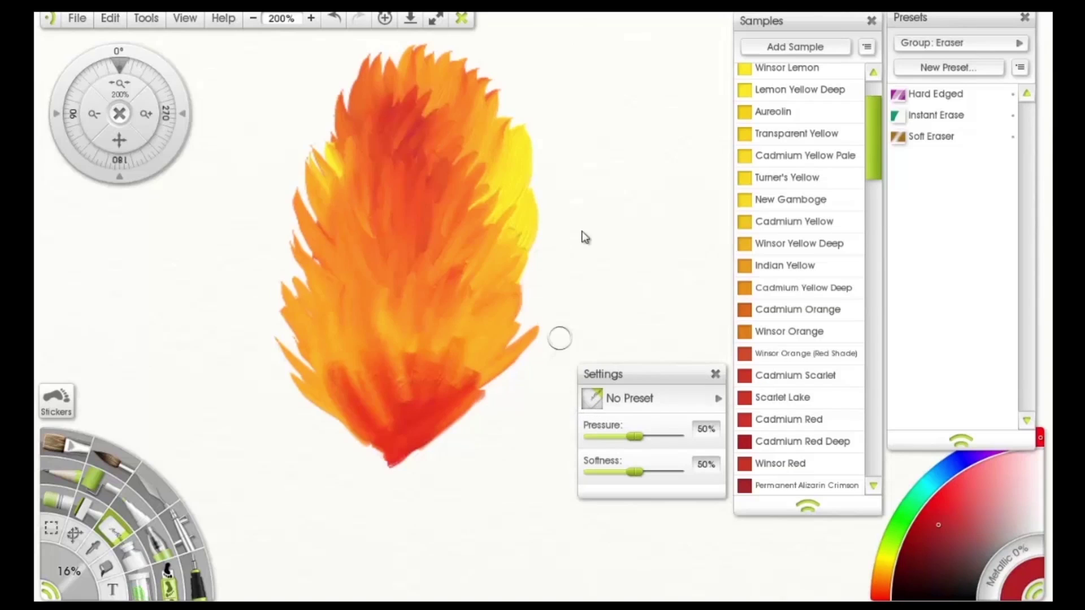
left_click_drag(583, 214, 598, 284)
Step: With the oil brush and Auto Clean off, add a deeper red touch to the lower flame
left_click(67, 443)
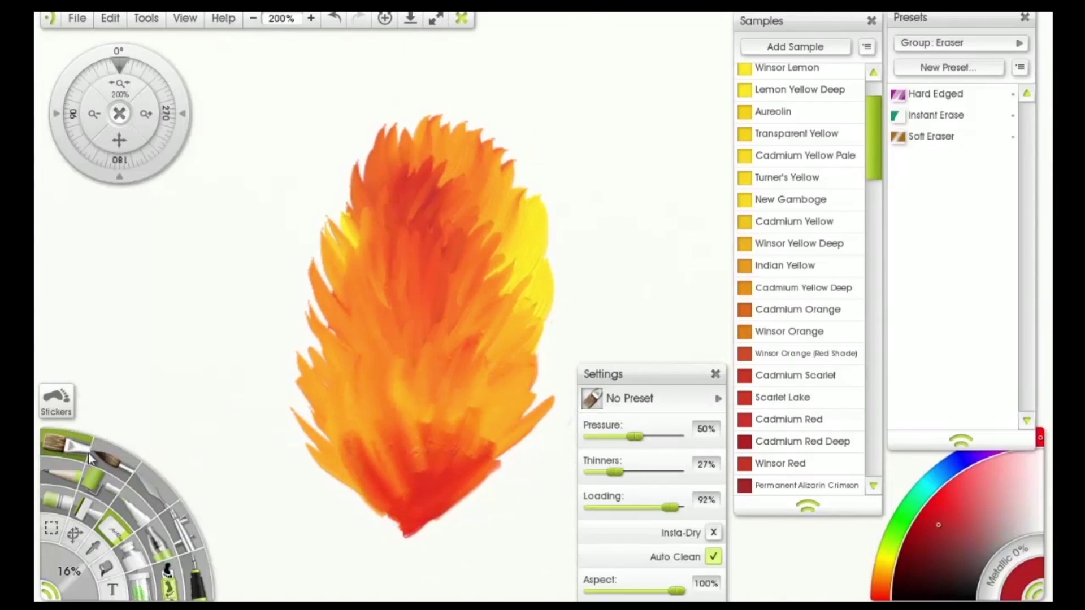
left_click(712, 557)
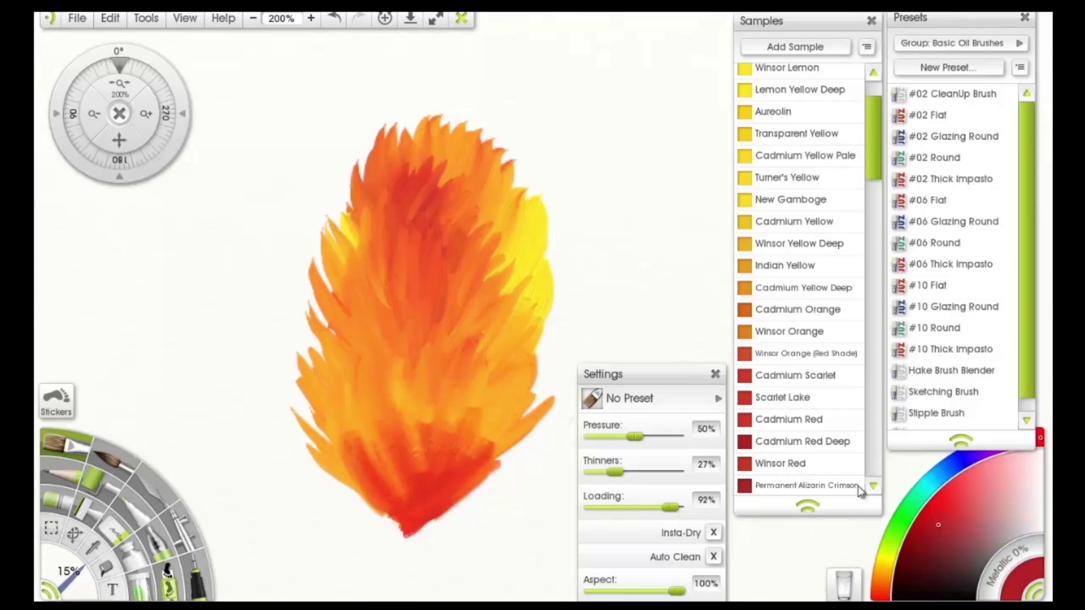
left_click(814, 225)
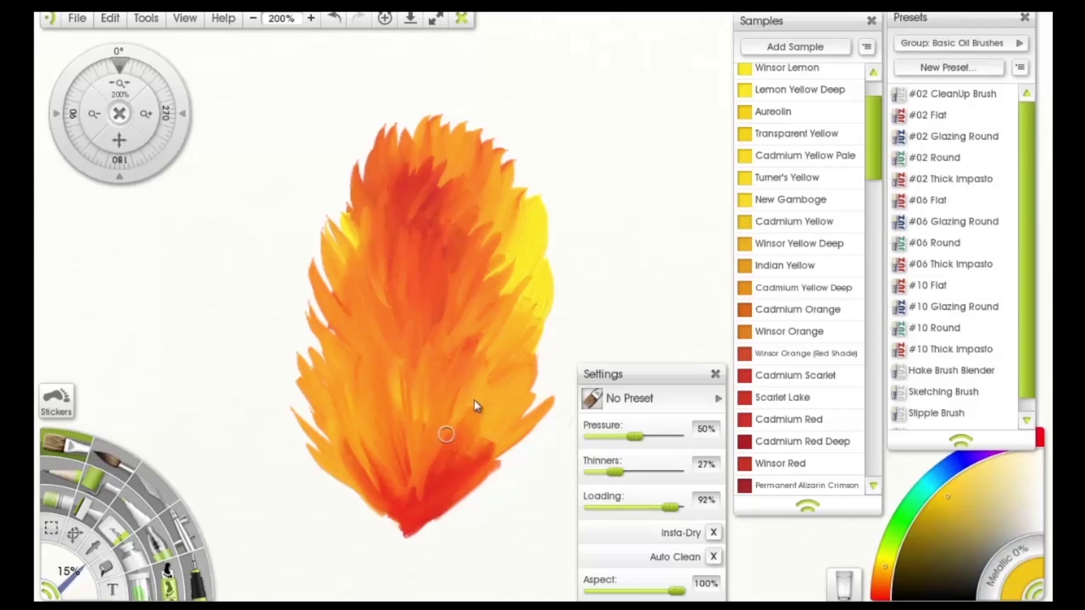
left_click_drag(483, 415, 422, 493)
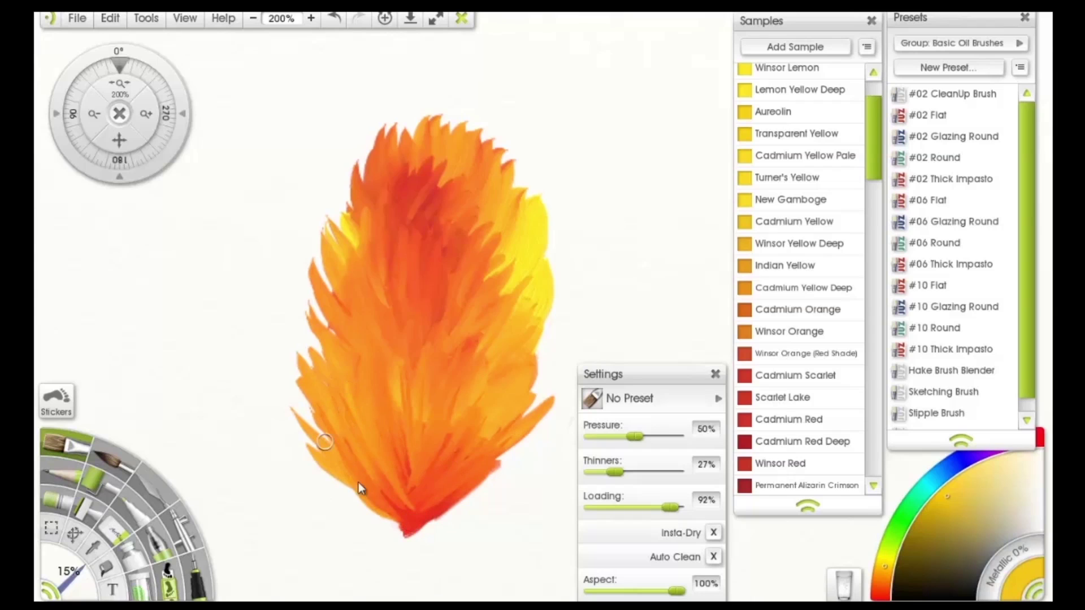
Step: Feather orange and red-orange streaks out from the flame's lower-left and lower-right edges
mouse_move(310, 452)
left_mouse_down()
mouse_move(397, 515)
mouse_move(528, 444)
left_mouse_up()
left_click_drag(452, 504, 552, 431)
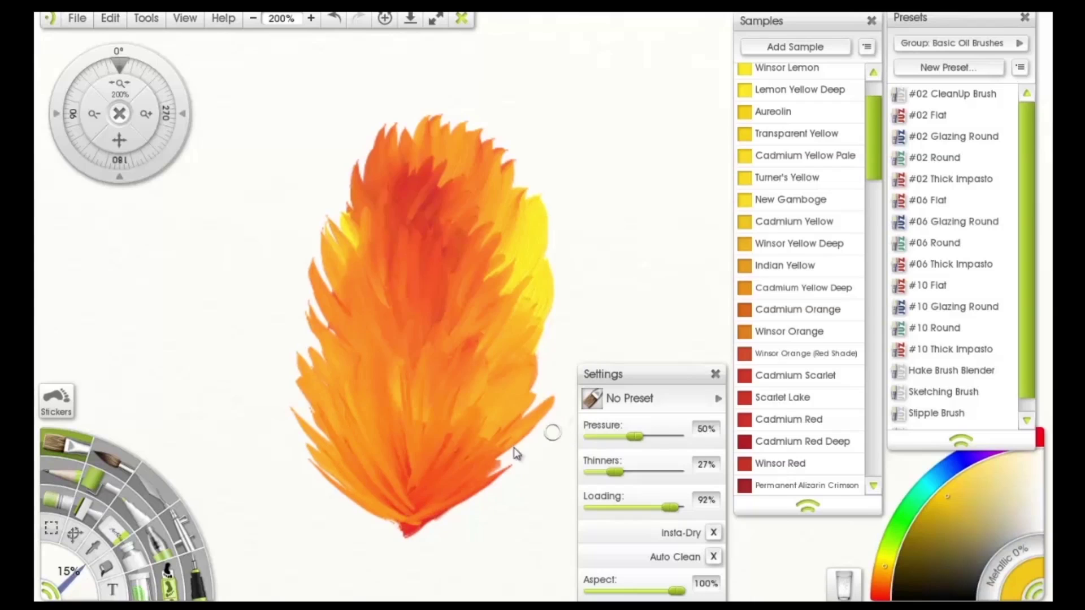
left_click_drag(481, 480, 518, 443)
mouse_move(447, 503)
left_mouse_down()
mouse_move(538, 476)
mouse_move(535, 457)
left_mouse_up()
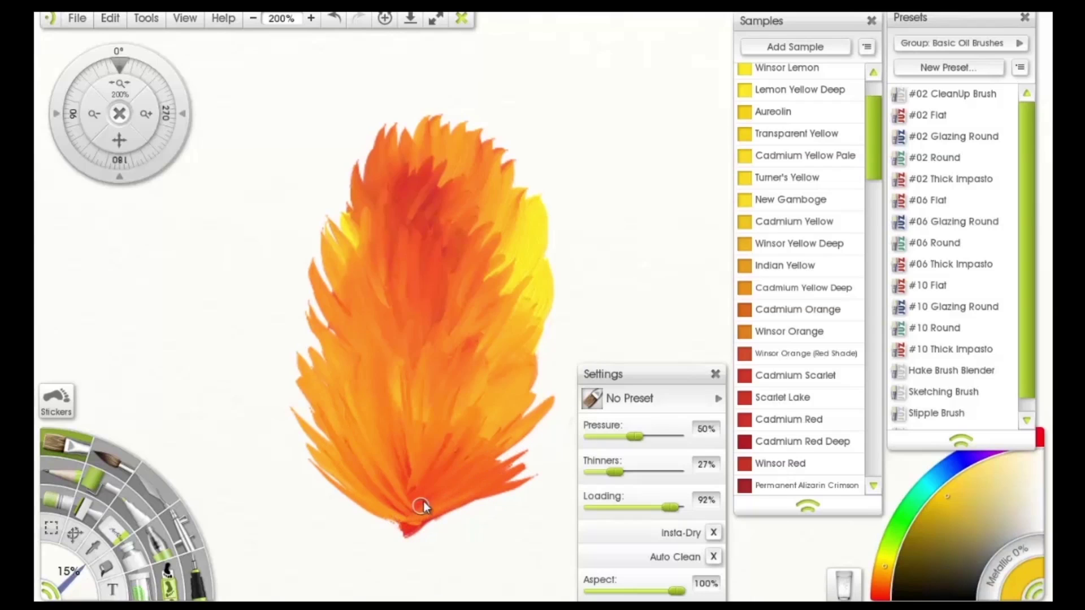
left_click_drag(461, 495, 555, 443)
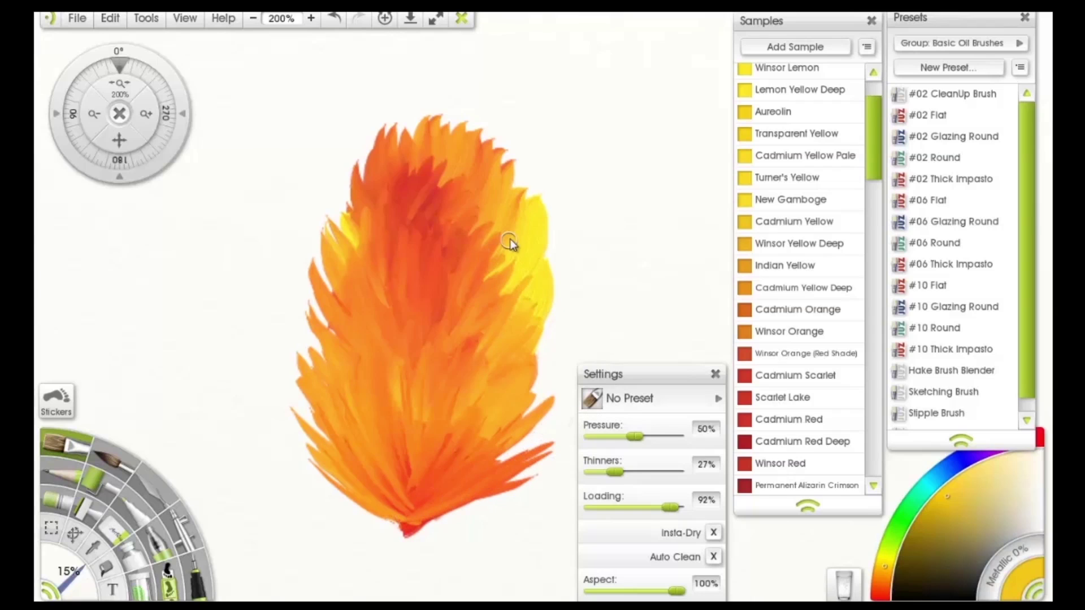
left_click_drag(466, 371, 354, 344)
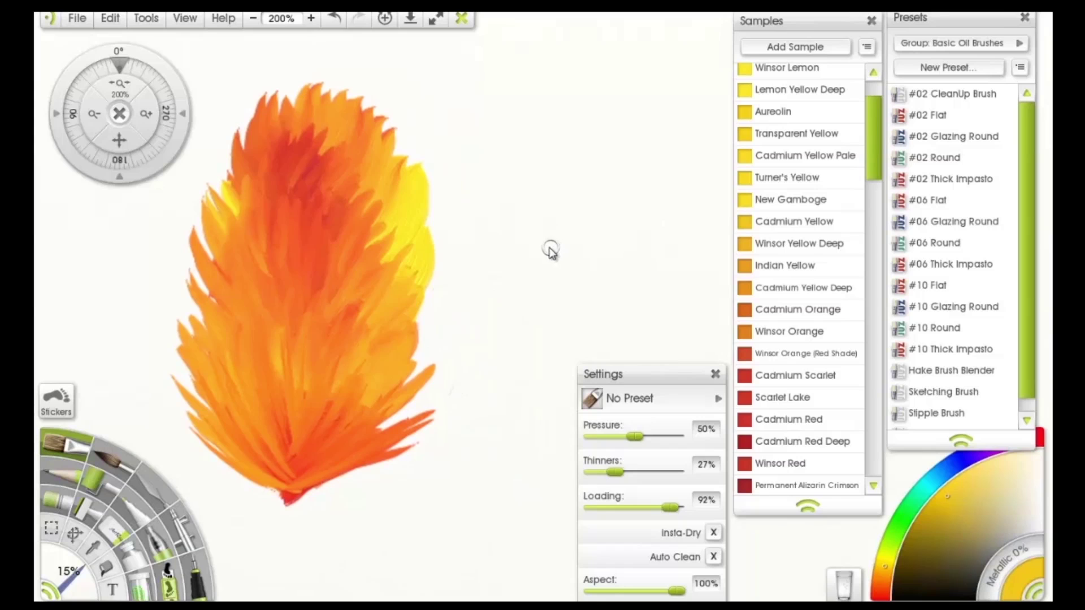
Step: Move the oil brush Settings panel to the top so rotation, stiffness and square-head options appear
left_click_drag(670, 378, 671, 20)
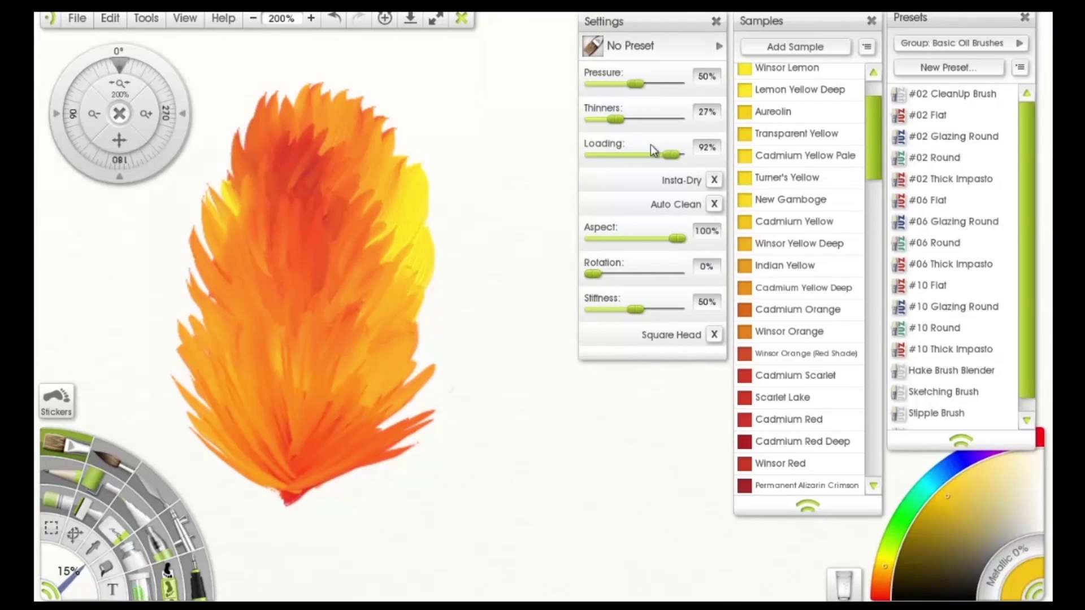